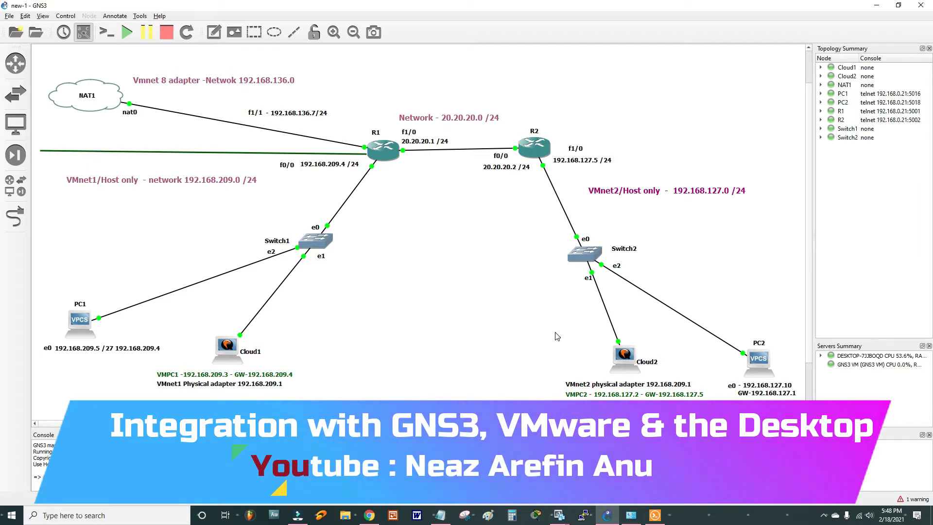
- Launch the host's Command Prompt from a 'comand' search and move it right of the GNS3 topology
click(146, 516)
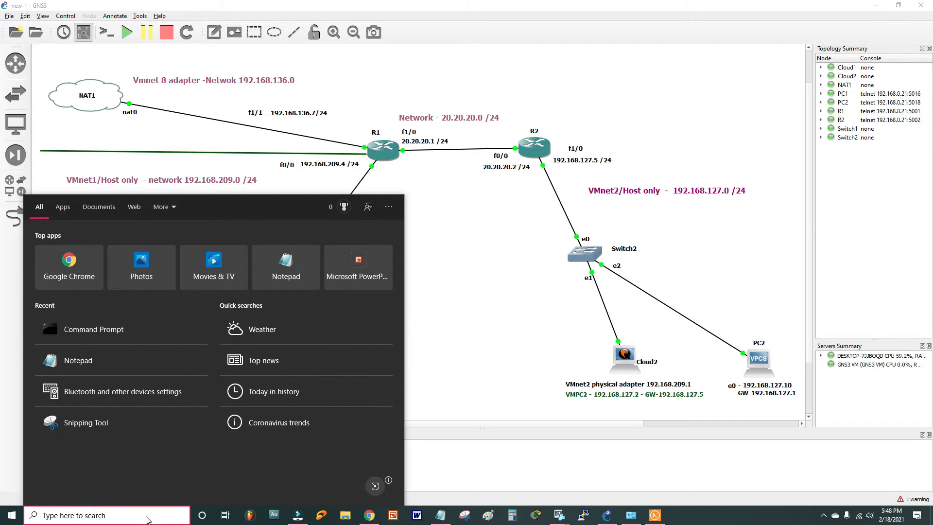
text(comand)
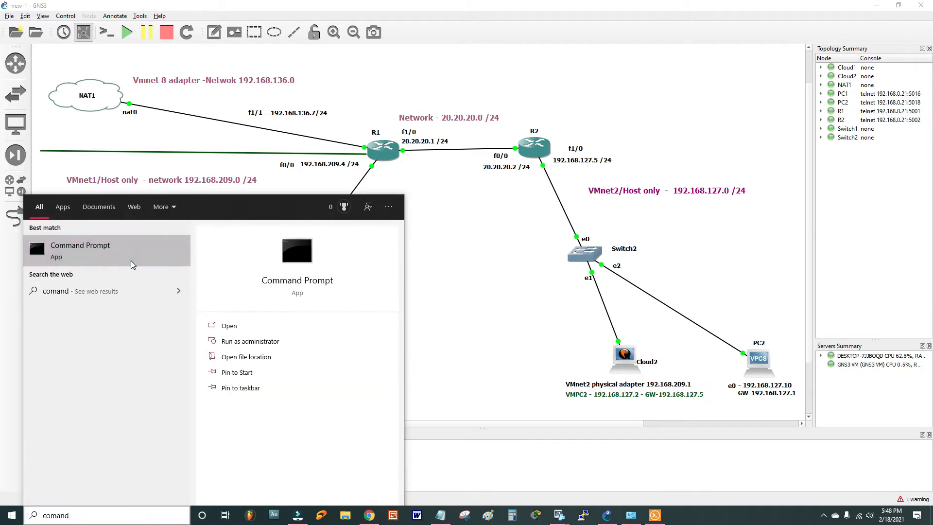
click(133, 264)
drag(214, 103, 742, 140)
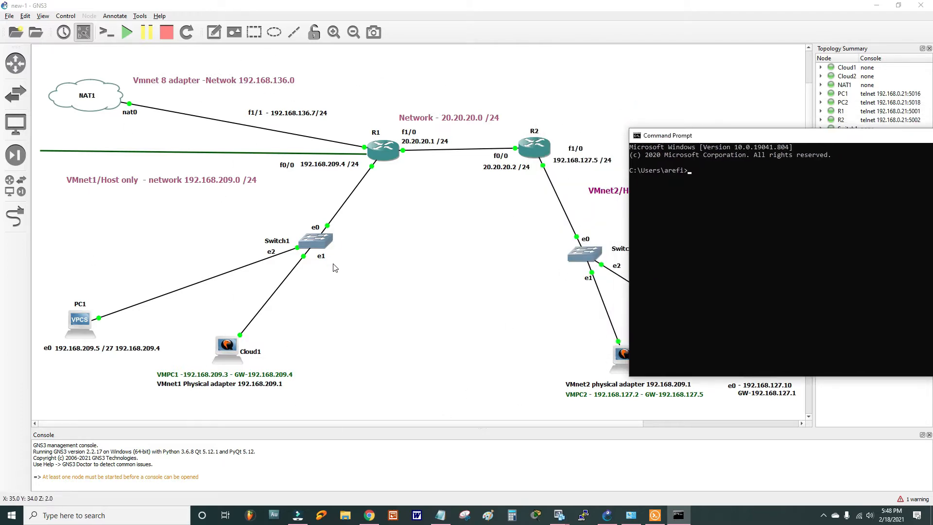
click(557, 515)
- Open a Command Prompt inside the PC_1 guest via a 'coma' search, then go back to GNS3
click(506, 457)
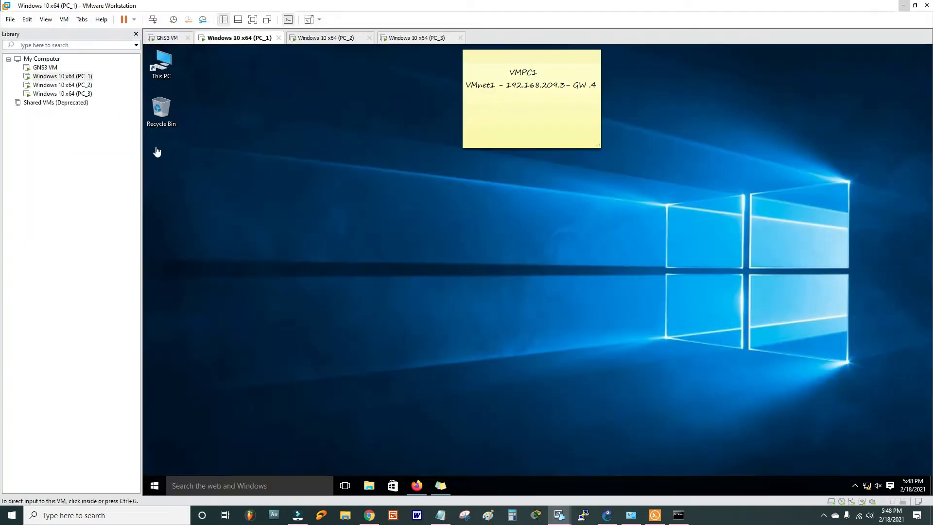
click(82, 79)
click(297, 474)
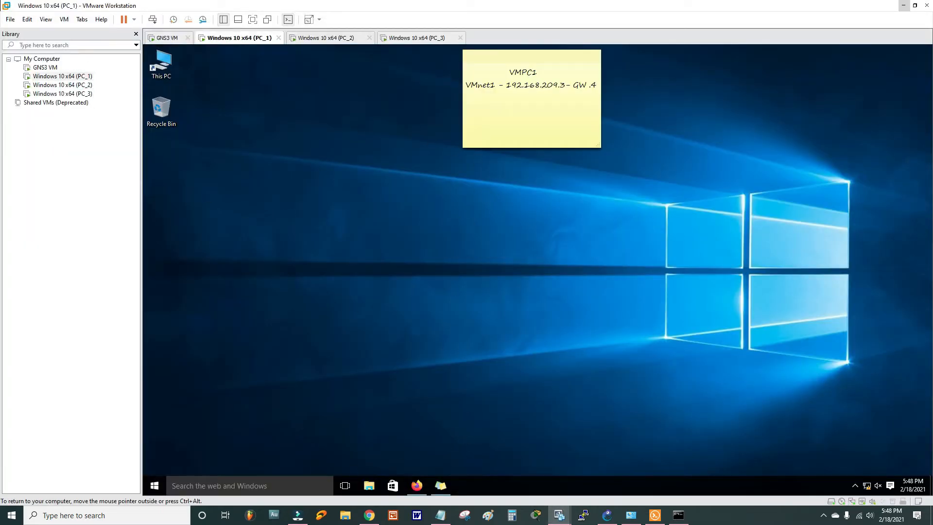
click(284, 485)
text(comand)
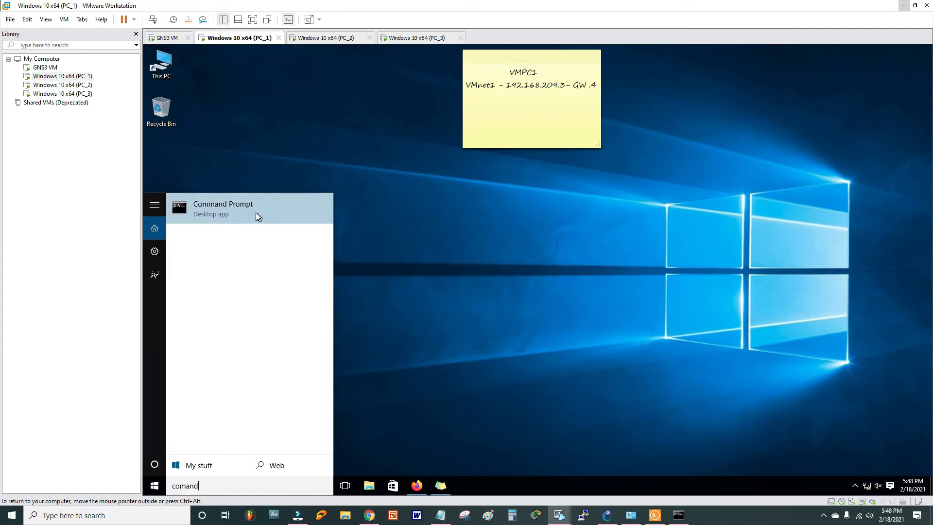
click(255, 213)
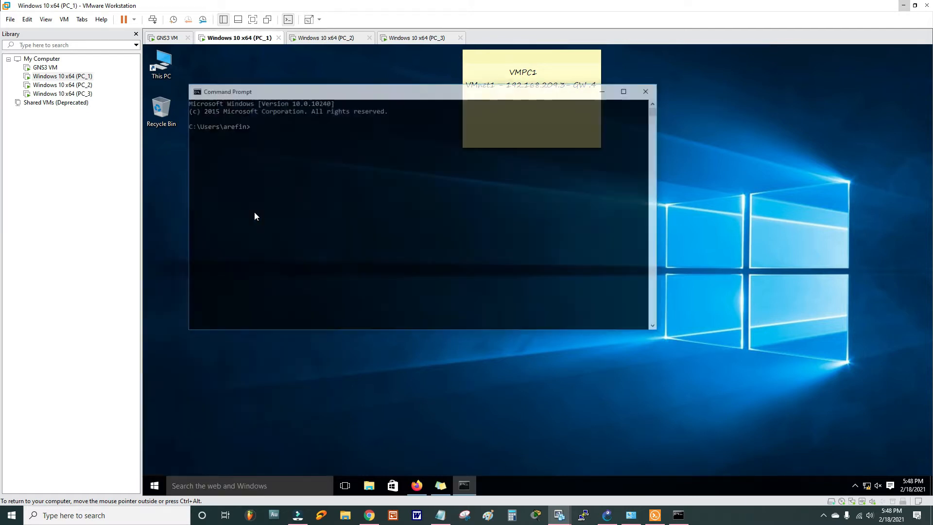
drag(340, 92, 606, 130)
click(607, 516)
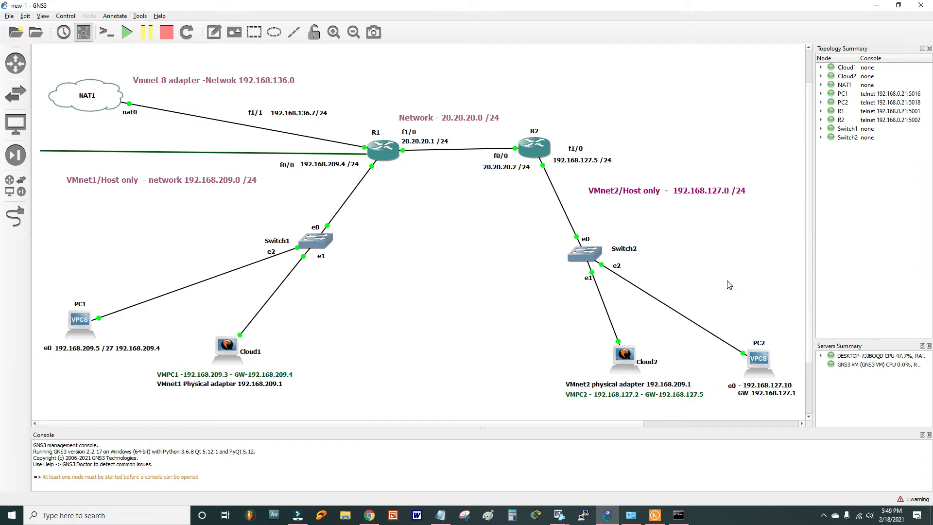
click(369, 515)
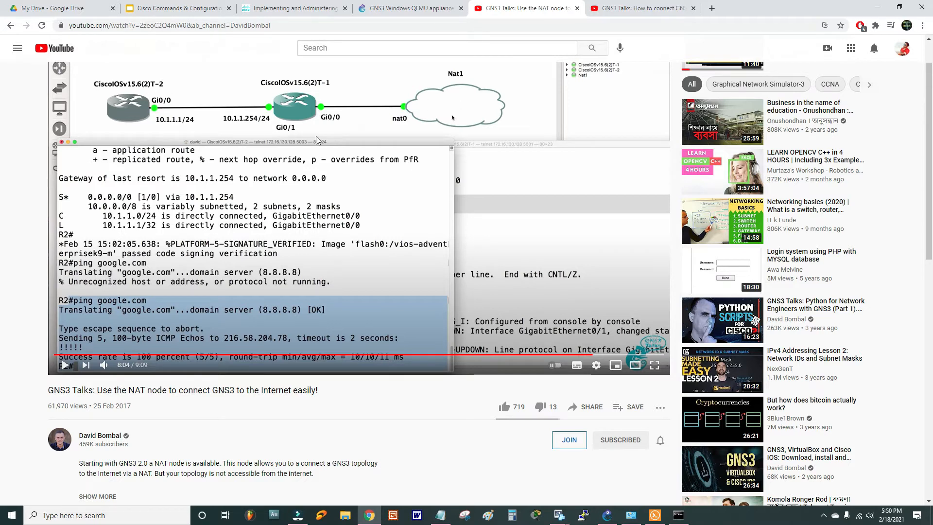
key(ctrl+Tab)
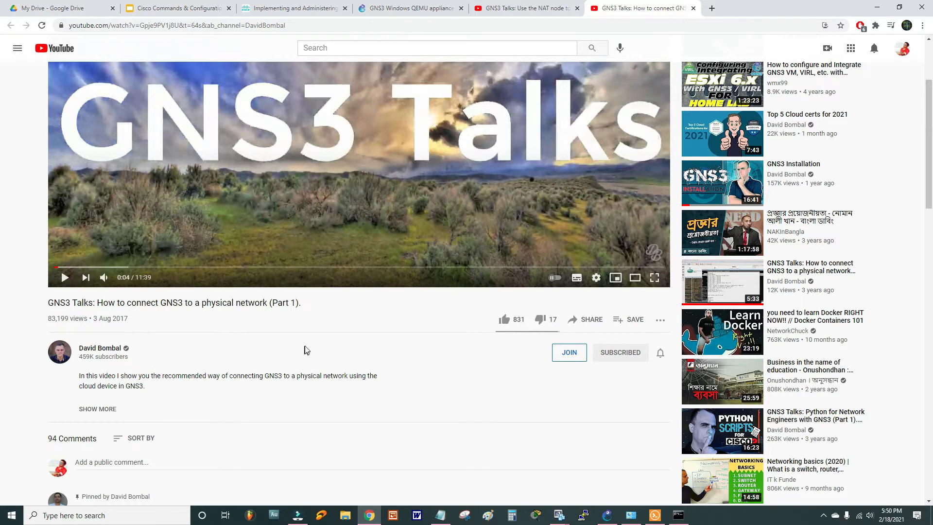
click(606, 515)
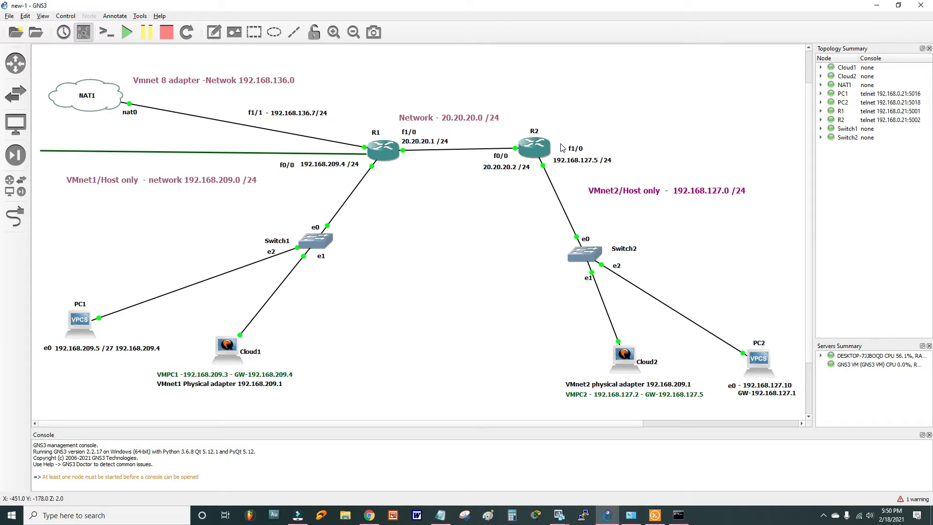
- Bring the PC_1 virtual machine into view in VMware Workstation
click(559, 515)
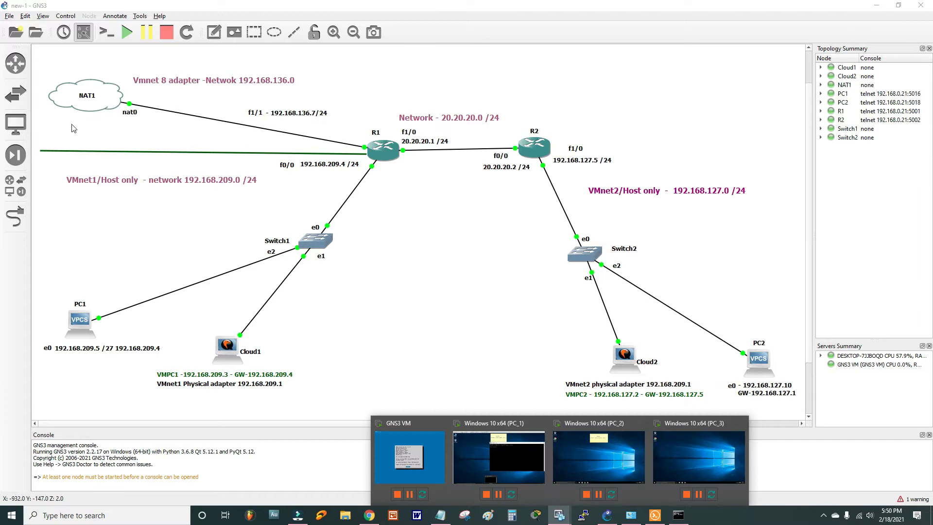
click(498, 456)
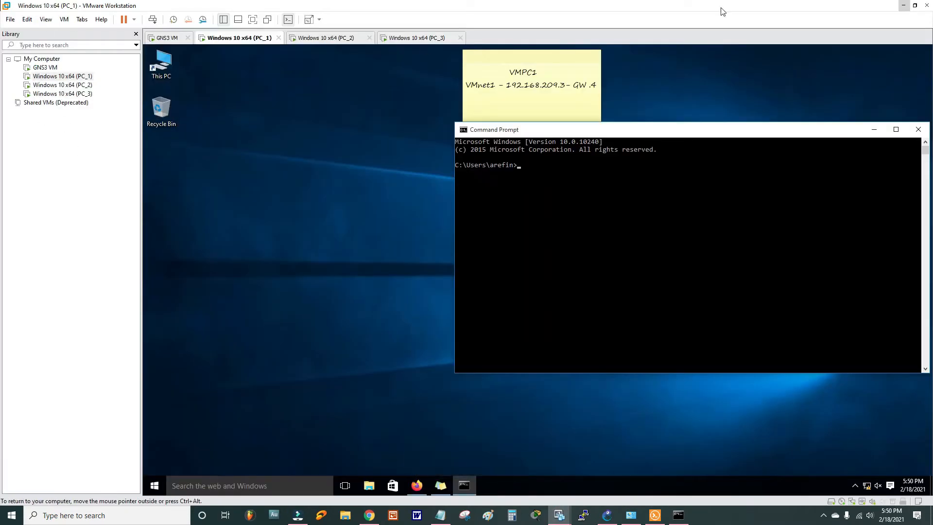
click(903, 5)
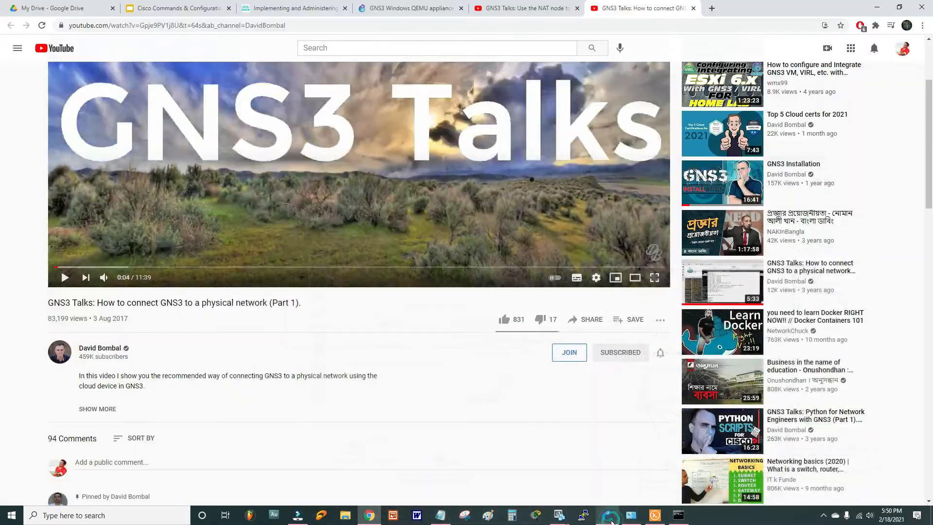
click(559, 515)
click(498, 457)
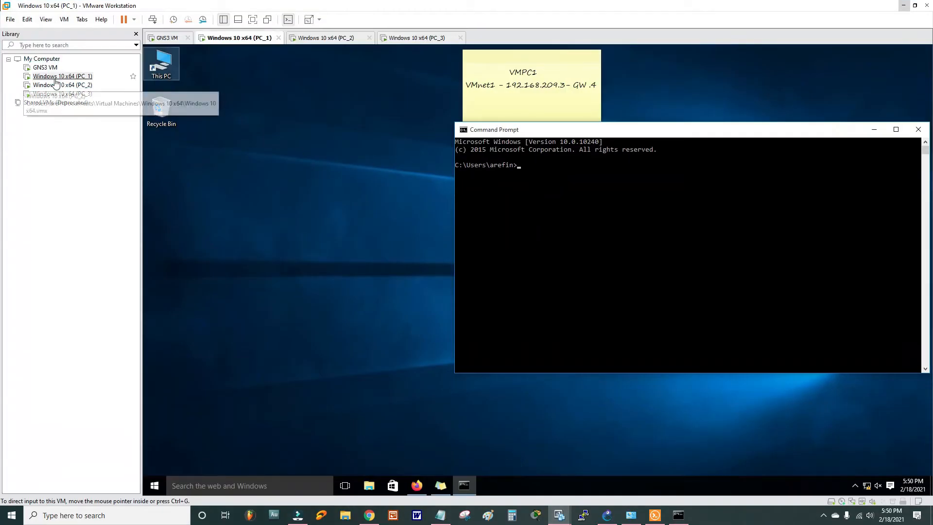
- Try loading youtube.com in PC_1's Firefox and check the network tray icon; the page fails
click(417, 485)
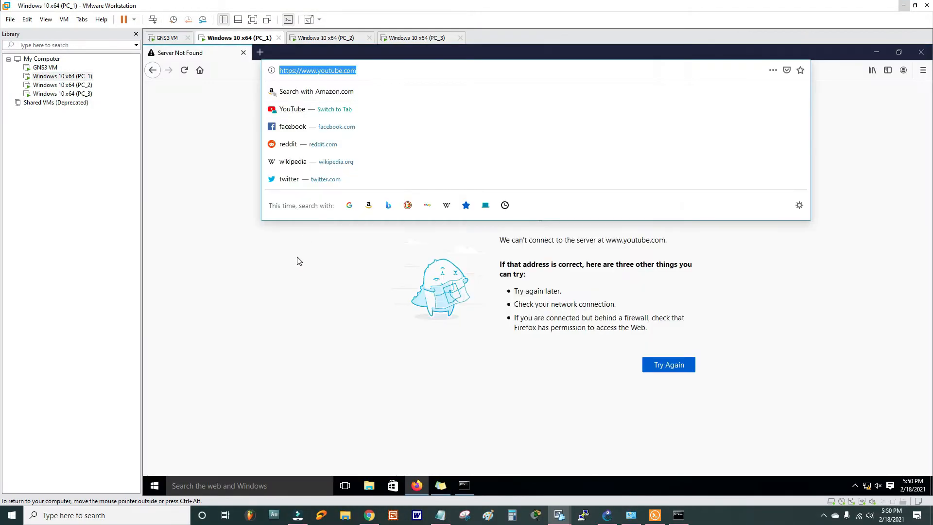
text(youtube.com/)
key(Return)
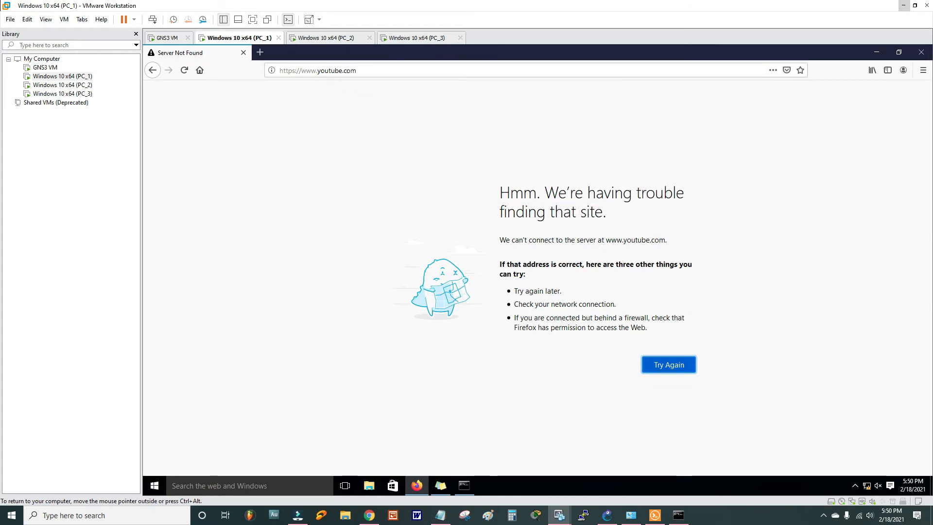
mouse_move(864, 489)
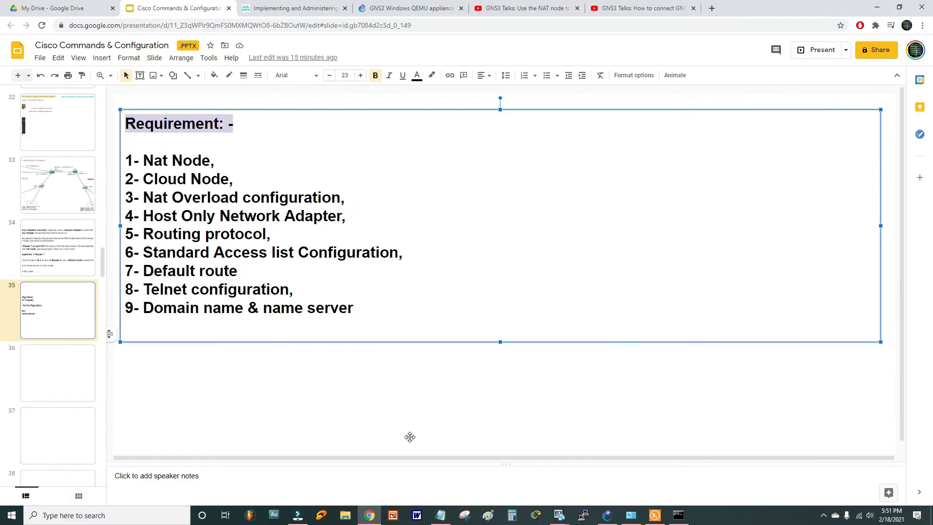
click(410, 436)
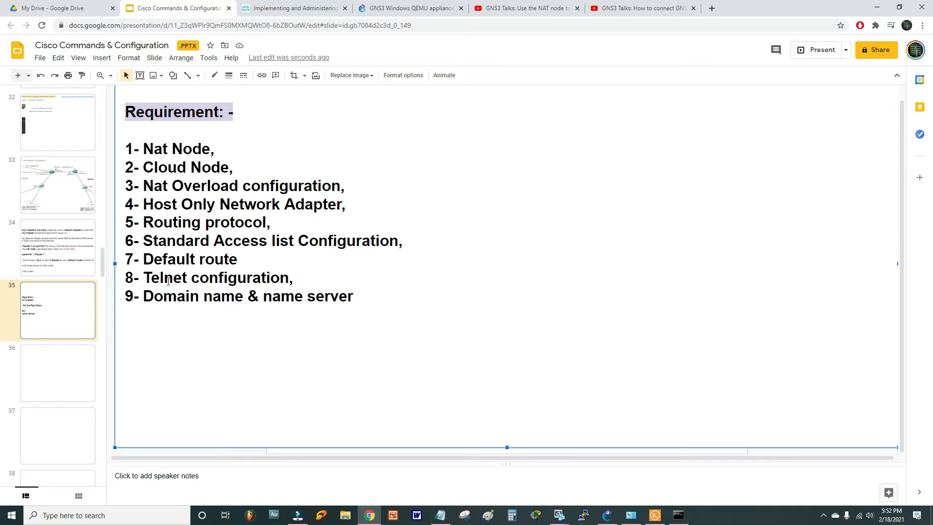
key(alt+Tab)
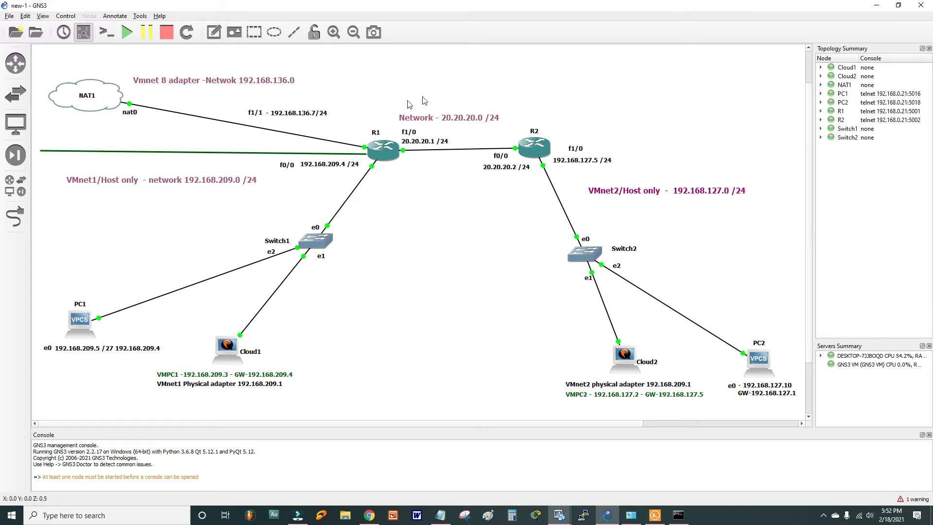
- Check PC_1, return to GNS3, and show Chrome's 'GNS3 Windows QEMU appliance' article
mouse_move(559, 514)
click(498, 461)
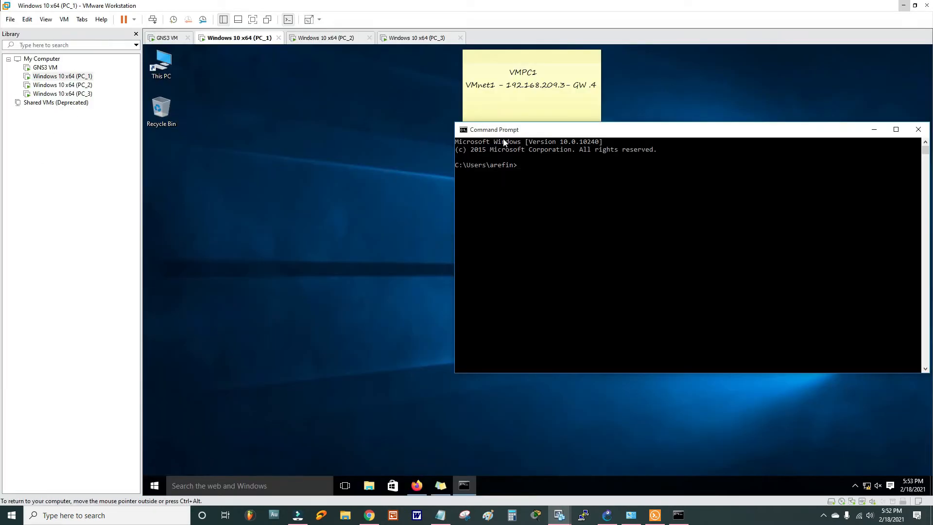
click(607, 515)
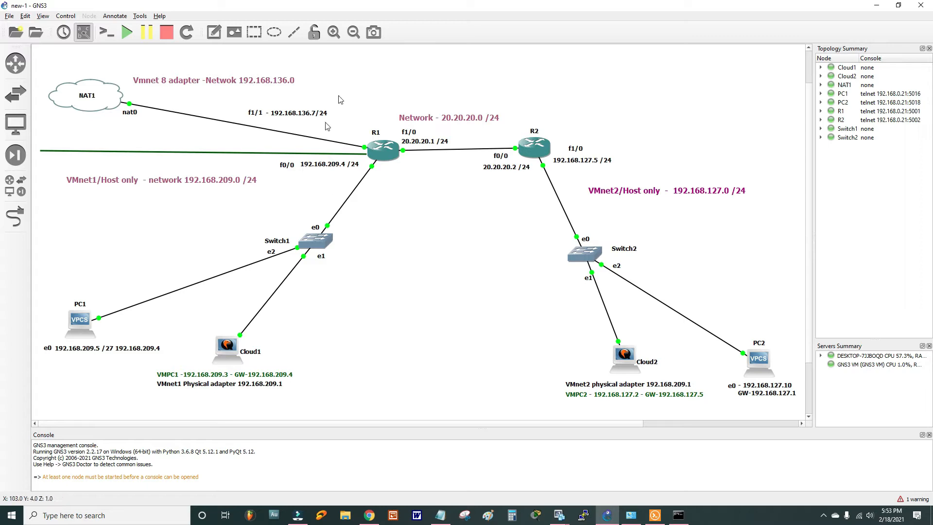
drag(257, 424, 260, 424)
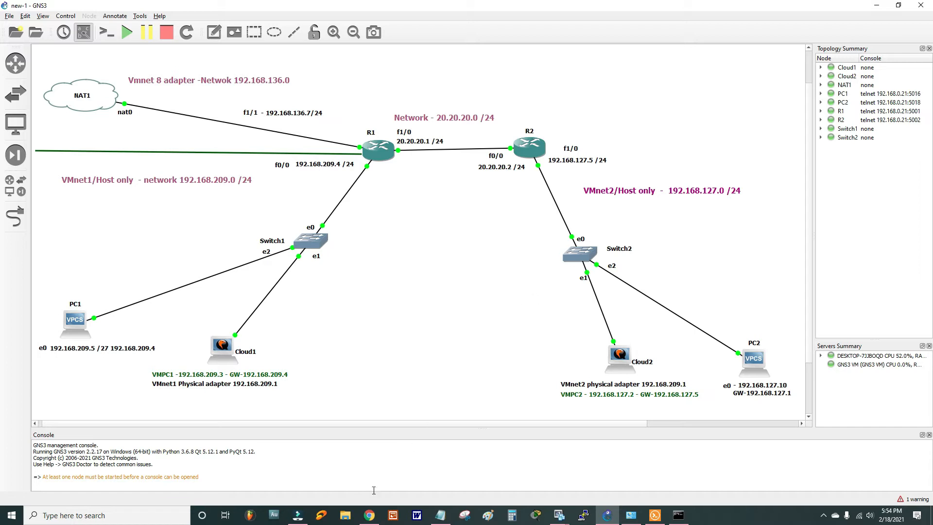
click(369, 515)
click(412, 14)
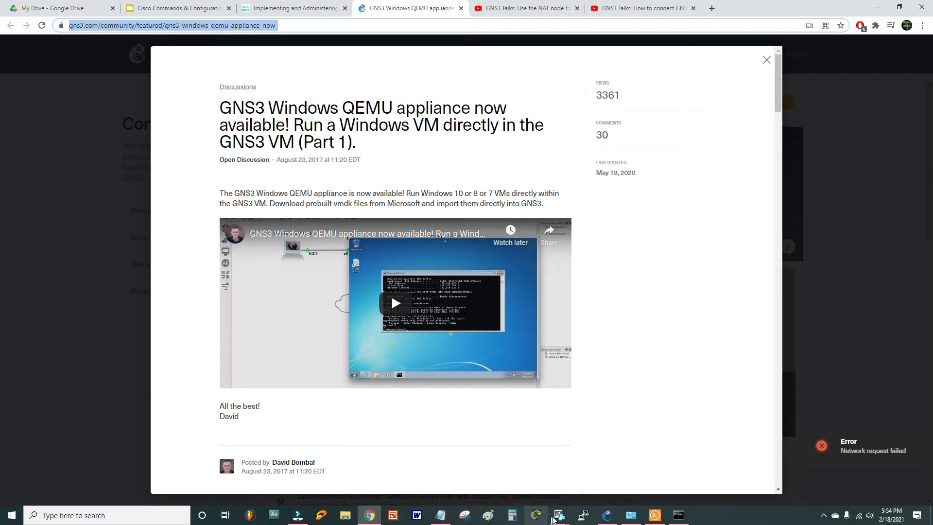
click(606, 515)
drag(60, 103, 406, 278)
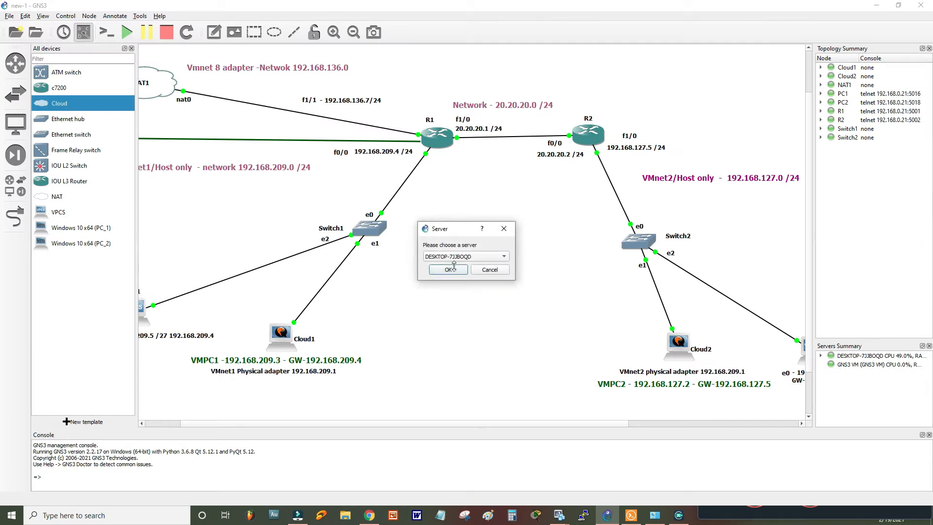
click(453, 266)
drag(532, 306, 521, 267)
right_click(520, 263)
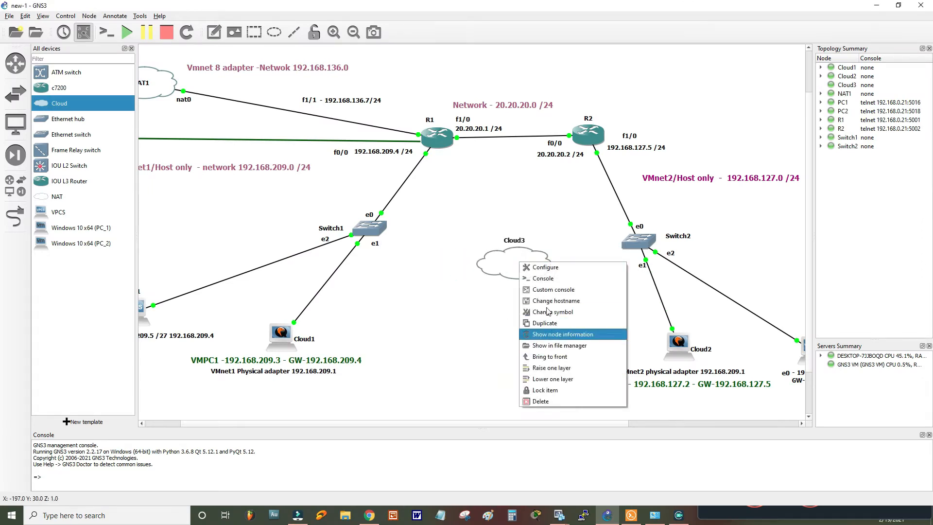
click(544, 313)
double_click(421, 201)
scroll(525, 266, down, 5)
scroll(524, 266, down, 4)
scroll(446, 281, up, 1)
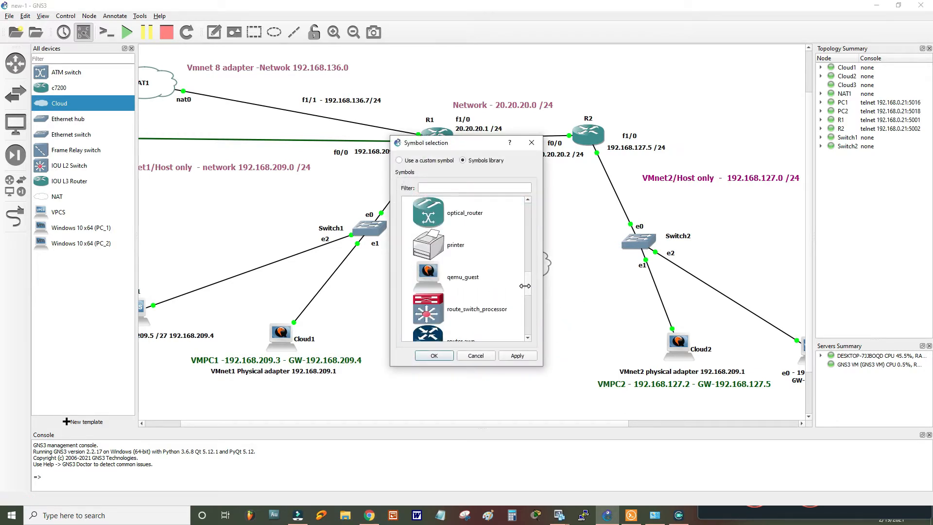
click(447, 281)
click(533, 356)
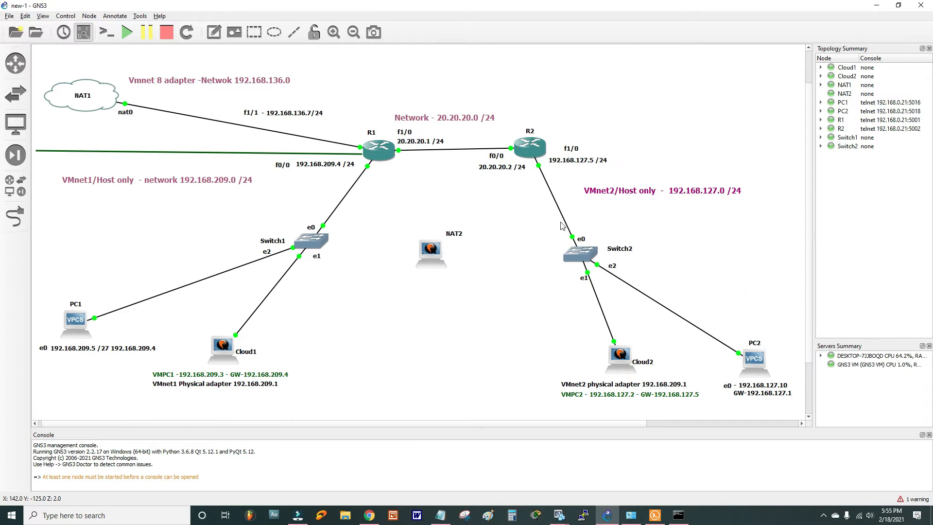
click(436, 255)
key(Delete)
click(15, 185)
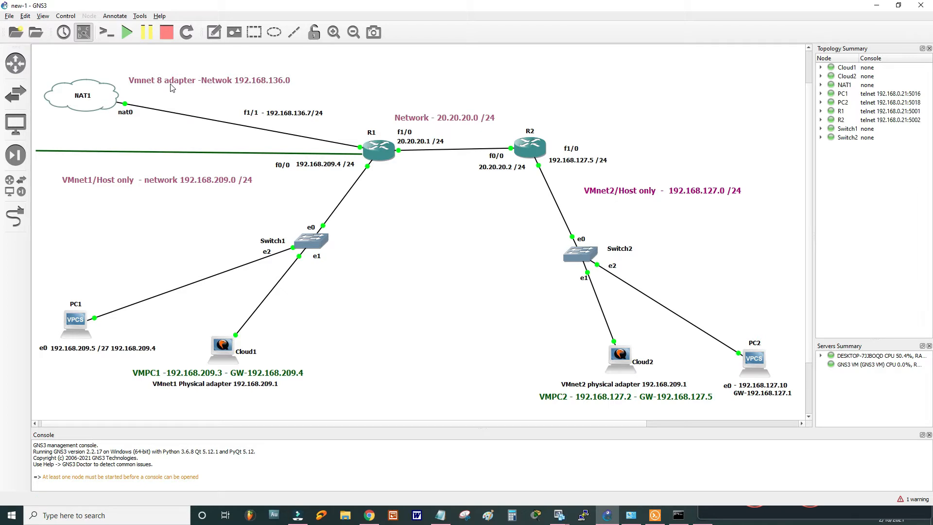
click(128, 517)
text(nc)
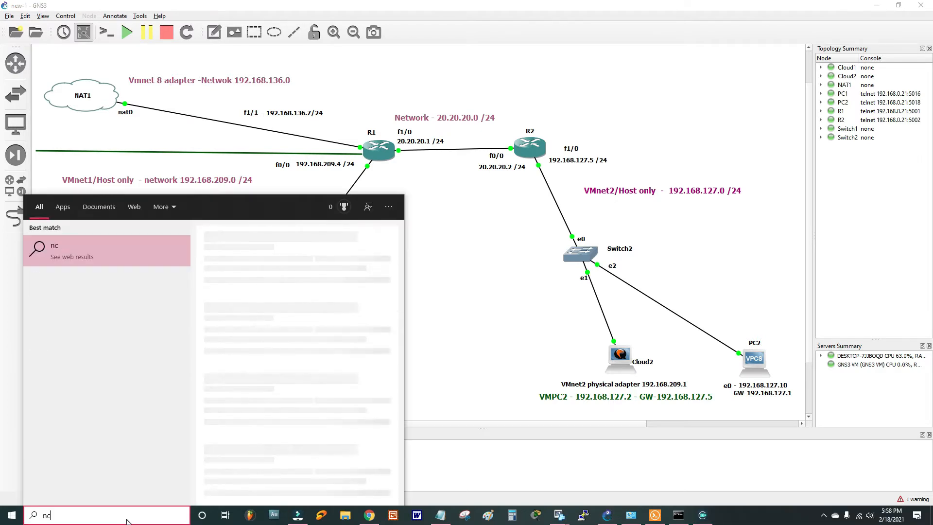
text(pa.cpl)
key(Return)
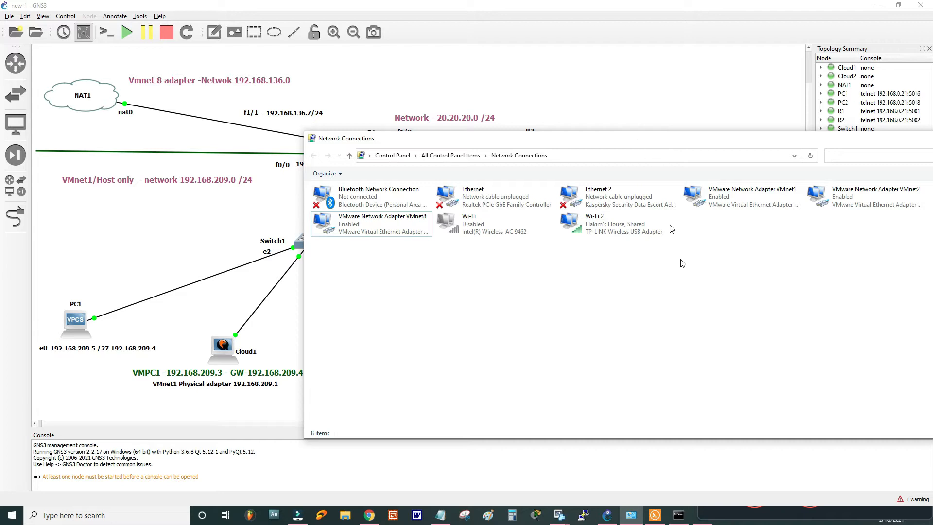
double_click(777, 197)
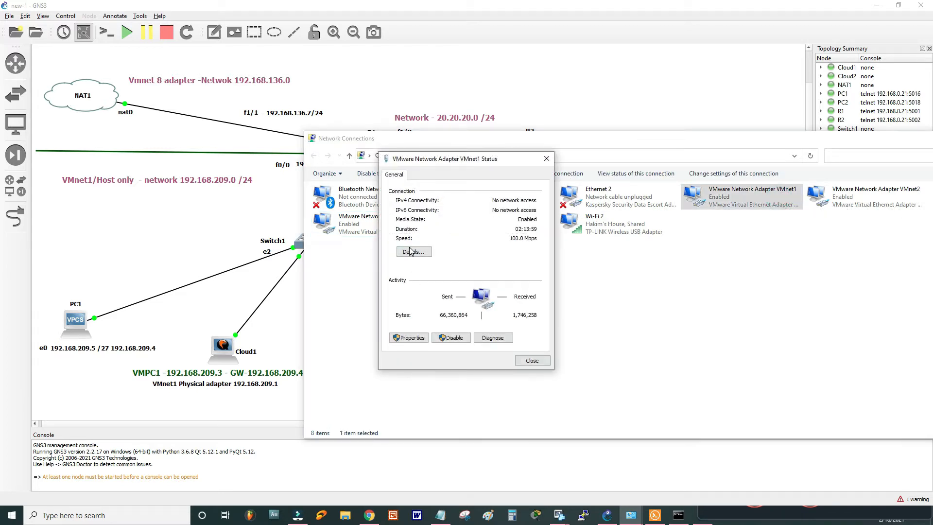
click(413, 251)
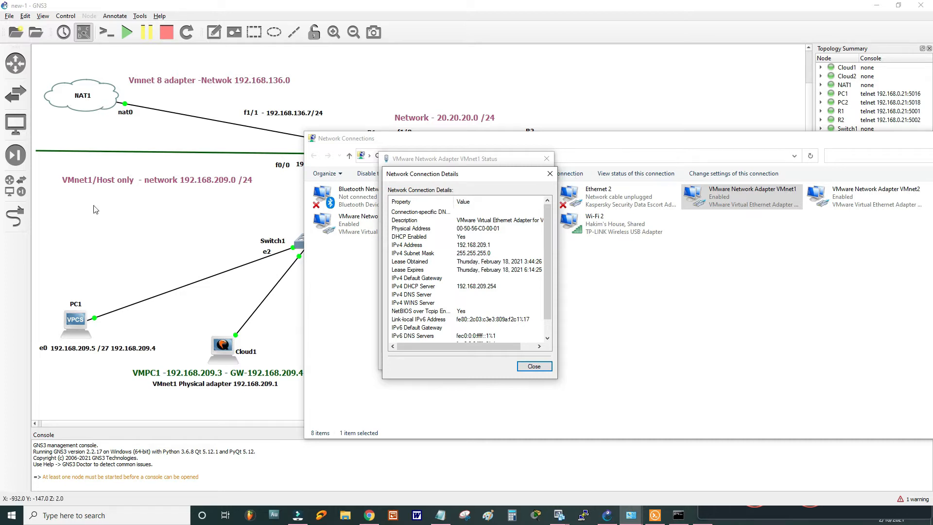
click(550, 174)
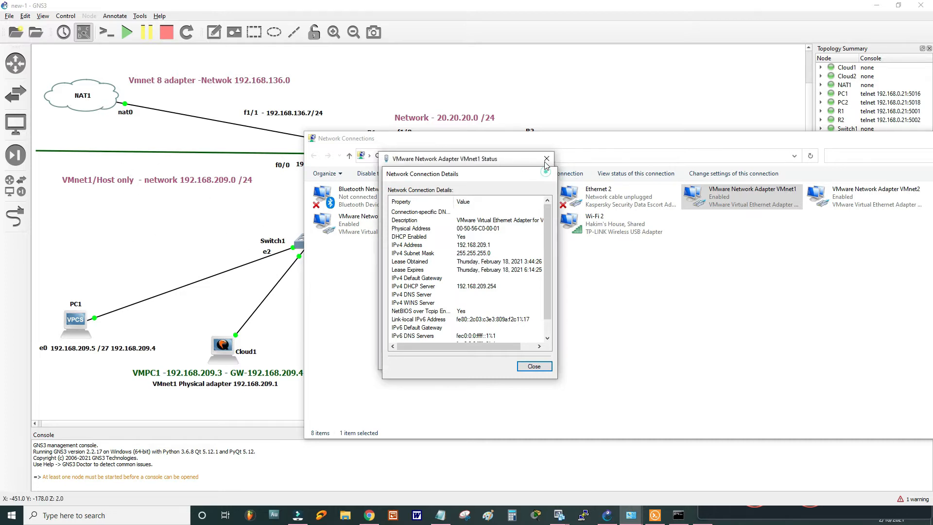
click(546, 158)
double_click(876, 204)
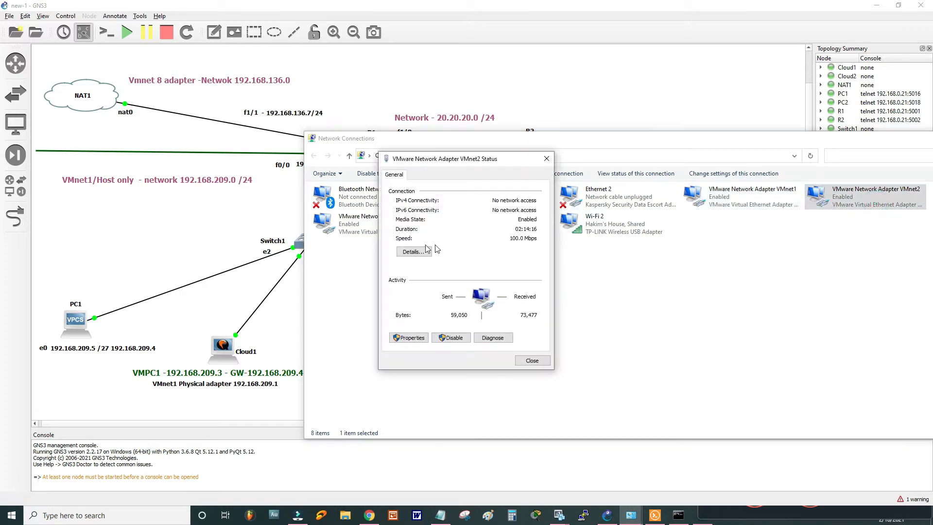
click(413, 251)
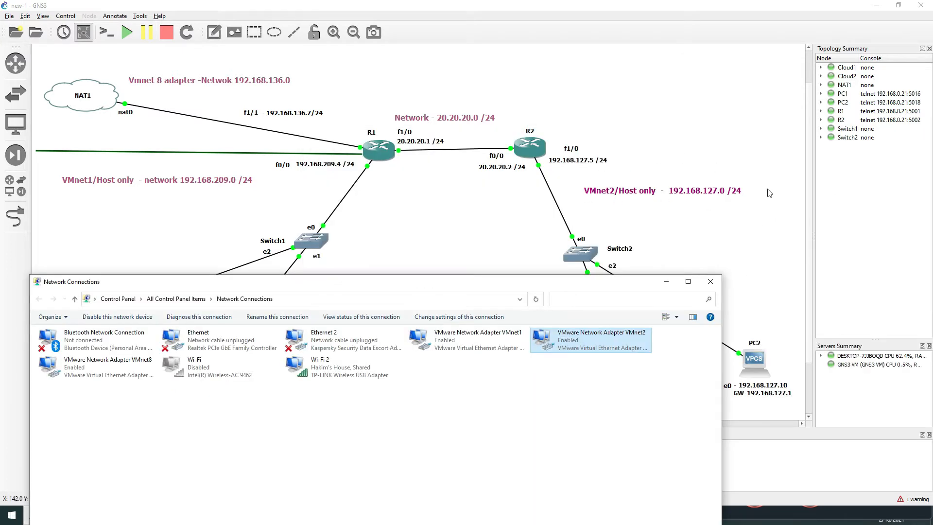
click(713, 268)
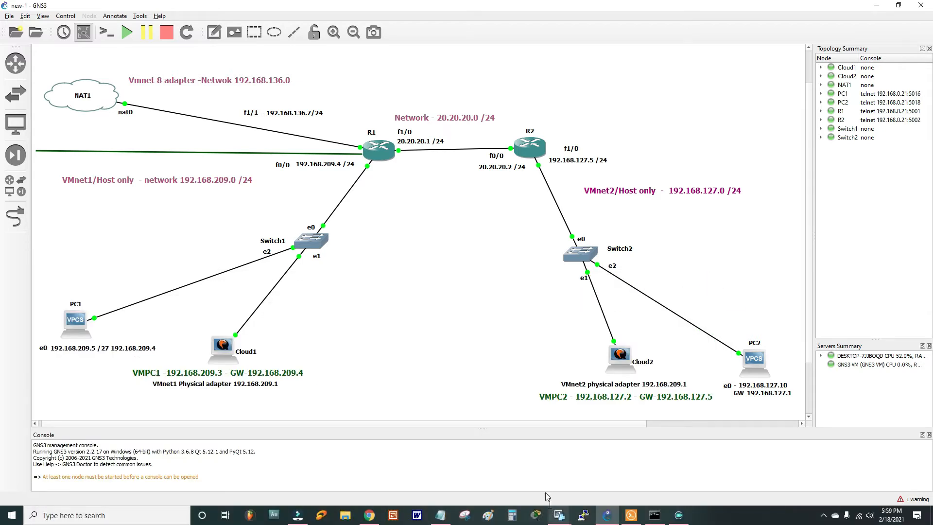
click(559, 515)
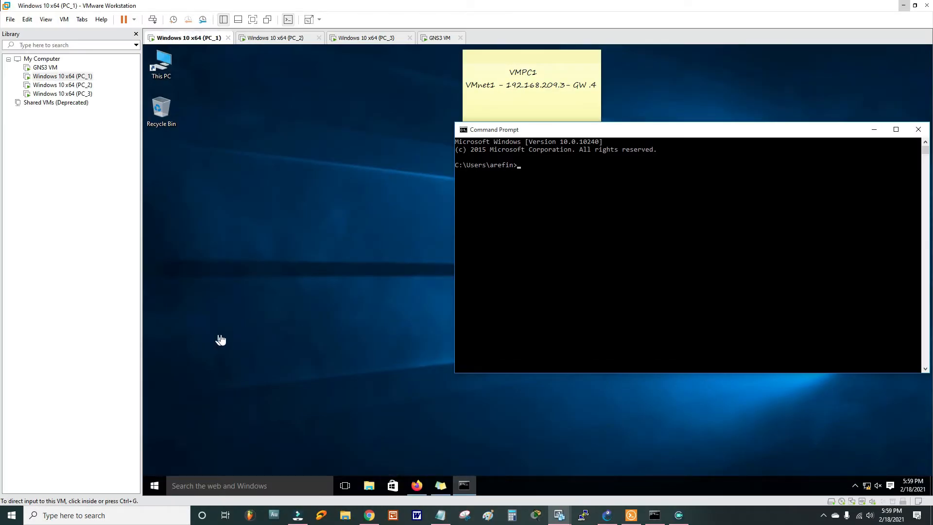
click(23, 19)
click(54, 66)
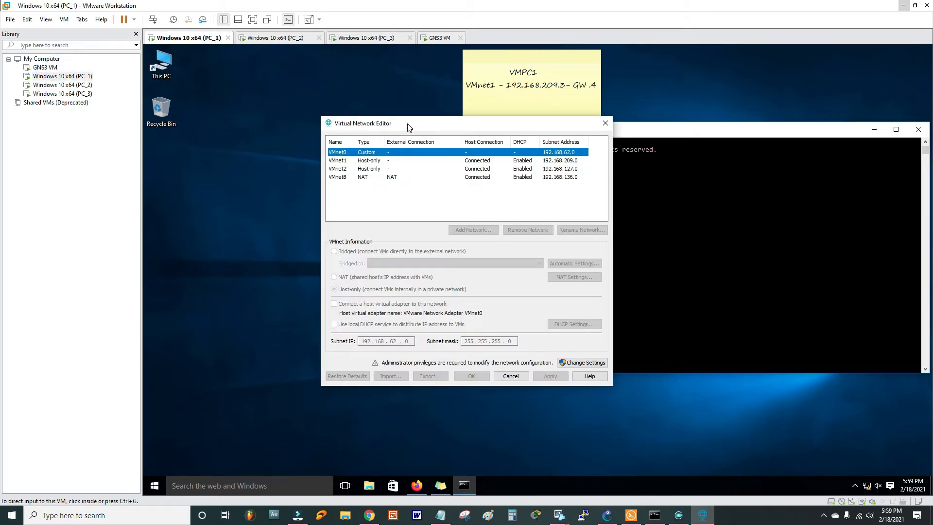
drag(406, 123, 537, 121)
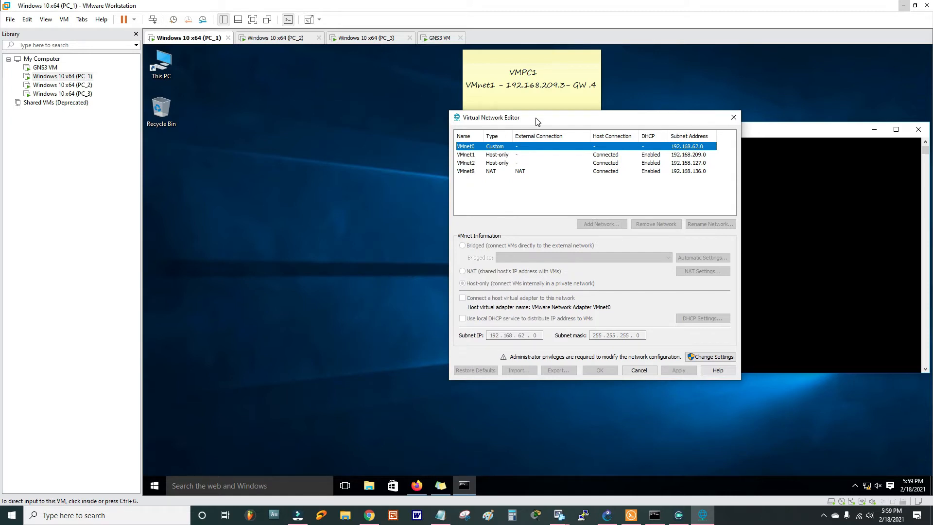
click(497, 163)
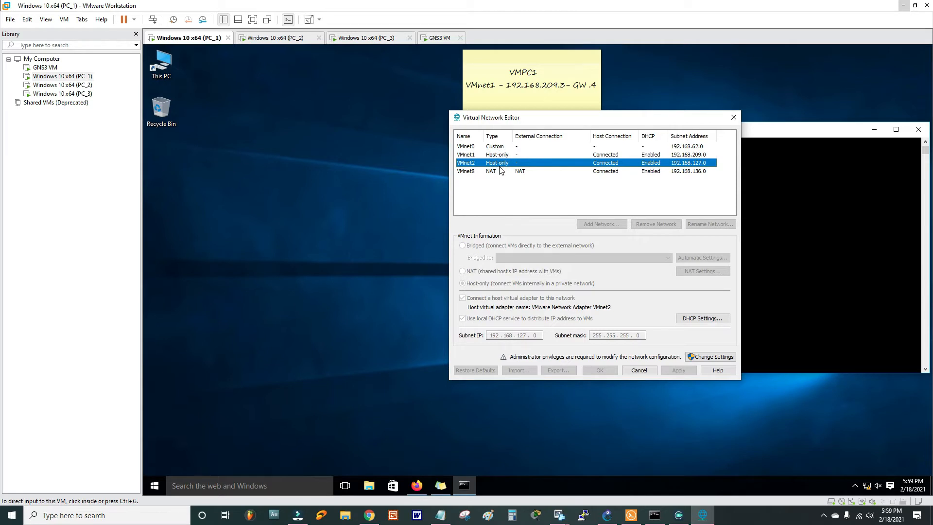
click(468, 171)
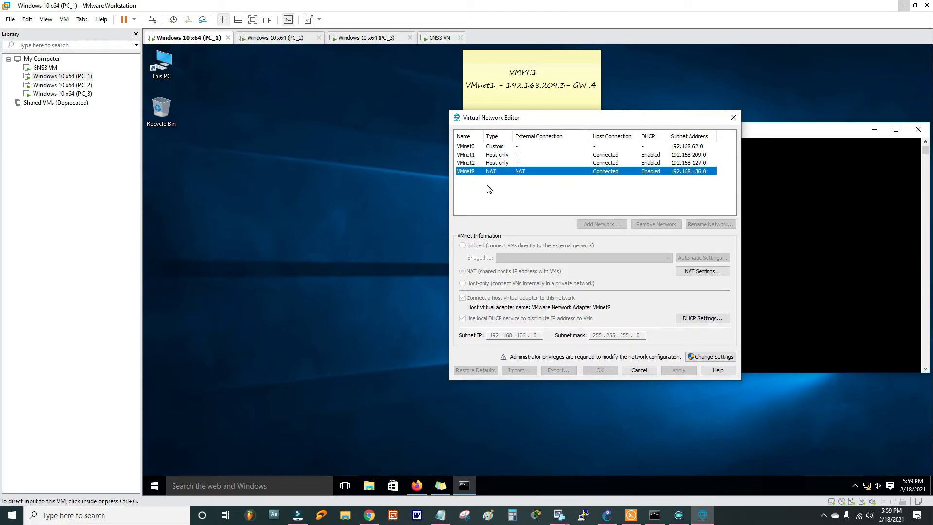
click(493, 154)
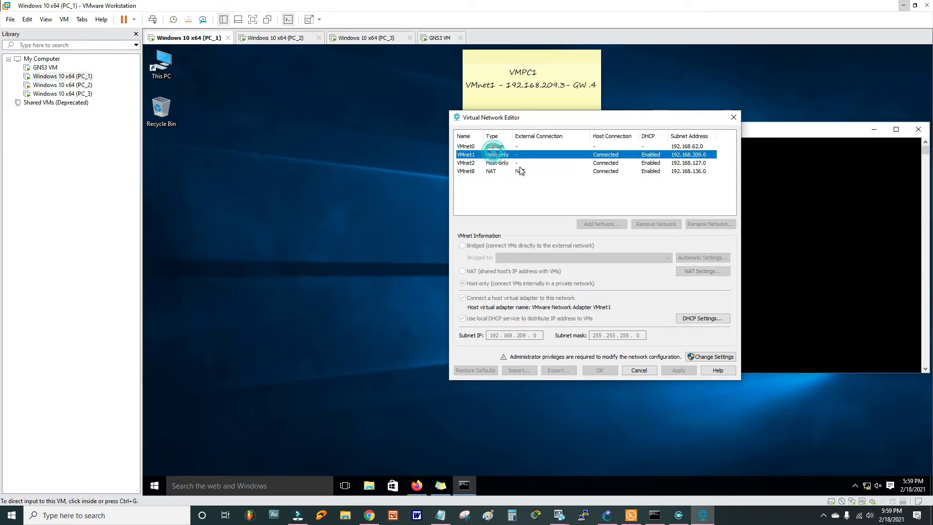
click(710, 357)
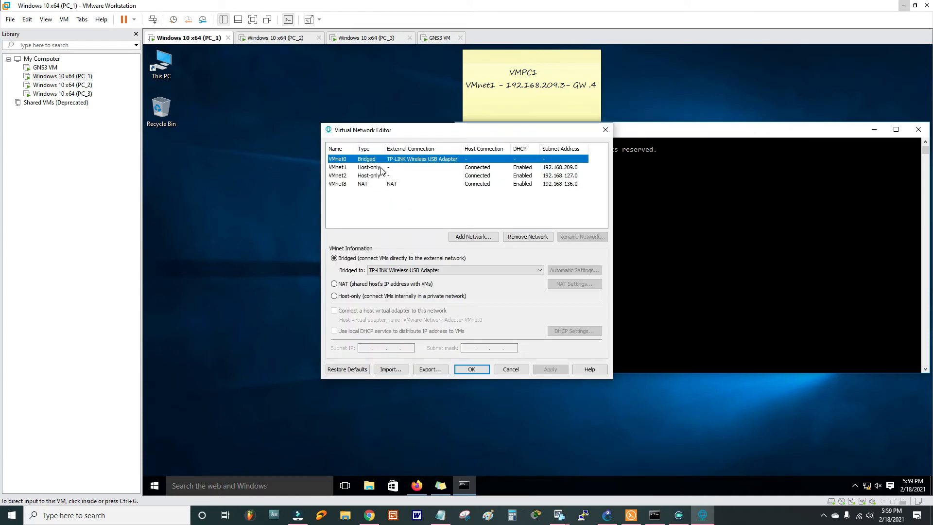
click(575, 331)
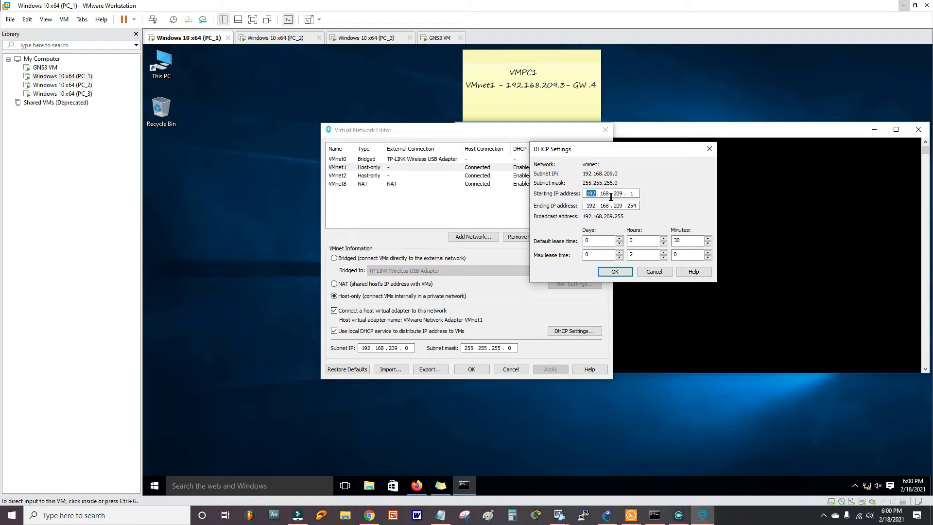
click(709, 149)
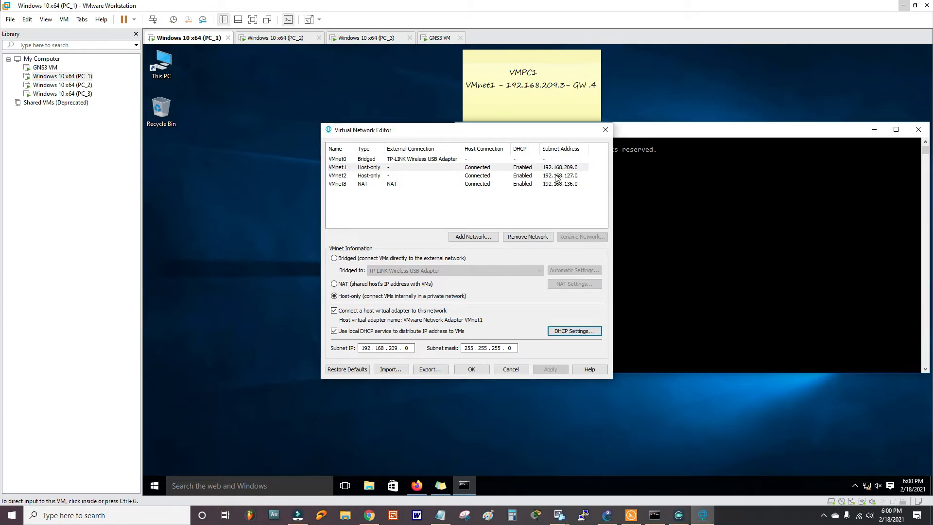
click(605, 129)
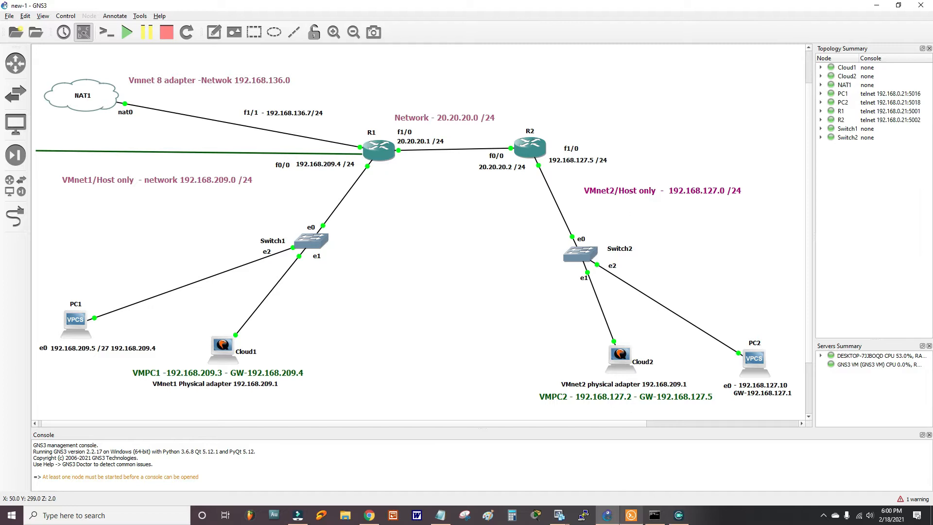
click(559, 516)
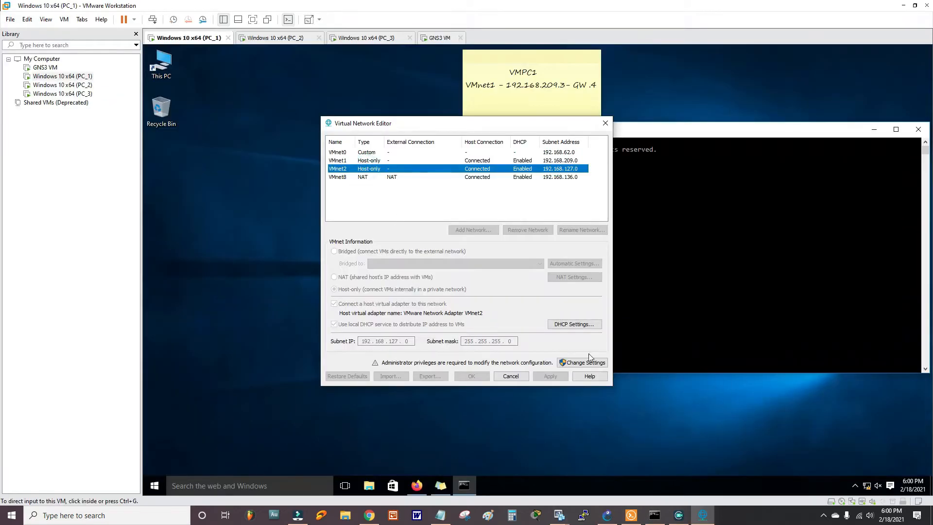
click(582, 362)
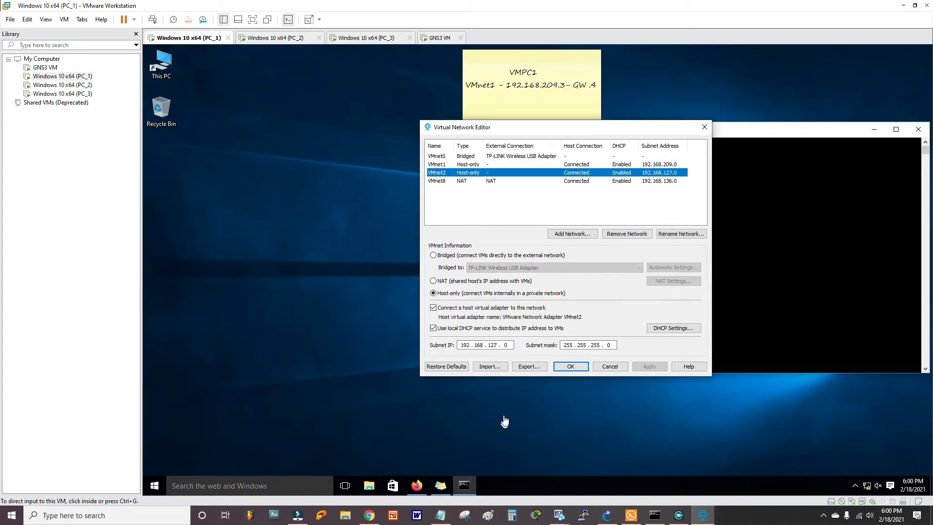
click(680, 327)
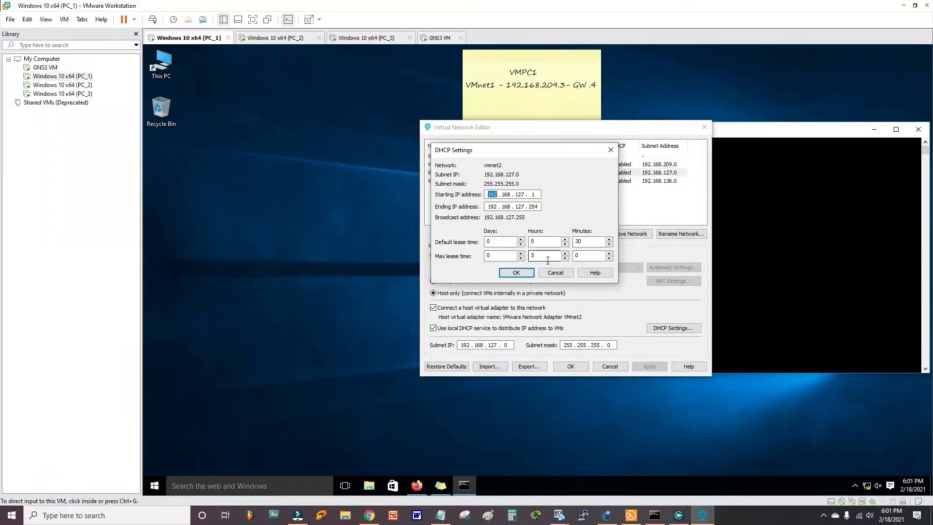
drag(482, 151, 597, 233)
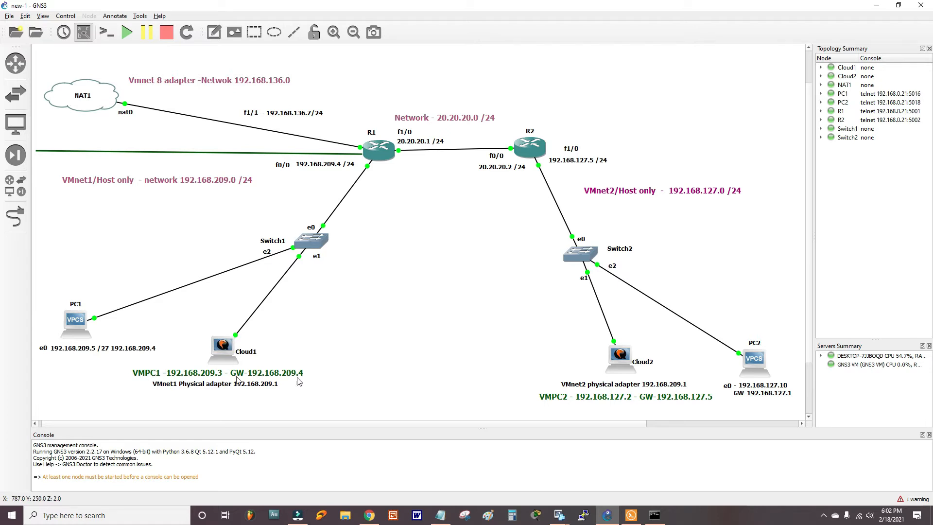
- Review Cloud1's host Ethernet adapter list without changes and close its configuration
right_click(221, 344)
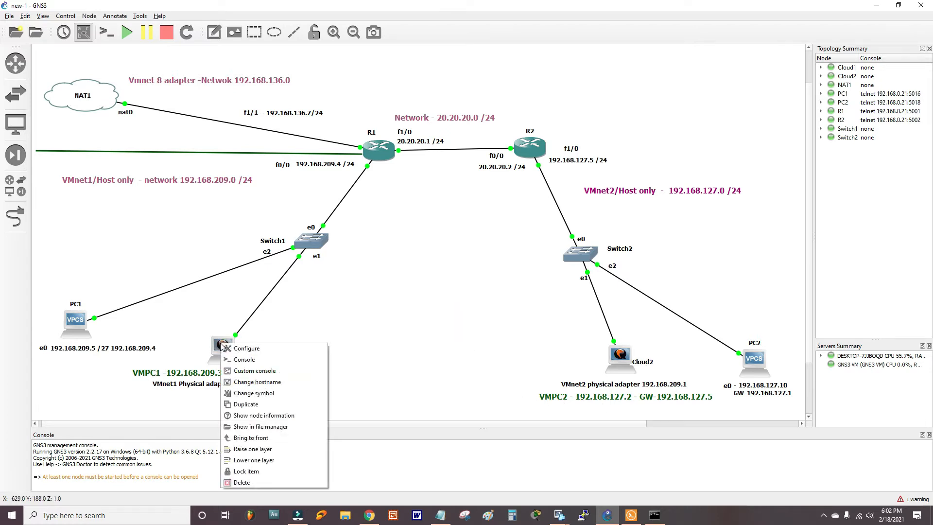
click(249, 349)
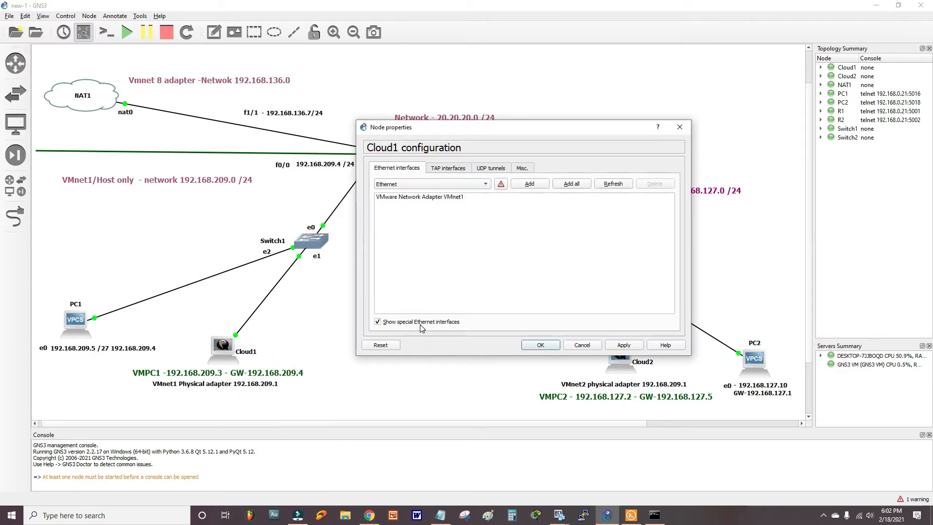
click(487, 183)
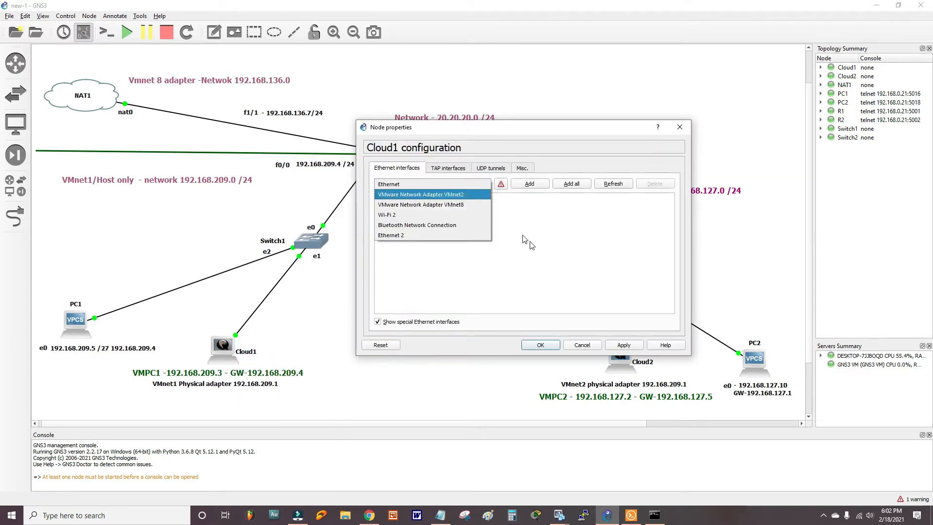
click(544, 251)
click(475, 186)
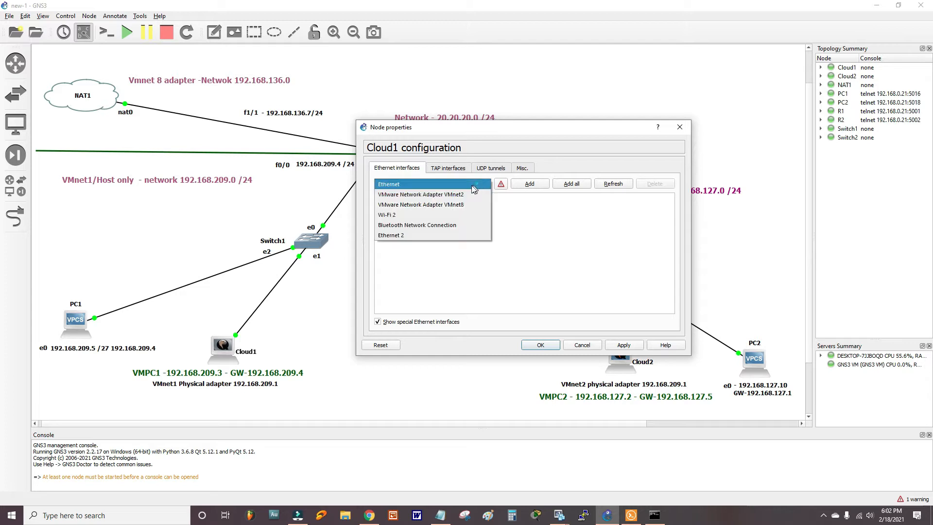
click(541, 208)
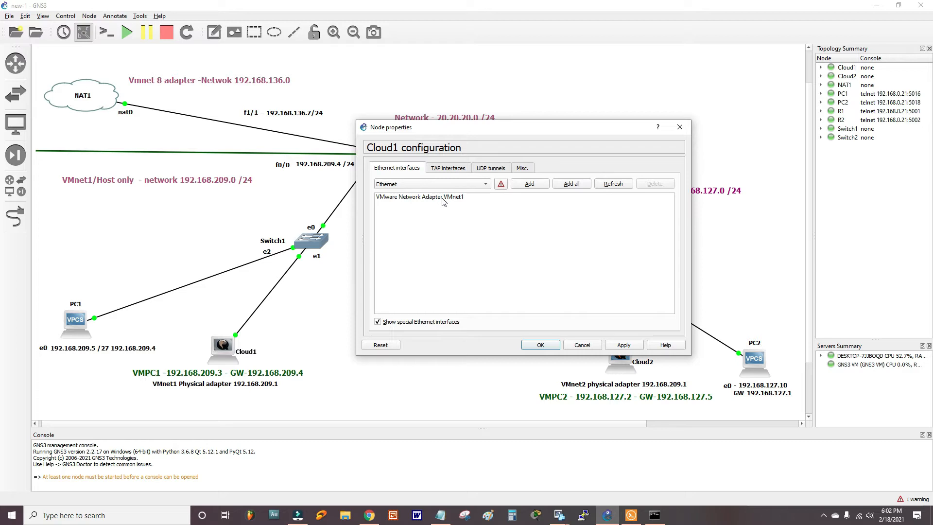
click(461, 184)
click(455, 187)
click(679, 127)
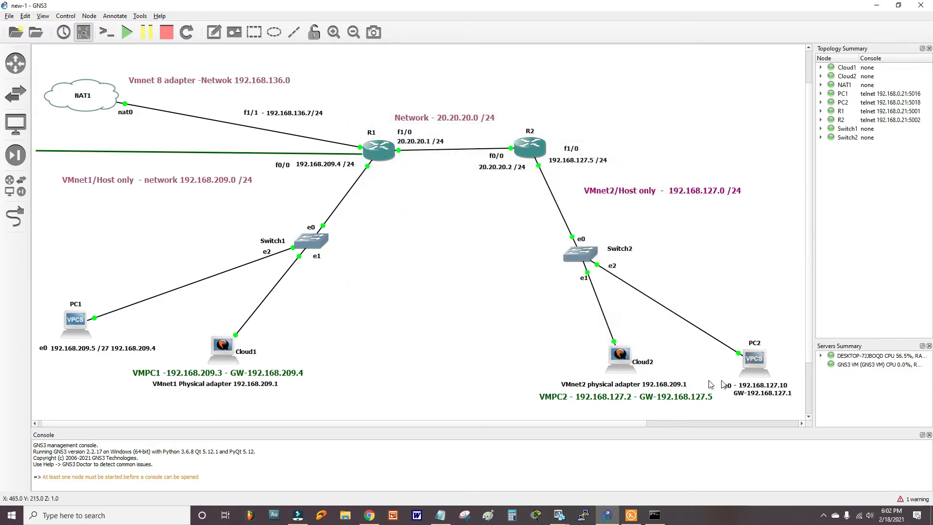
- Check that Cloud2 lists VMware Network Adapter VMnet2, then close its configuration
right_click(626, 368)
click(644, 373)
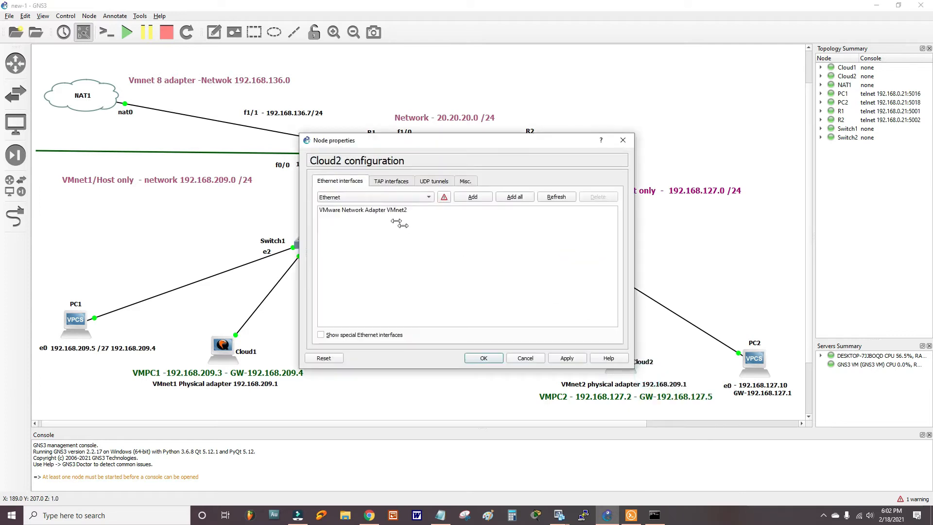
click(379, 196)
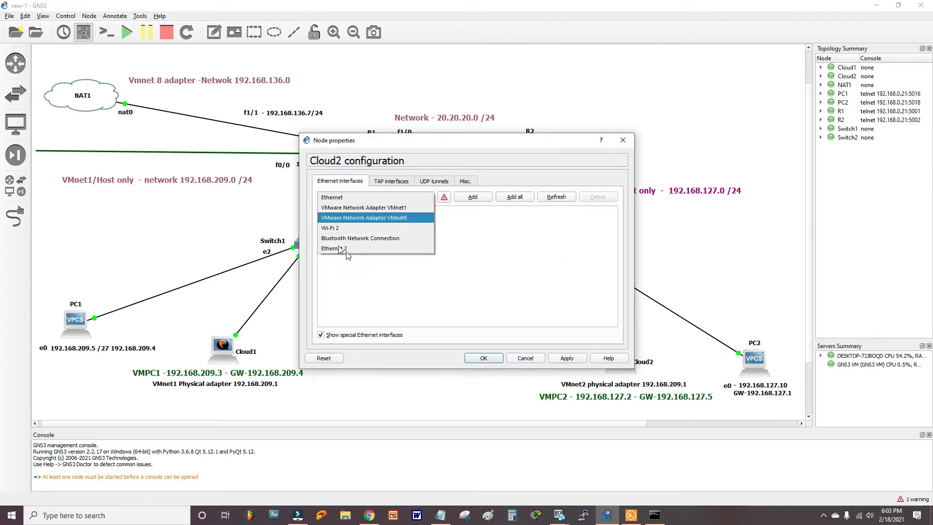
click(427, 304)
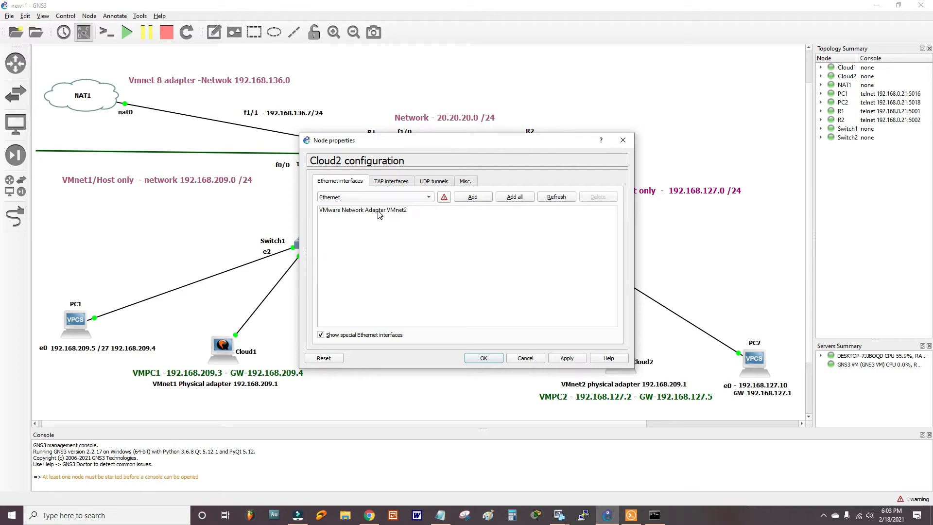
click(483, 358)
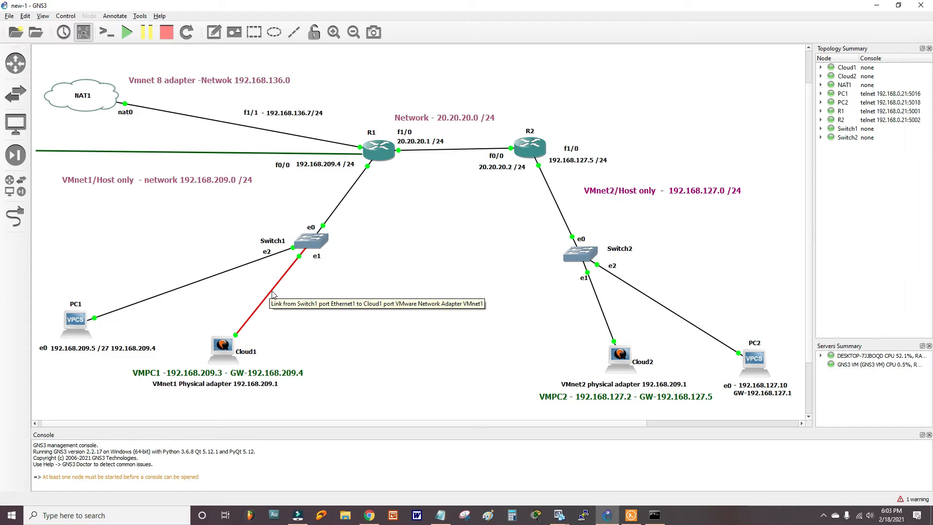
- Inspect the adapter ports of Cloud1 and Cloud2 with the link tool and reopen Cloud1's configuration
click(16, 216)
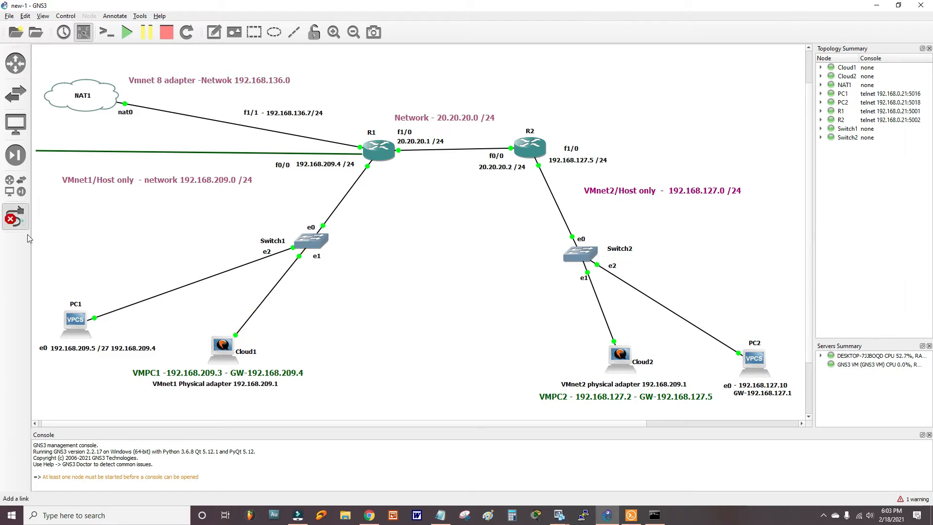
click(231, 350)
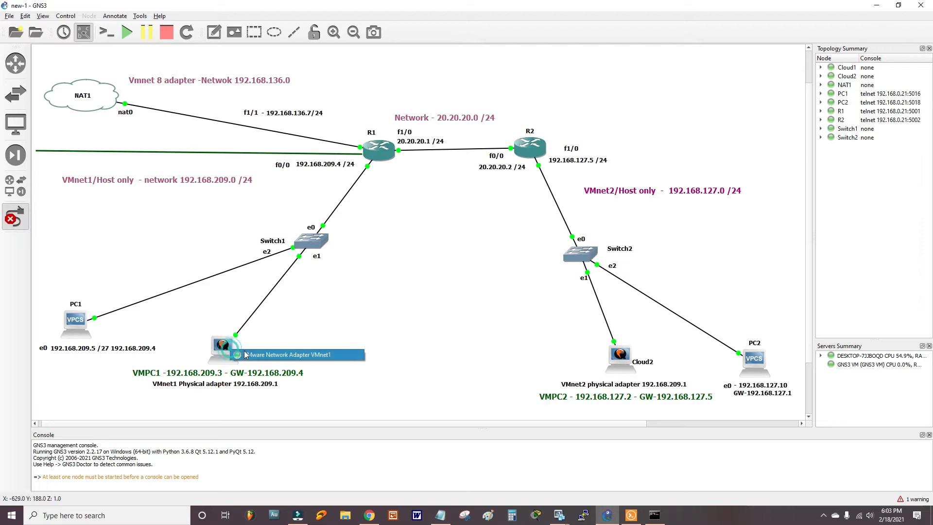
click(306, 355)
click(625, 358)
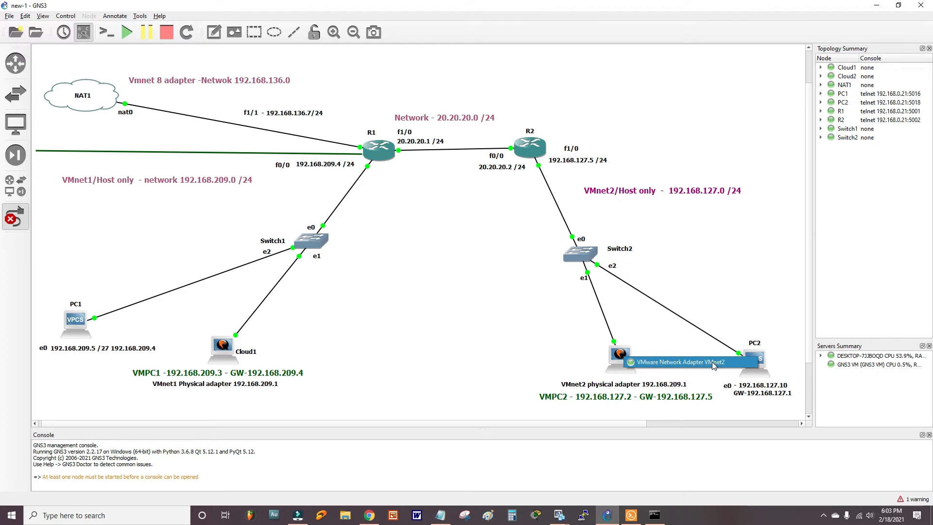
click(450, 319)
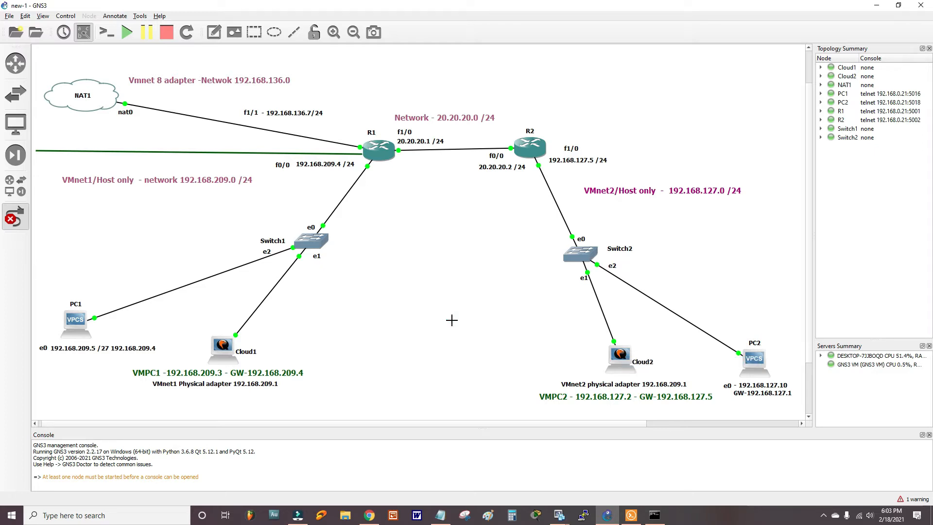
double_click(222, 345)
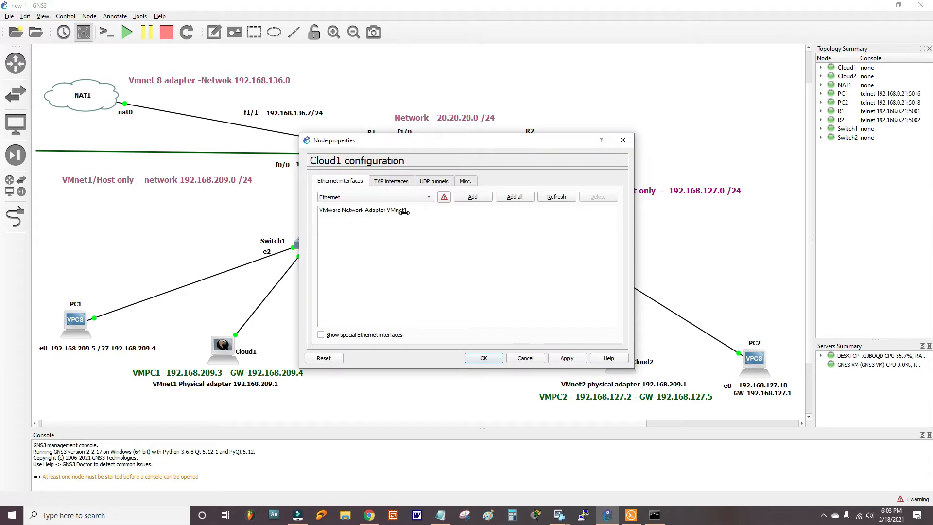
click(622, 140)
- Recheck that Cloud1 offers the VMnet1 port and Cloud2 the VMnet2 port
click(14, 217)
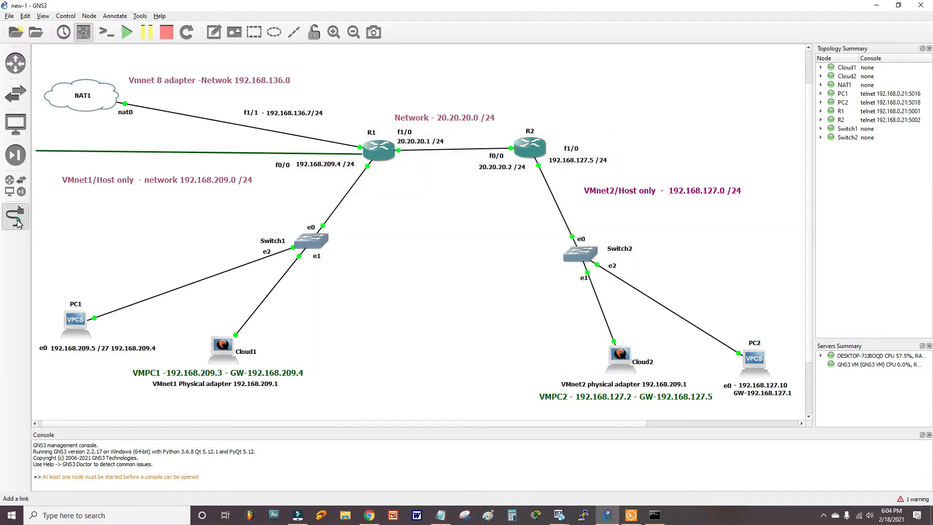
click(224, 347)
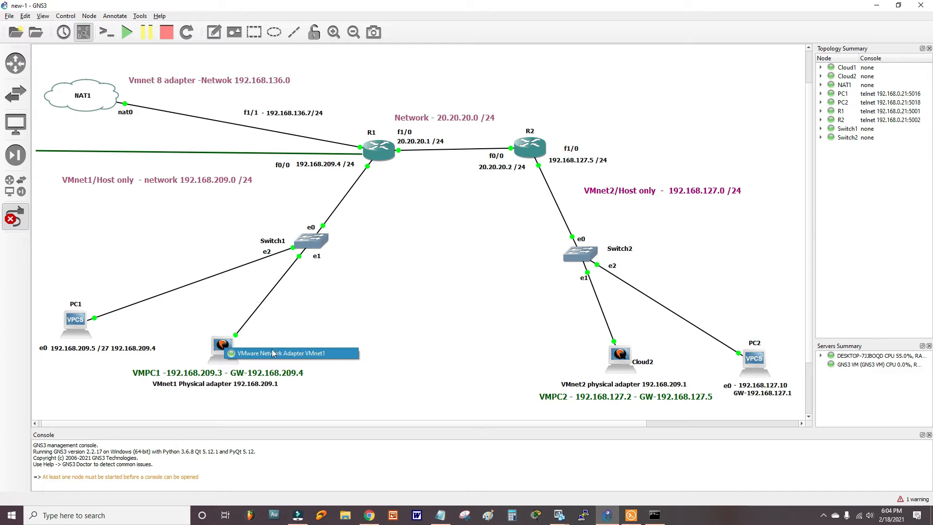
click(318, 356)
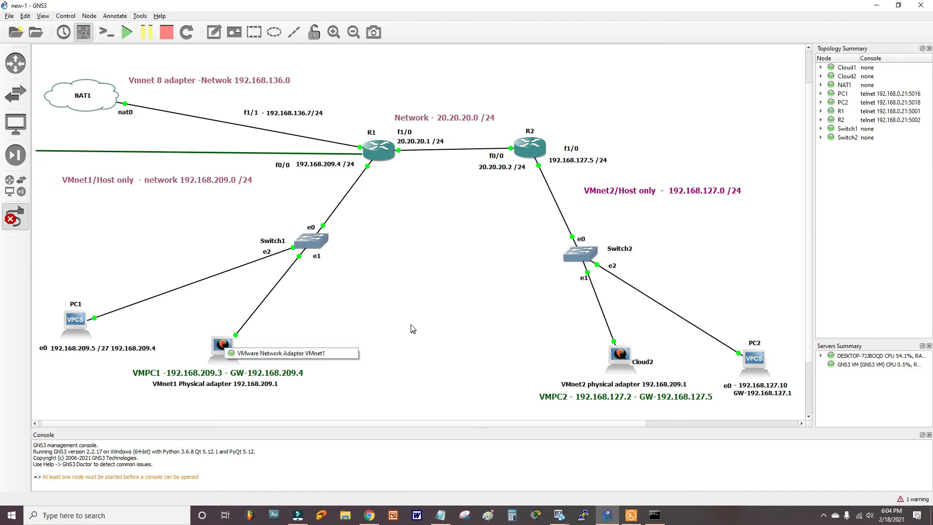
click(623, 358)
click(508, 337)
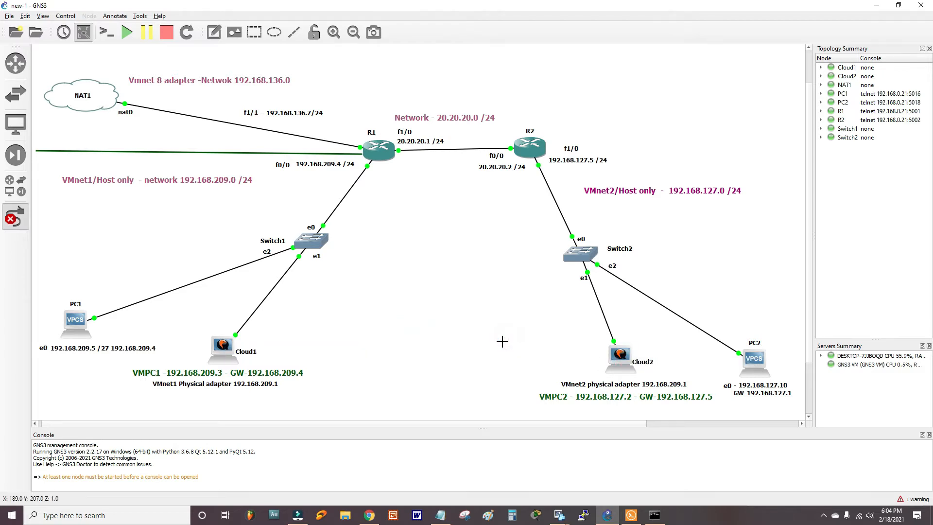
click(23, 217)
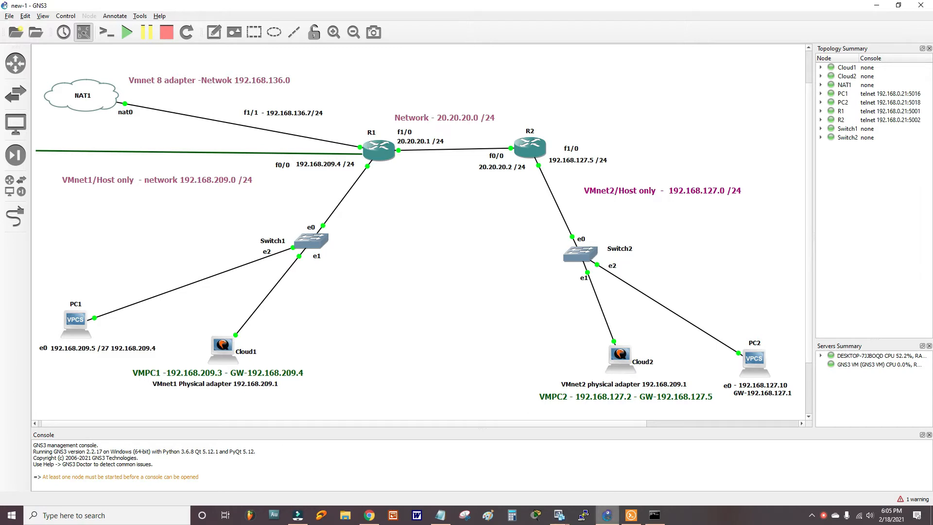
- Open the PC_1 virtual machine's settings in VMware Workstation
click(559, 515)
right_click(73, 76)
click(126, 252)
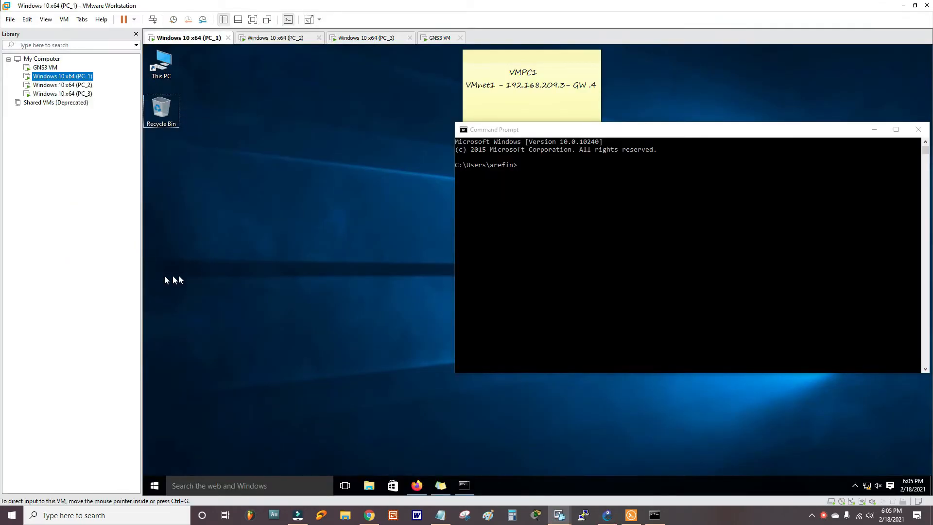
- Confirm PC_1's network adapter uses Custom VMnet1 (Host-only), then close the VM settings
click(403, 157)
click(567, 210)
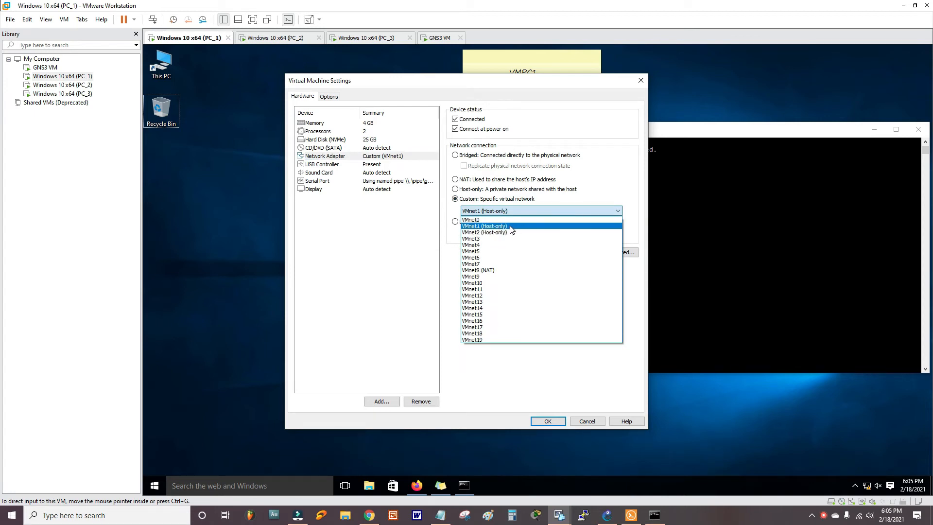
click(393, 246)
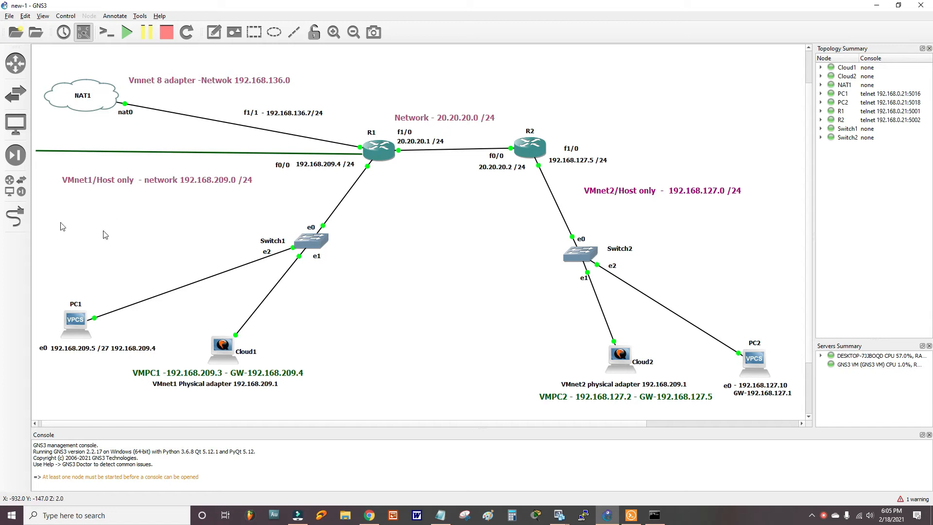
mouse_move(559, 515)
click(435, 467)
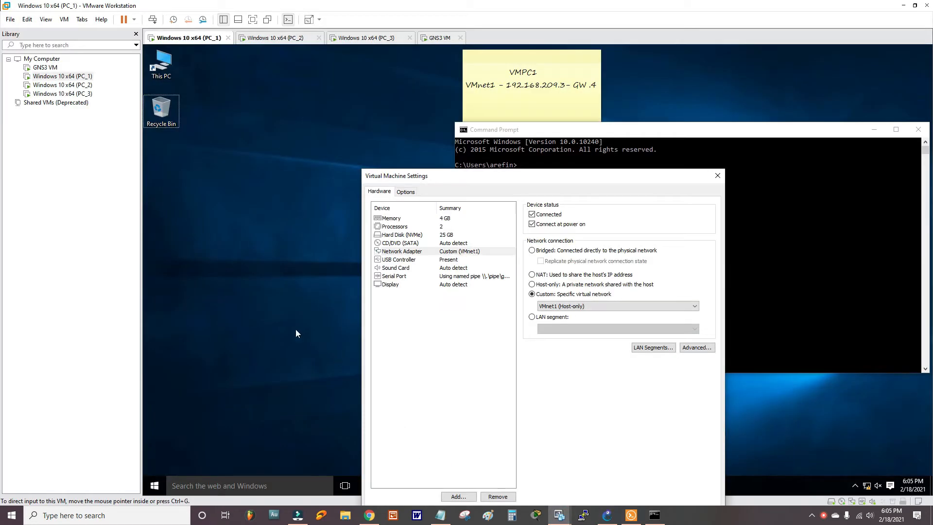
click(717, 176)
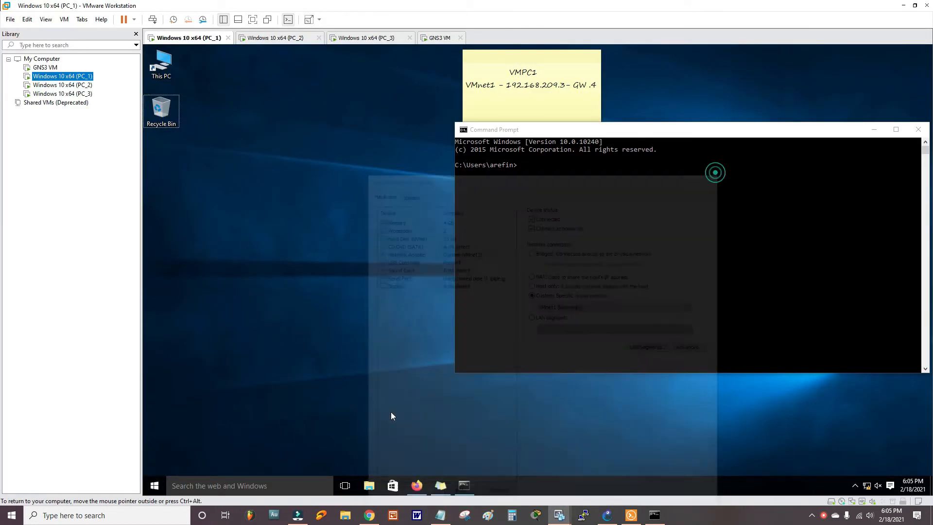
- Run ncpa.cpl in the PC_1 guest and open the Ethernet 2 connection
click(287, 486)
text(ncpa.cpl)
key(Return)
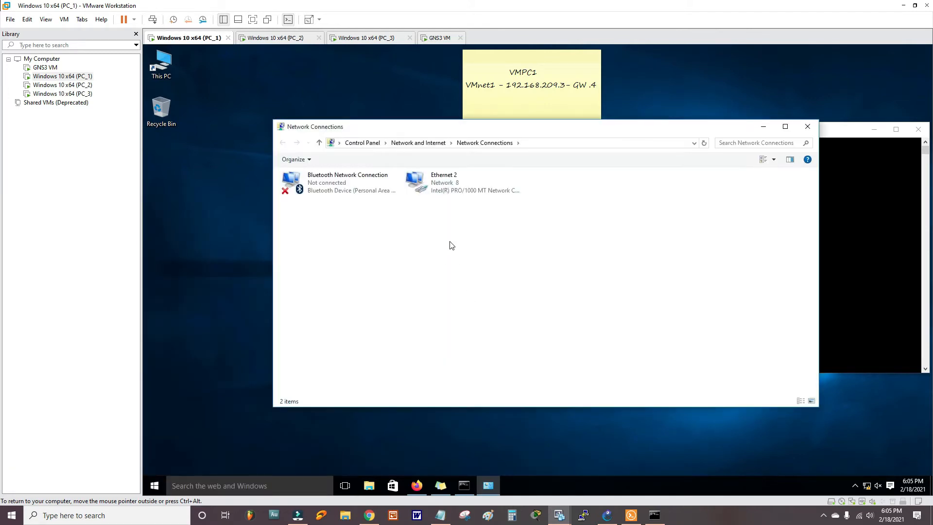
double_click(460, 181)
- Switch Ethernet 2's IPv4 to automatic addressing and check the result with ipconfig
click(486, 345)
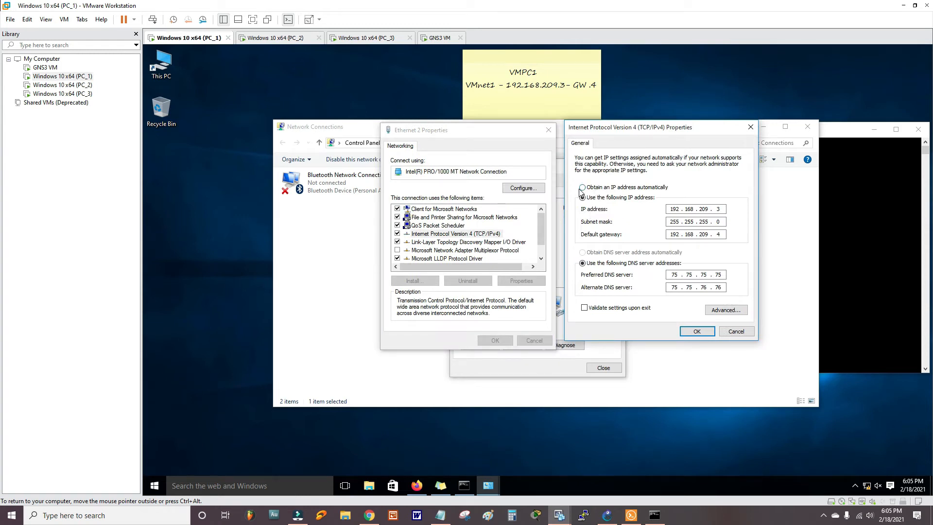
click(666, 189)
click(704, 332)
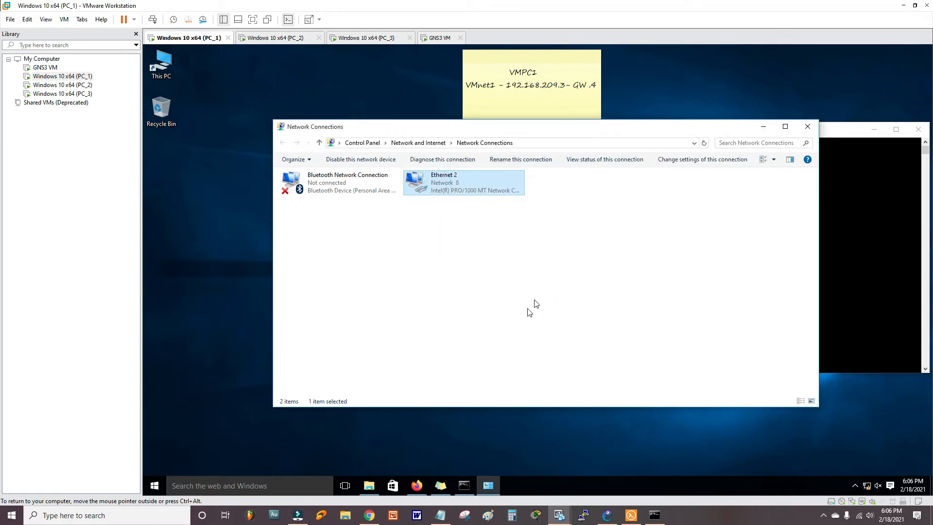
click(463, 487)
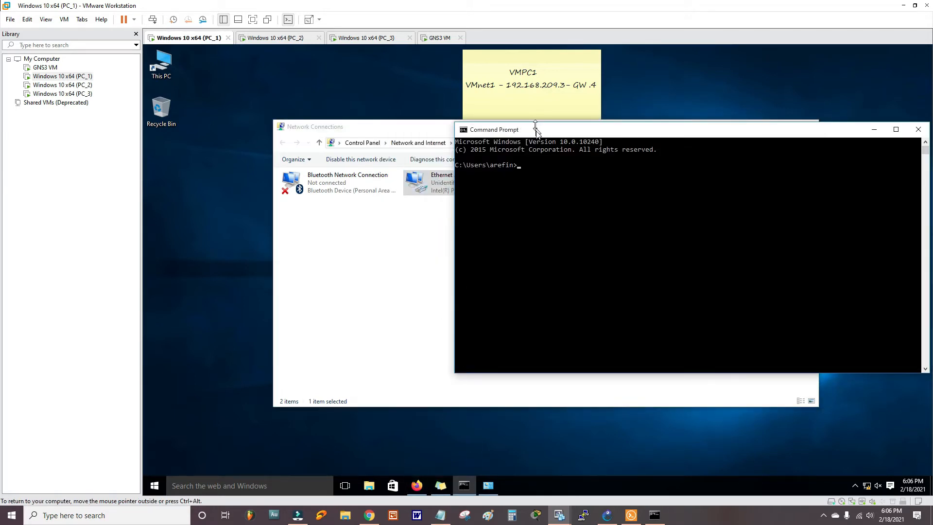
drag(537, 131, 417, 180)
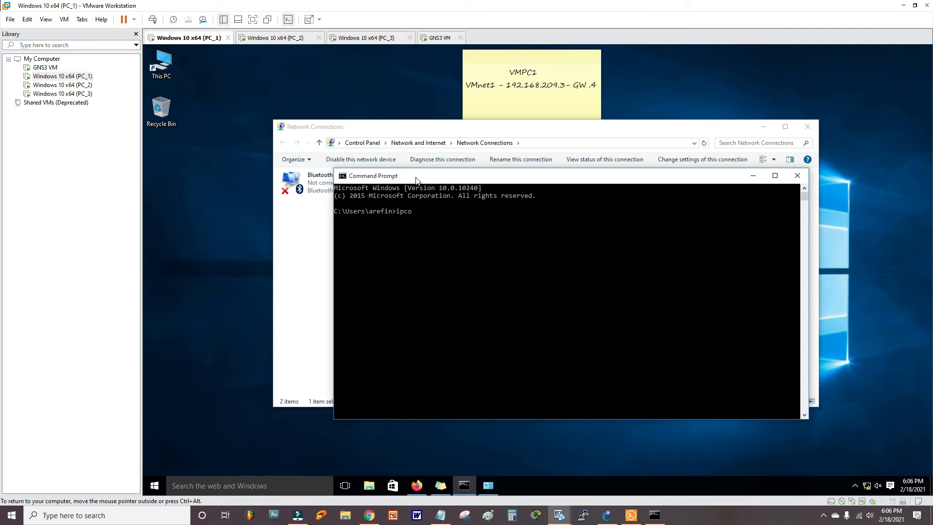
text(ipconfig)
key(Return)
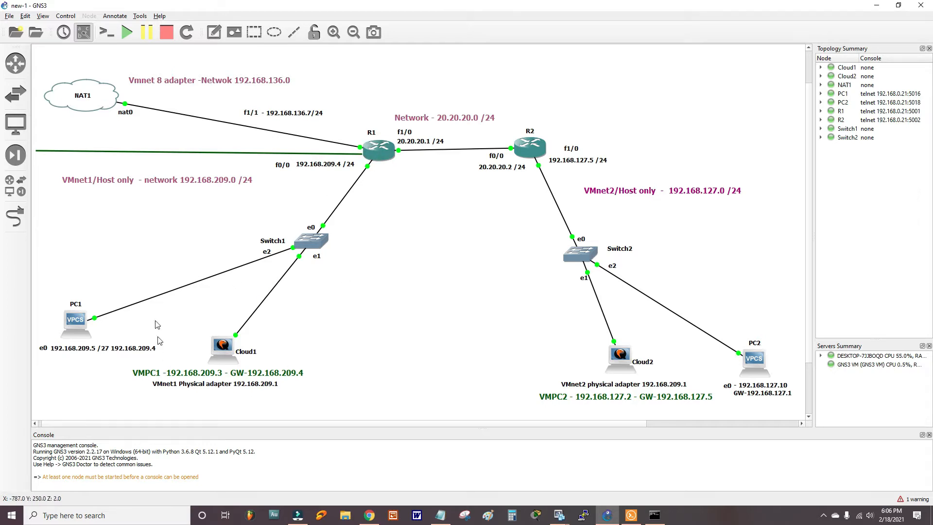
- Set Ethernet 2 IPv4 to 192.168.209.3/255.255.255.0, gateway 192.168.209.4, DNS 75.75.75.75 and 75.75.76.76
double_click(440, 187)
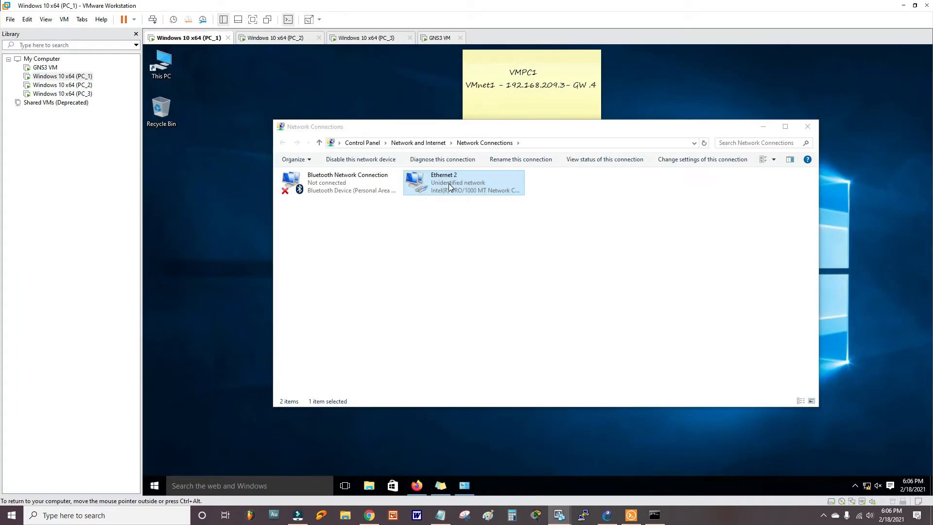
click(481, 345)
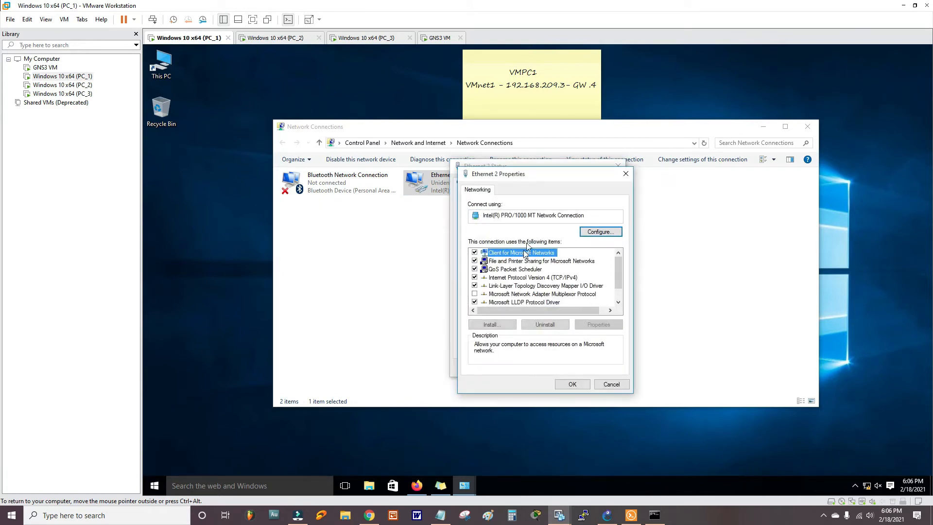
drag(547, 181, 393, 146)
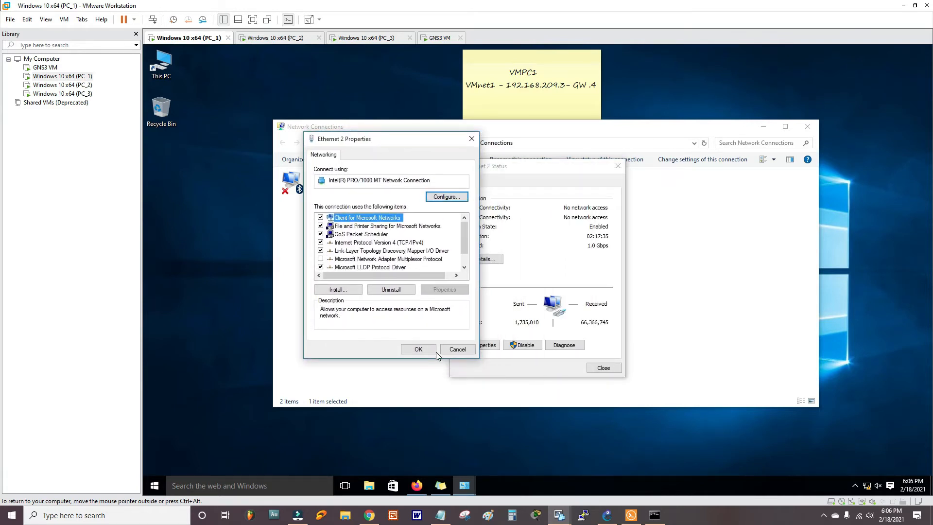
click(403, 241)
click(444, 289)
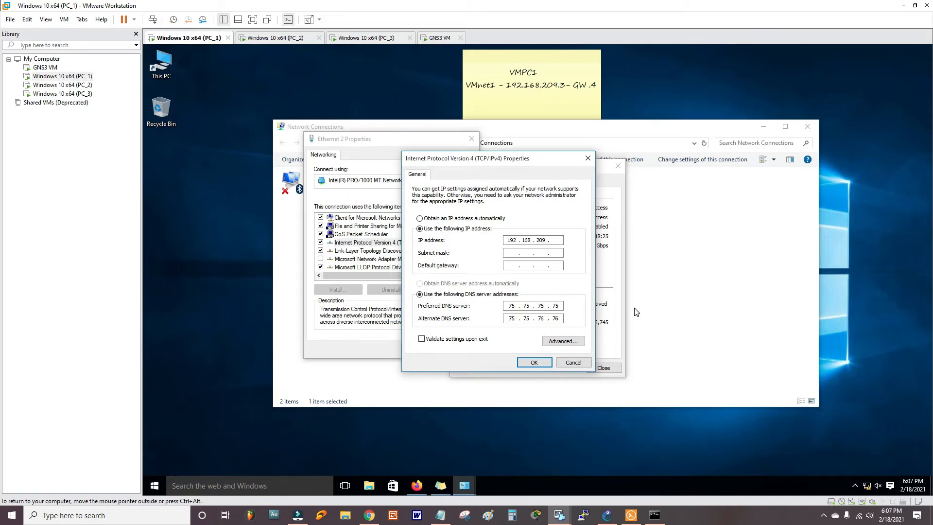
click(507, 253)
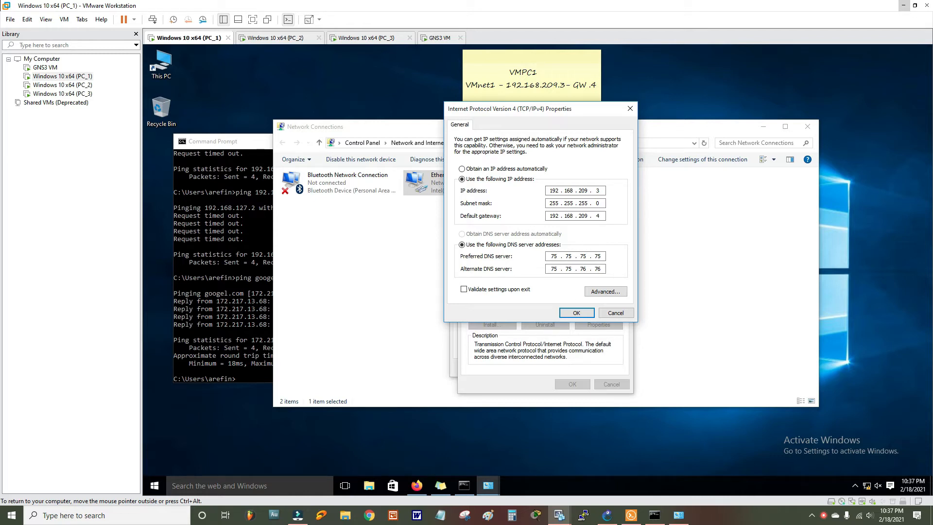
- Open the host's ncpa.cpl and read Wi-Fi 2's IPv4 details, including DNS 75.75.75.75 and 75.75.76.76
click(159, 515)
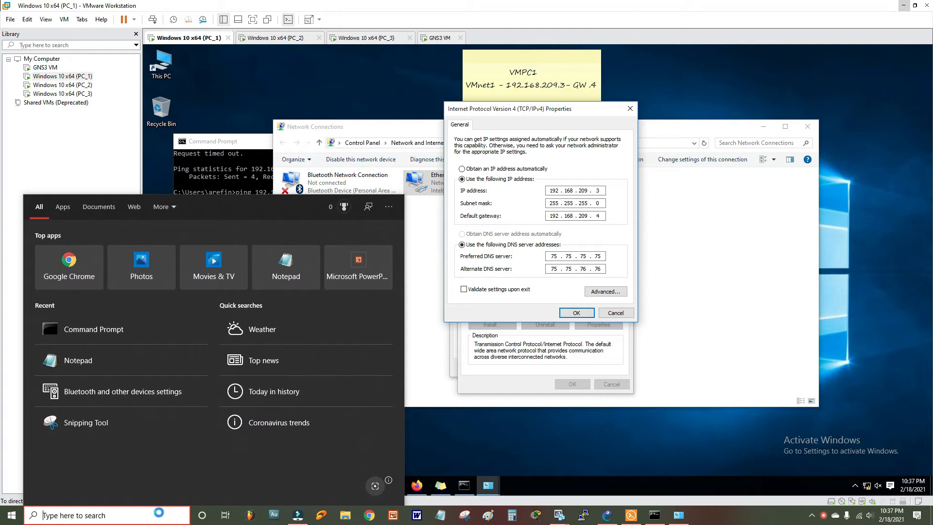
text(ncpa.cpl)
key(Return)
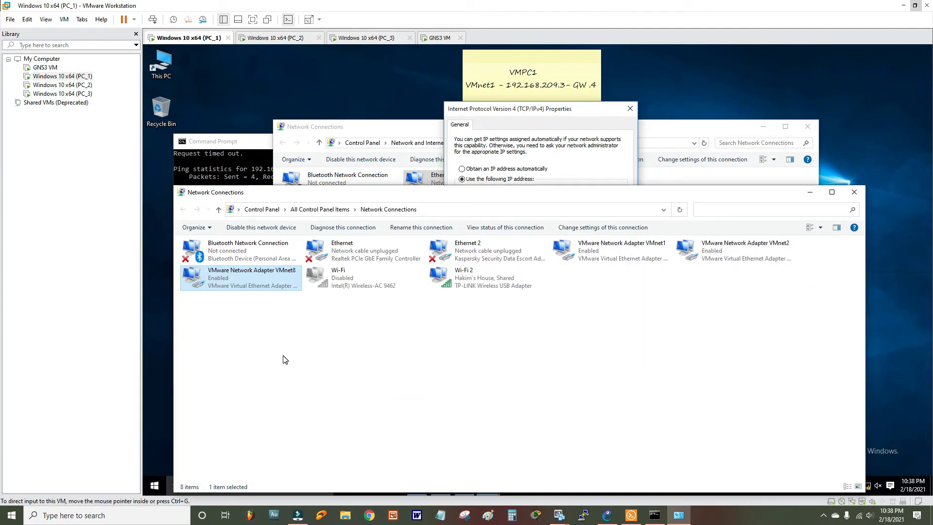
double_click(486, 278)
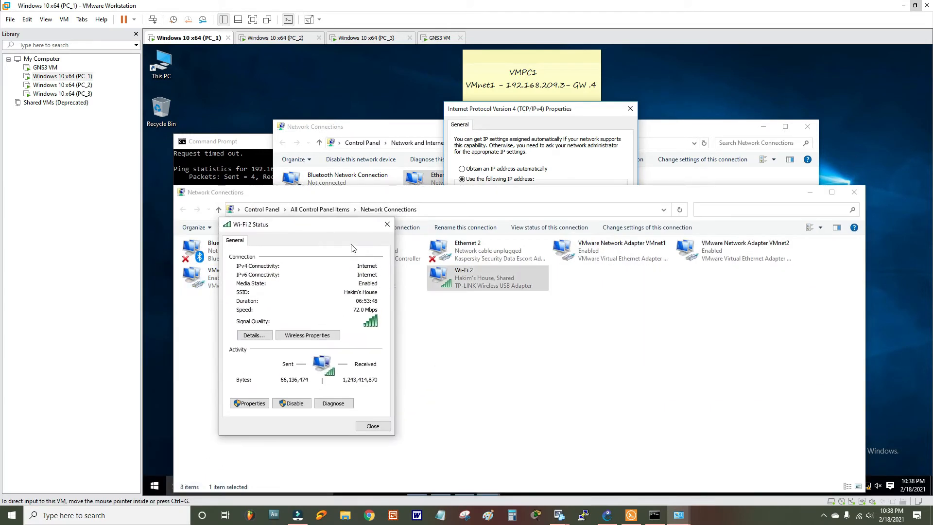
click(389, 224)
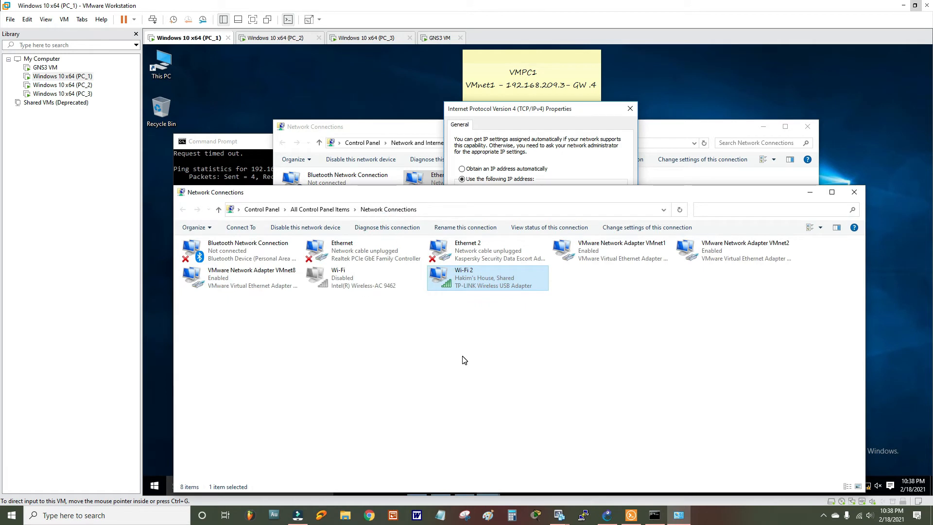
double_click(473, 281)
click(413, 269)
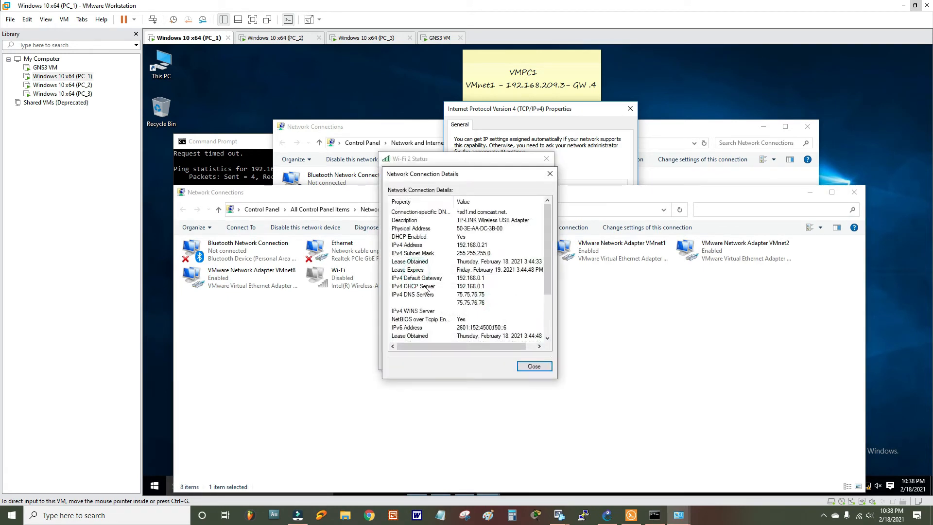
drag(549, 282, 549, 288)
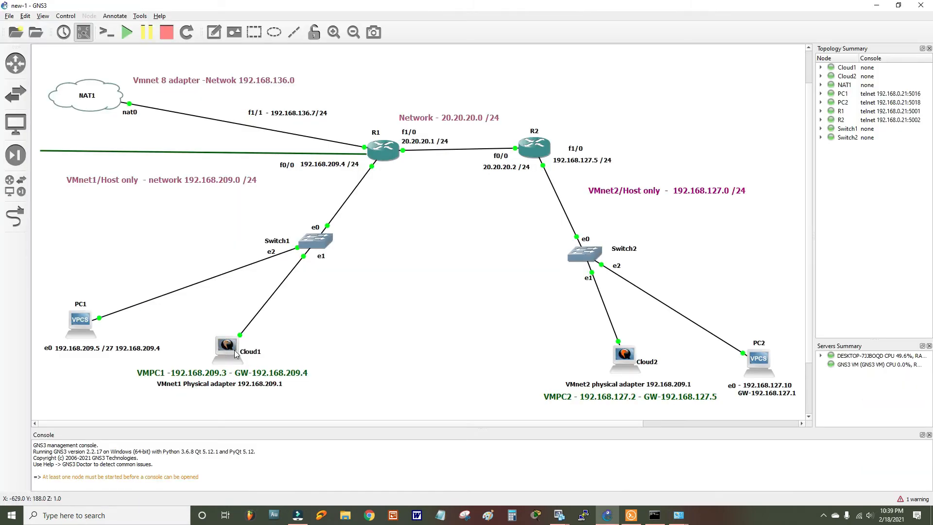
- View the Ethernet 2 connection details in the PC_2 virtual machine
click(559, 515)
click(446, 468)
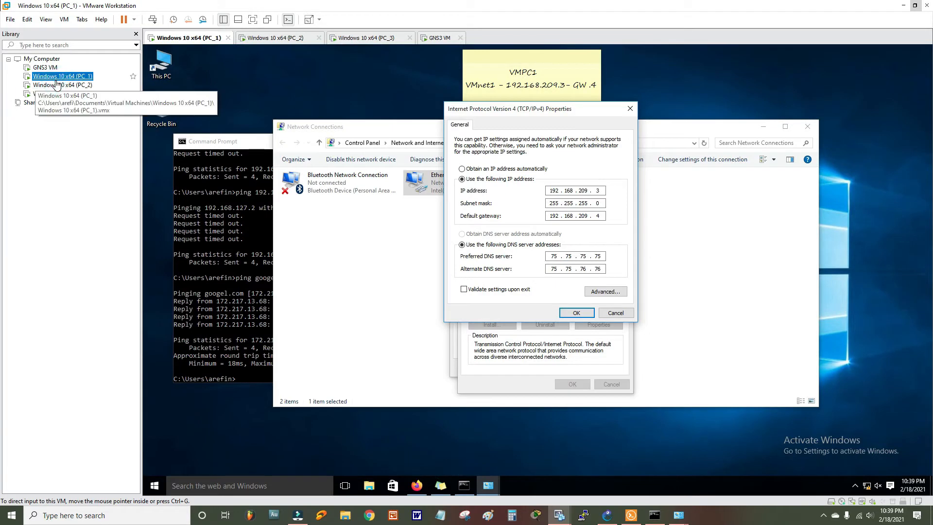
click(62, 85)
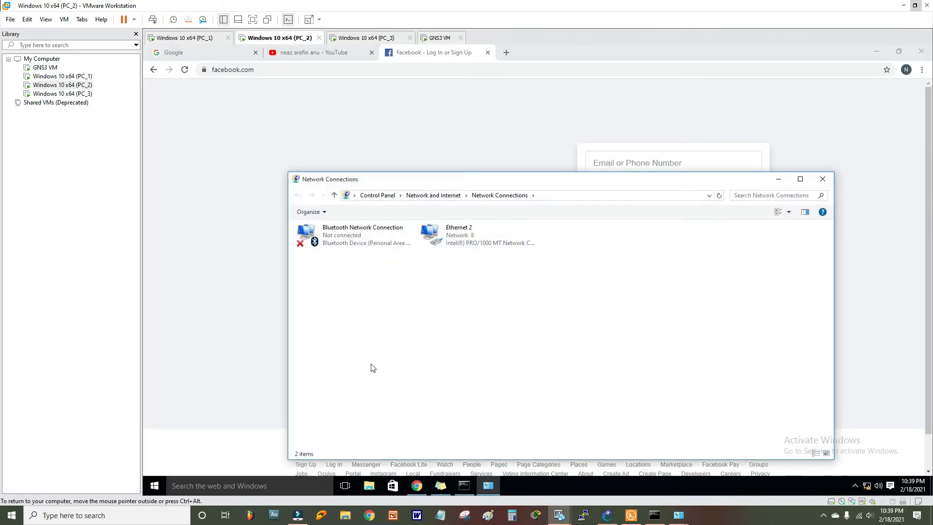
double_click(462, 245)
click(486, 259)
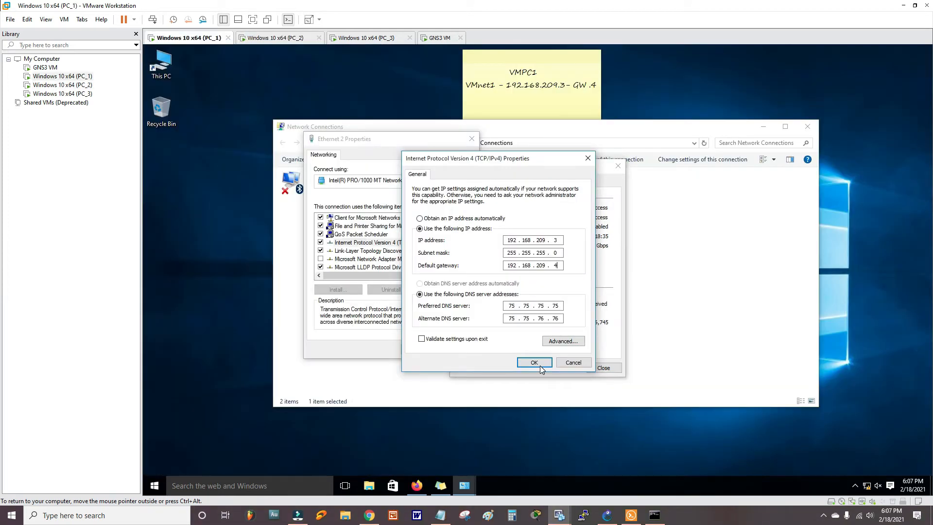
- Close PC_1's network dialogs and run ipconfig, confirming 192.168.209.3 with gateway 192.168.209.4
click(536, 360)
click(417, 349)
click(618, 165)
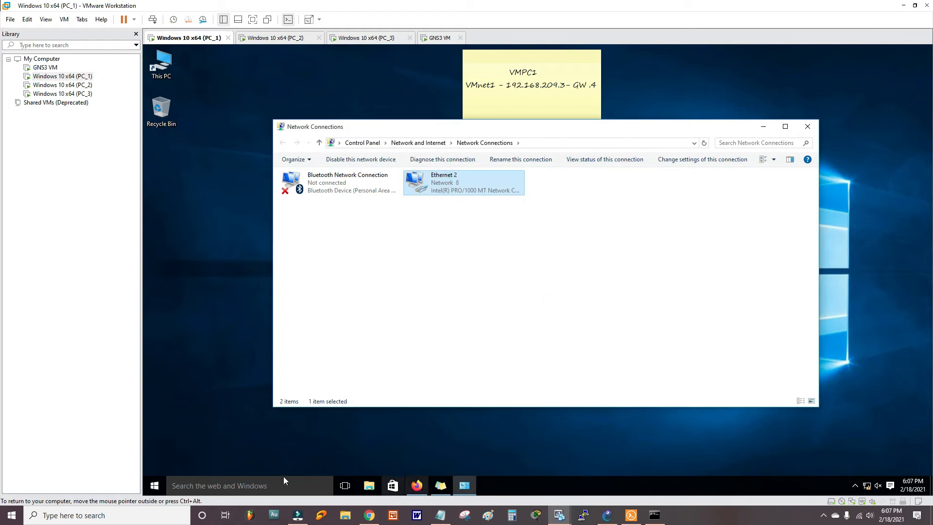
click(268, 481)
text(c)
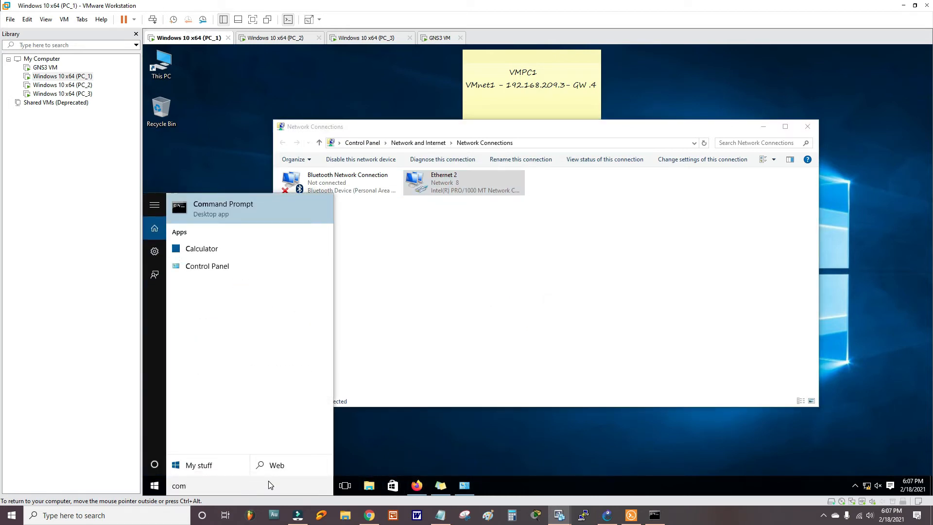
text(om)
click(299, 216)
click(419, 238)
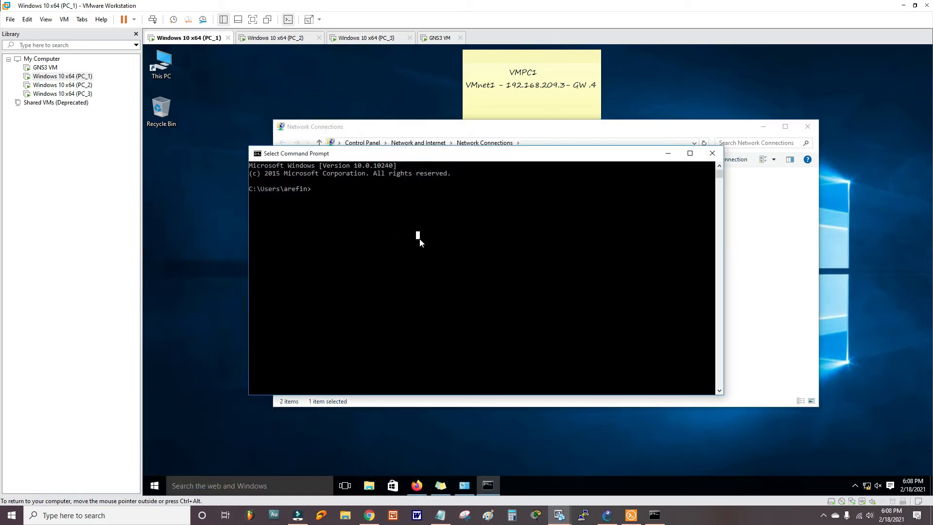
key(Escape)
text(ipconfig)
key(Return)
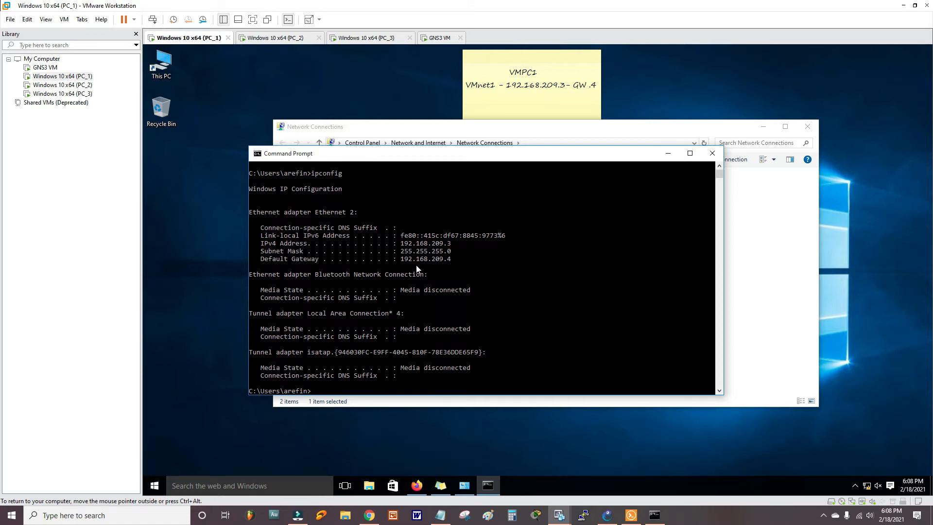
click(606, 515)
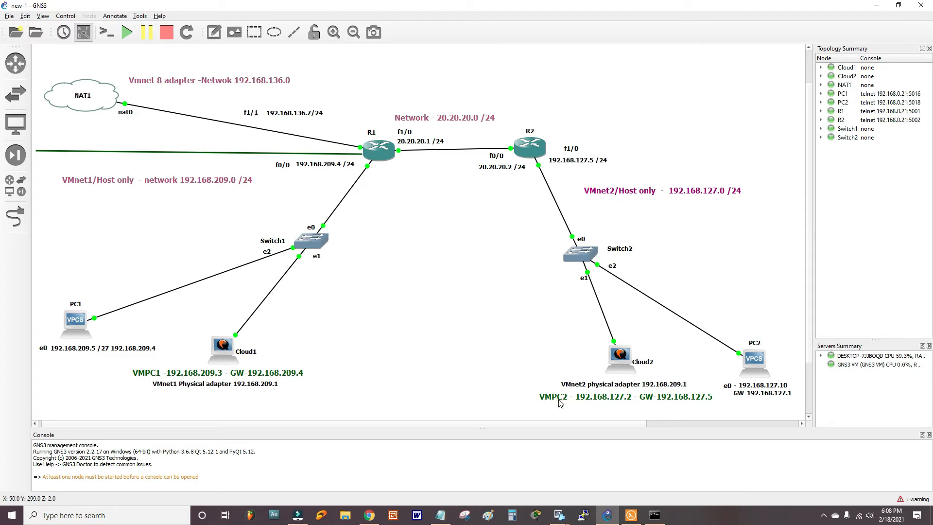
- Confirm PC_2's network adapter is on VMnet2 (Host-only) in its VM settings
mouse_move(553, 507)
click(555, 461)
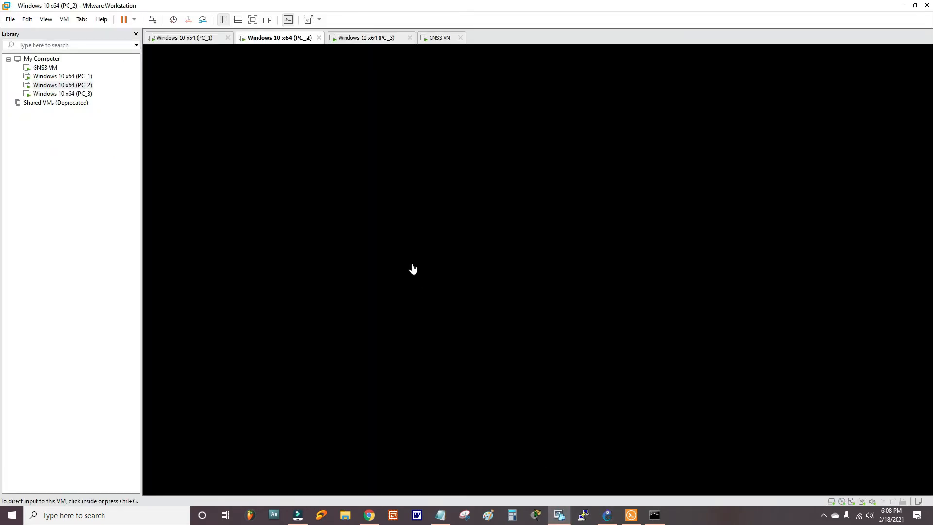
right_click(80, 88)
click(137, 262)
click(605, 211)
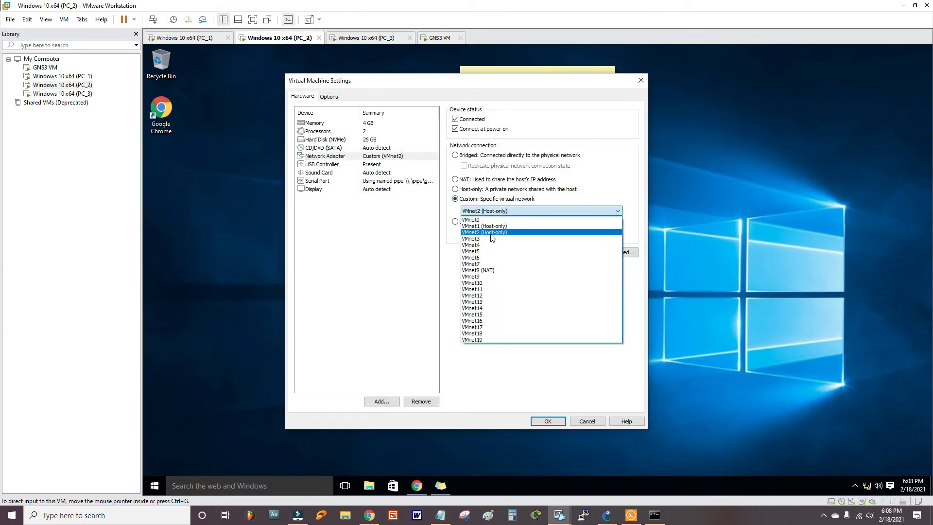
click(491, 233)
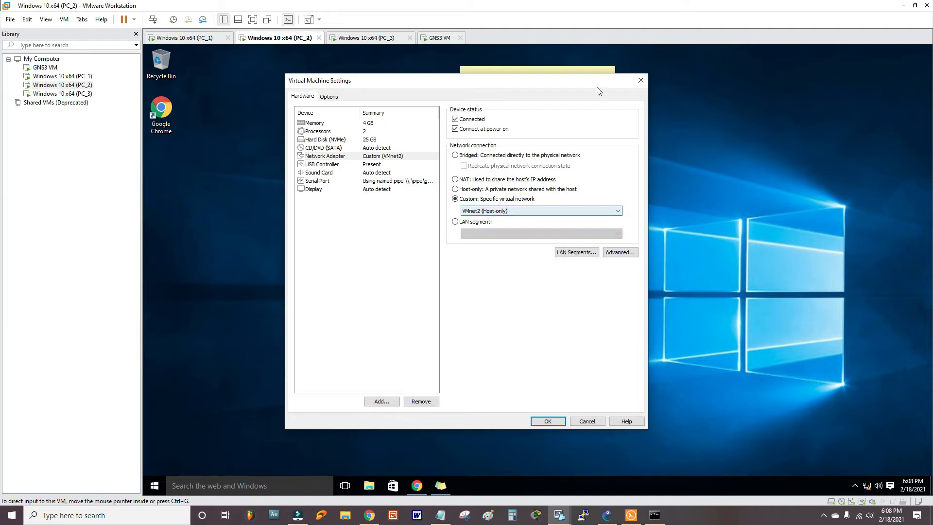
click(640, 80)
- Run ipconfig in PC_2's Command Prompt to check address 192.168.127.2 and gateway 192.168.127.5
click(607, 515)
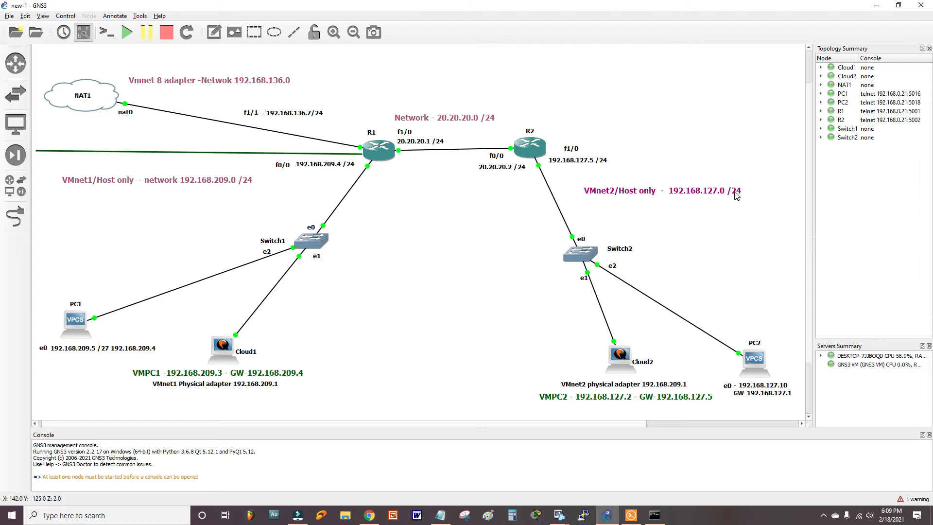
click(877, 5)
click(305, 486)
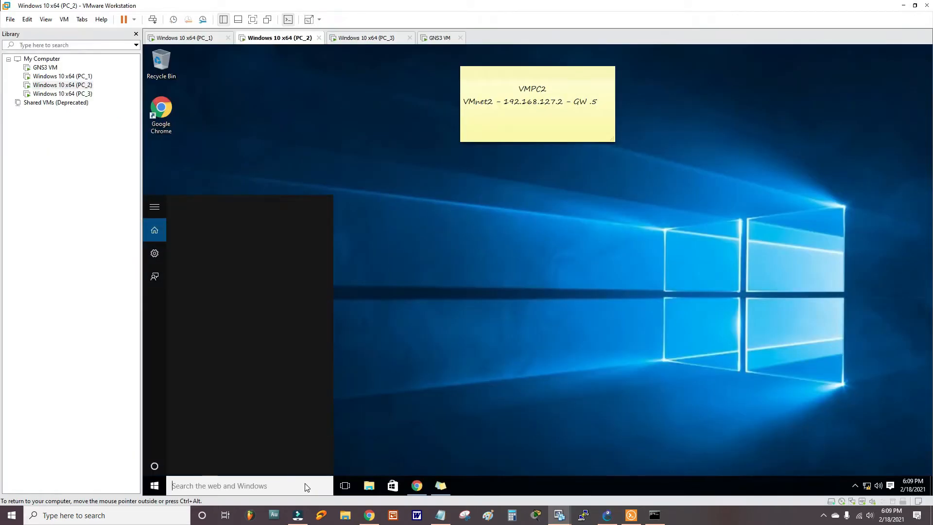
text(c)
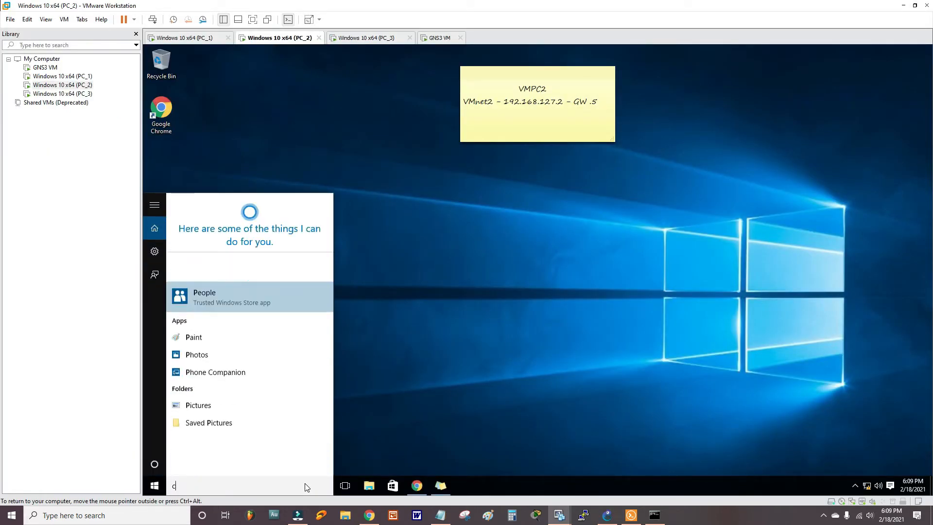
text(ommand)
key(Return)
text(ipconfig)
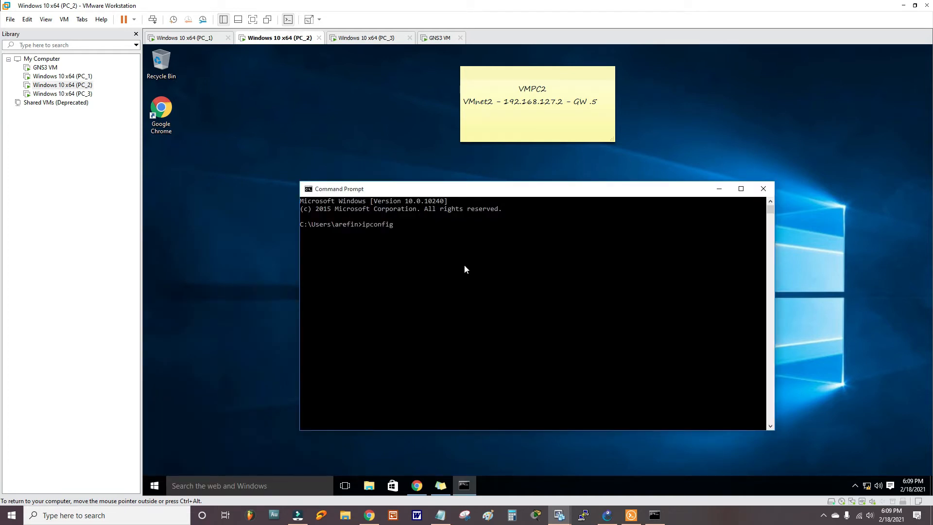
key(Return)
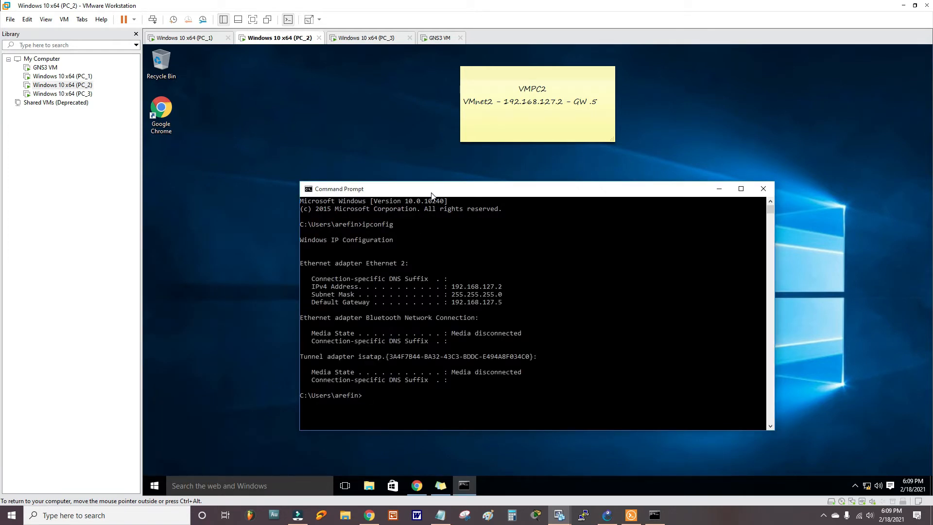
drag(431, 193, 411, 170)
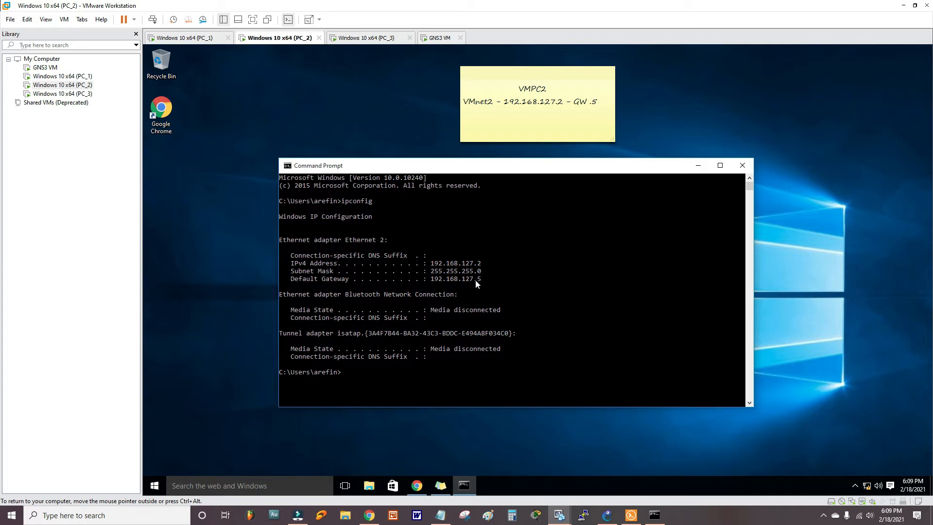
- Launch ncpa.cpl to bring up PC_2's Network Connections list
key(super)
text(ncpa.cpl)
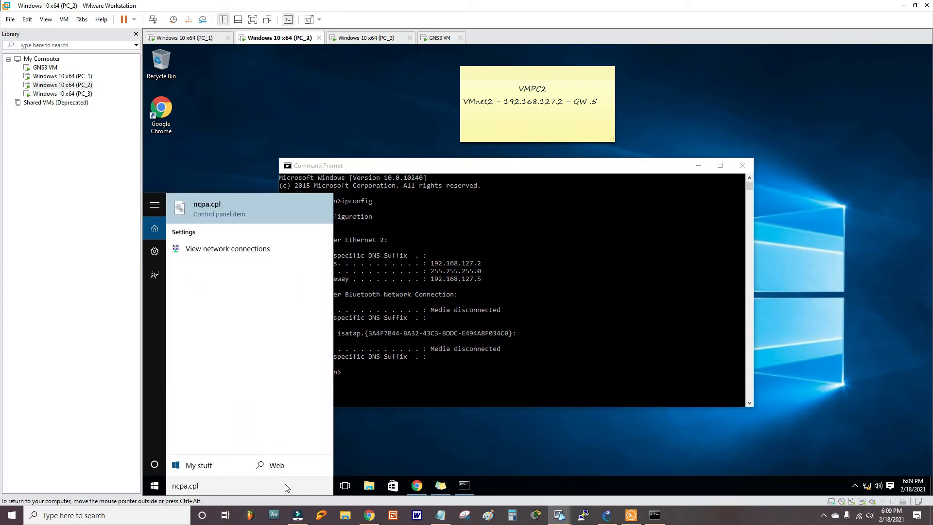
key(Return)
- Review the Internet Protocol Version 4 (TCP/IPv4) properties of PC_2's Ethernet 2 adapter, then go back to GNS3
double_click(498, 239)
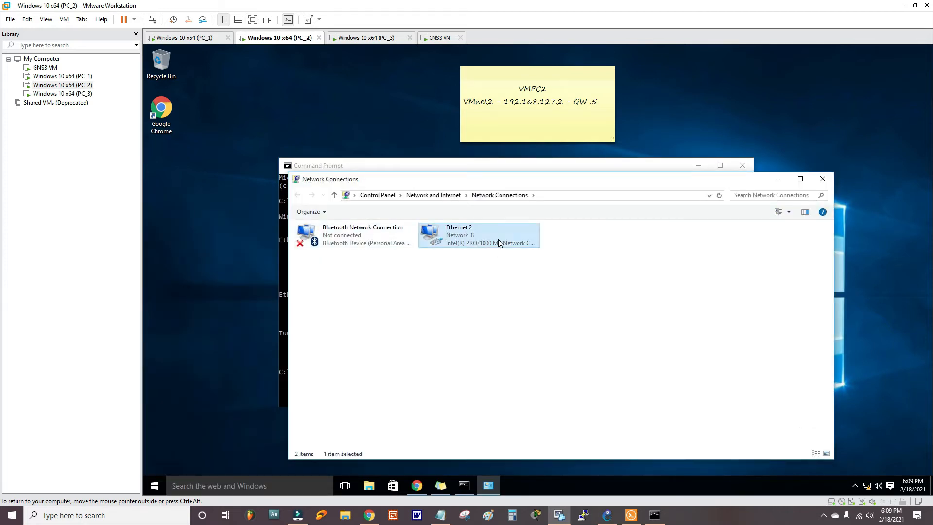
drag(511, 171, 548, 174)
click(608, 345)
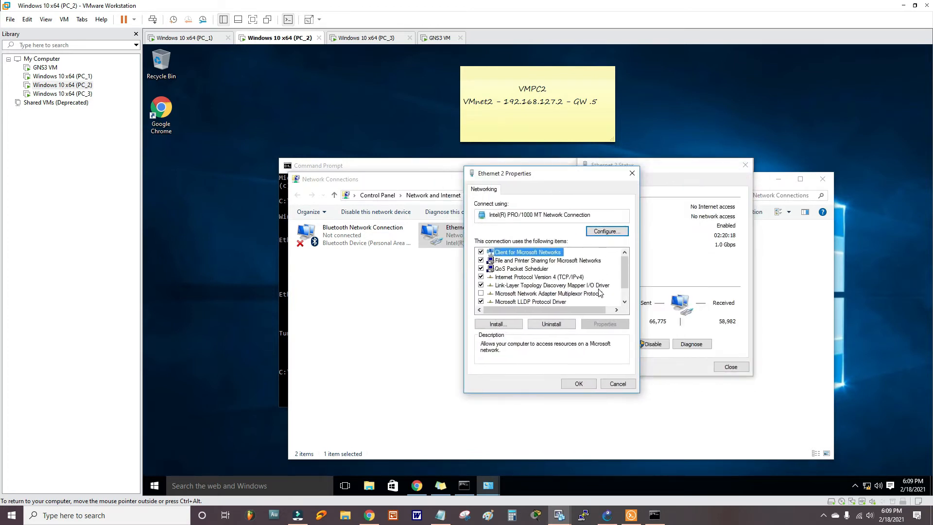
click(577, 278)
click(605, 324)
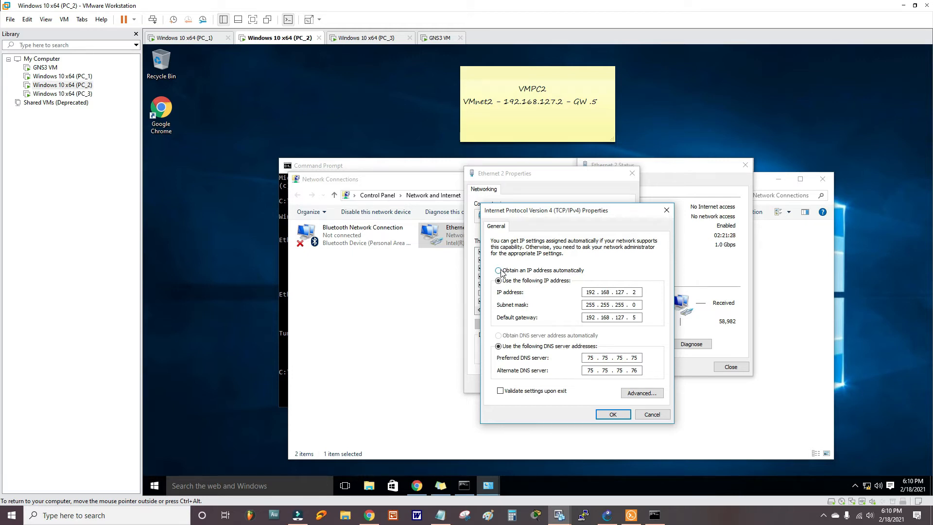
click(606, 515)
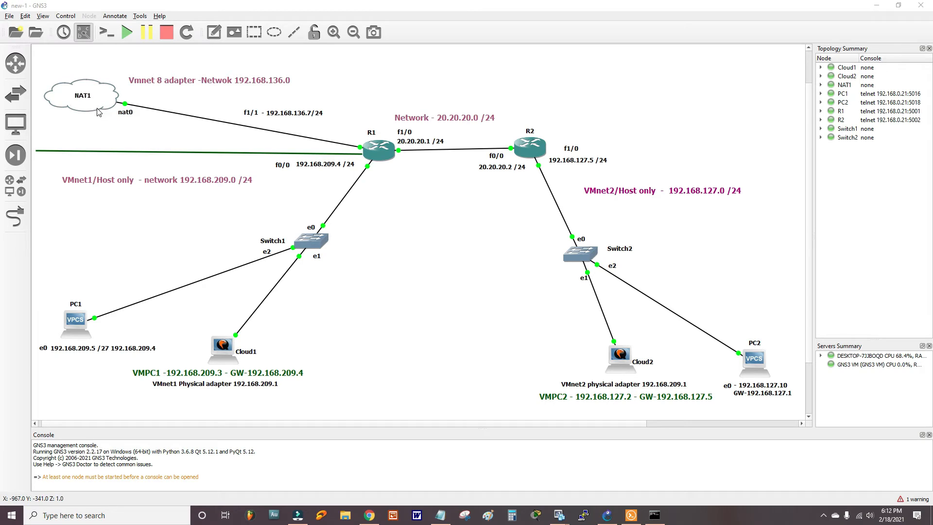
- In R1's console, list interfaces and give FastEthernet0/0 192.168.209.4/24 with no shut
double_click(384, 151)
click(348, 346)
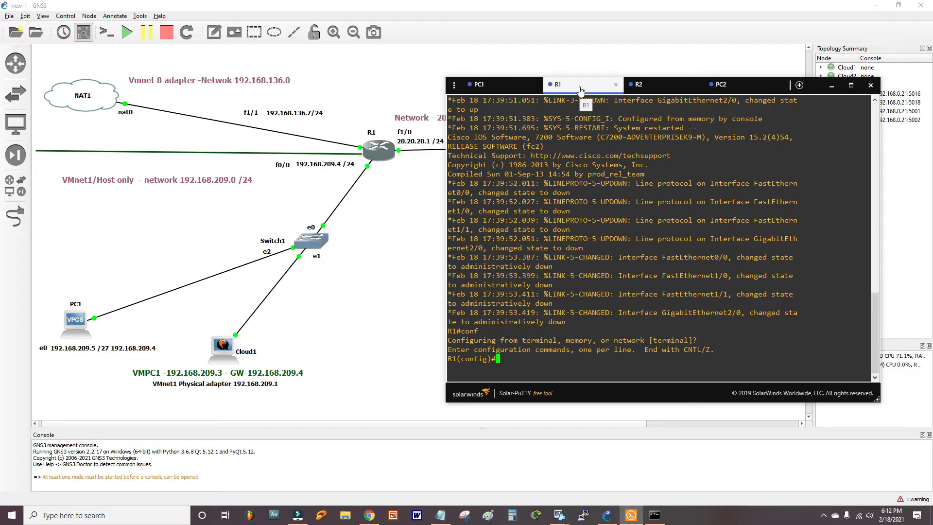
text(do sh ip int br)
key(Return)
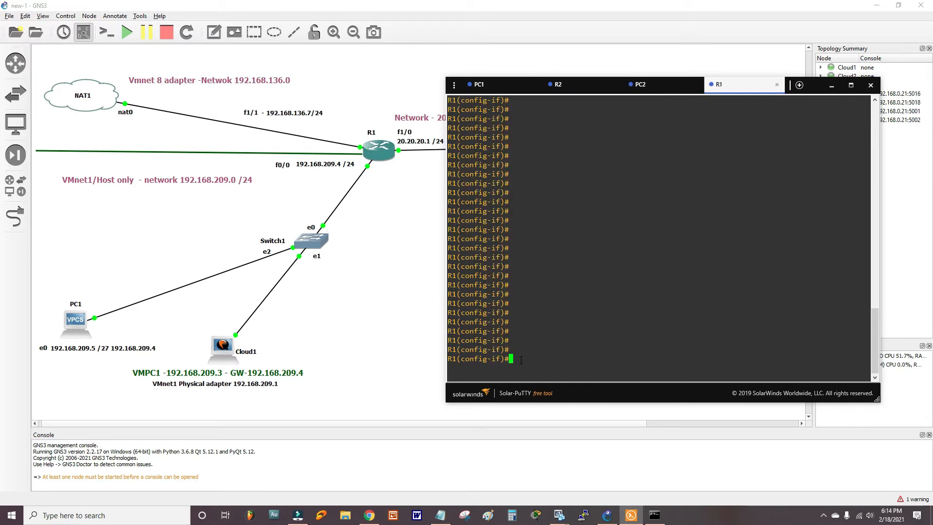
text(int fa0/0)
key(Return)
text(ip add 192.168.209.4 255.255.255.0)
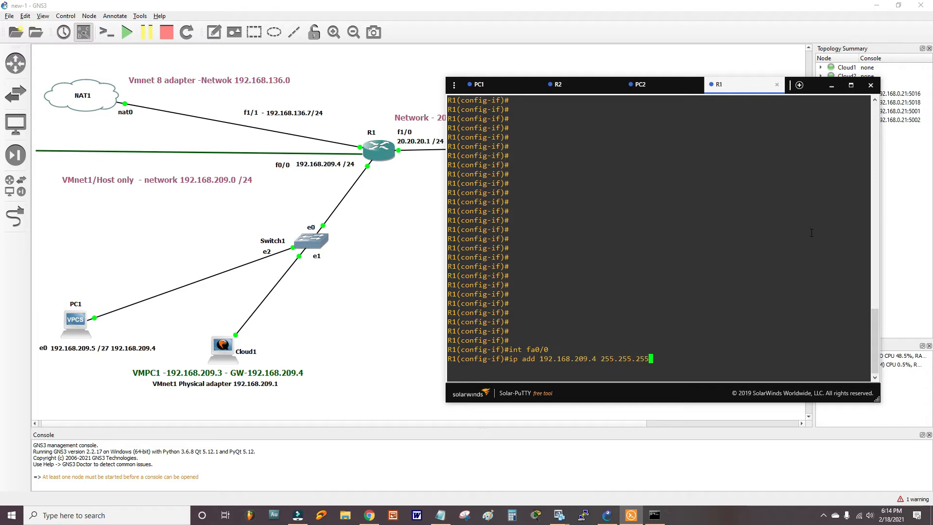
key(Return)
text(no shut)
key(Return)
- Set R1's FastEthernet1/0 to 20.20.20.1/24, enable it, and verify with do sho ip int br
text(int fa1/0)
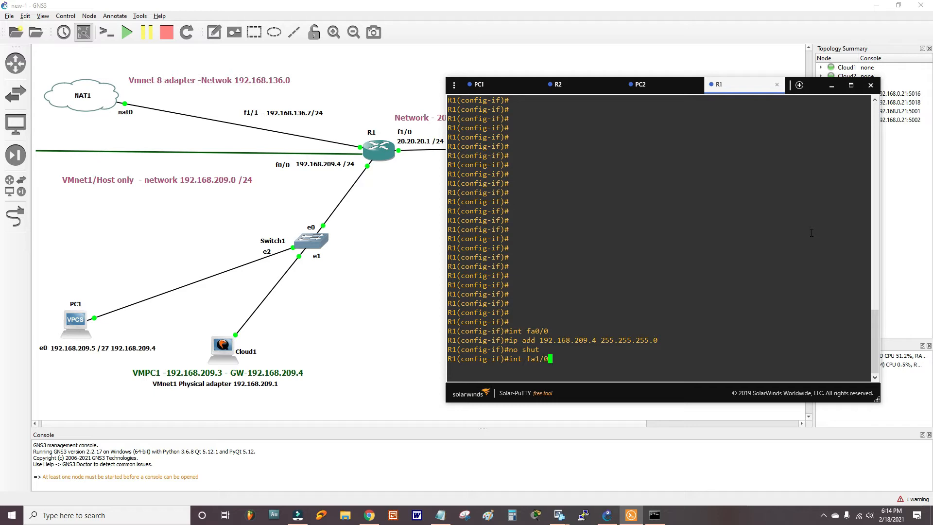
key(Return)
text(ip ad)
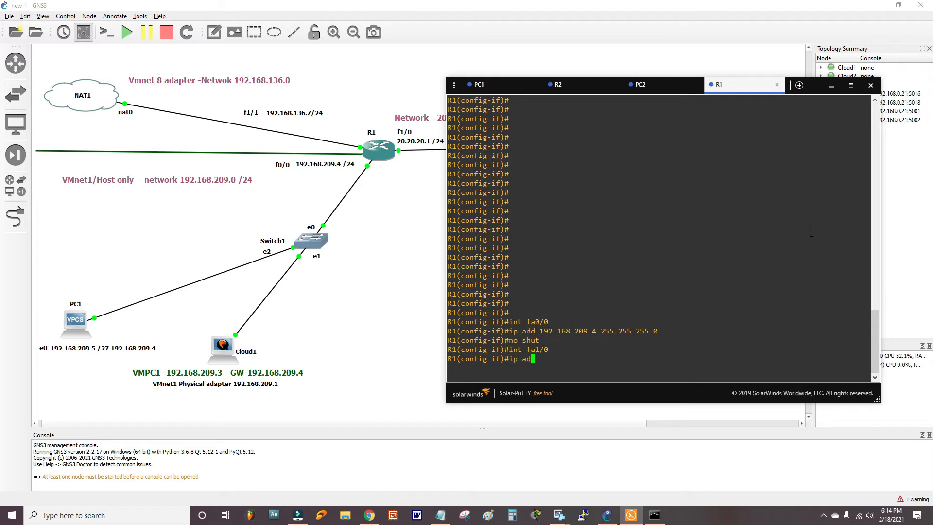
text(d 20.20.20.1 255.255.255.0)
key(Return)
text(no shu)
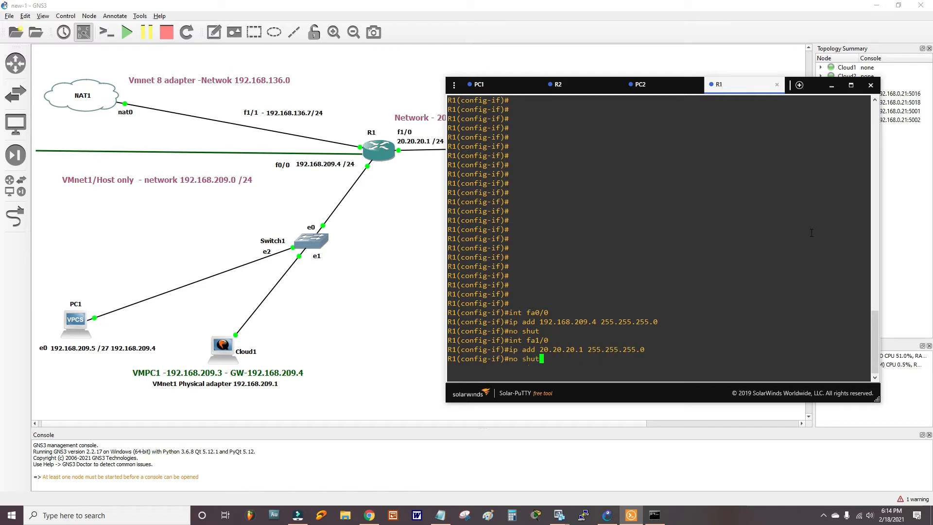
text(t)
key(Return)
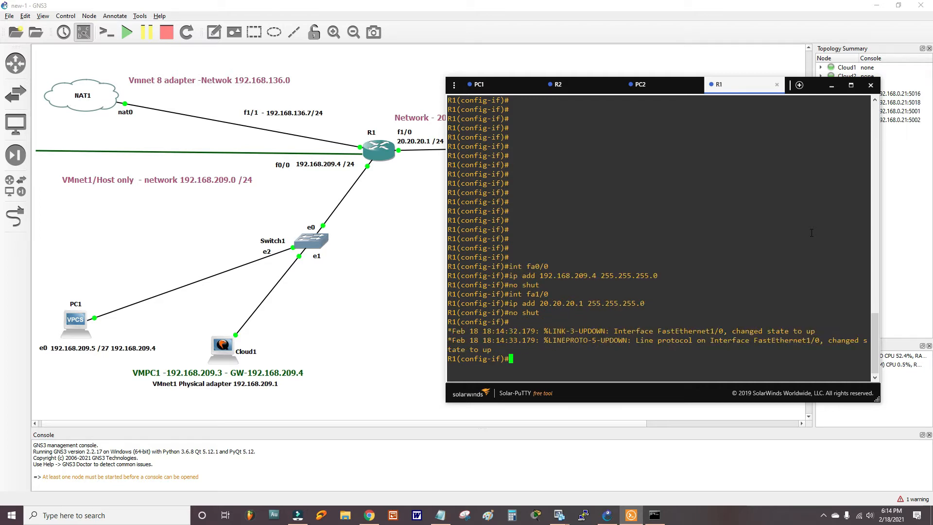
text(do sho ip int br)
key(Return)
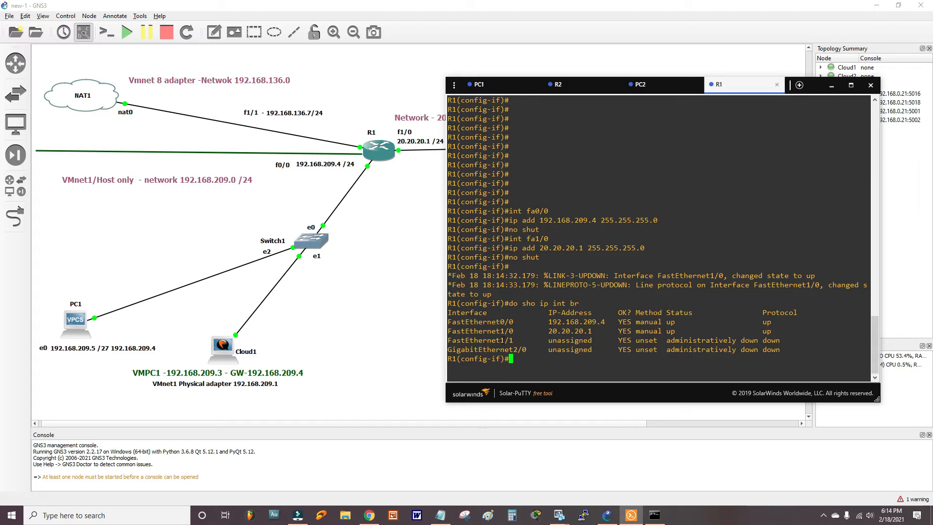
drag(731, 88, 677, 171)
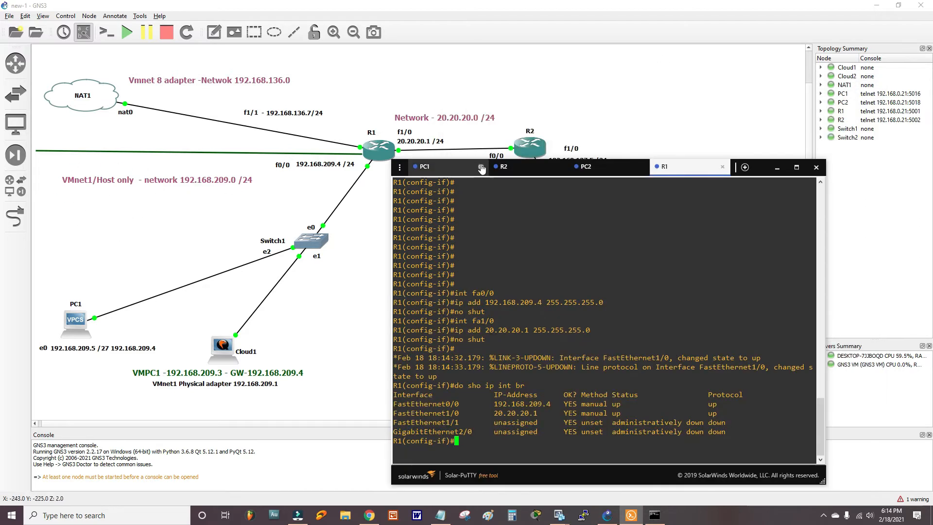
- Move the R1 console out of the way and bring up the Windows search panel
drag(589, 474, 602, 422)
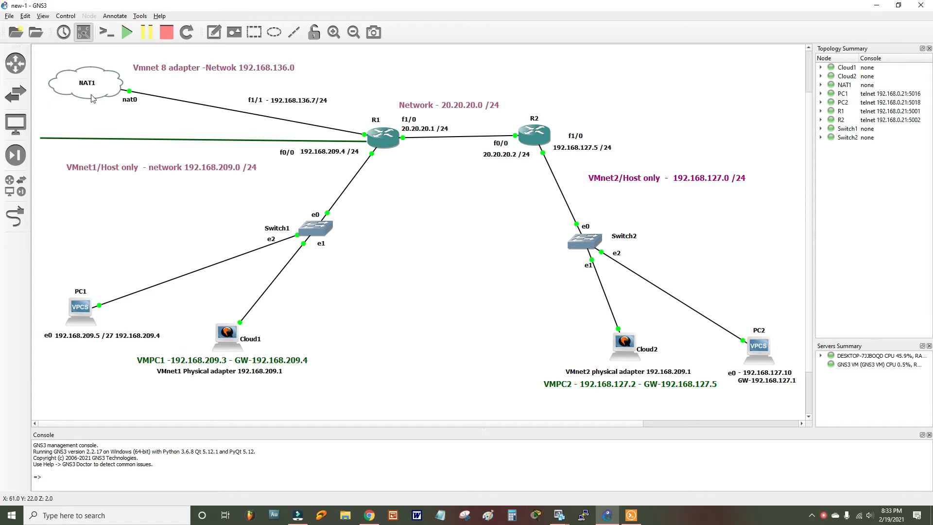
click(16, 185)
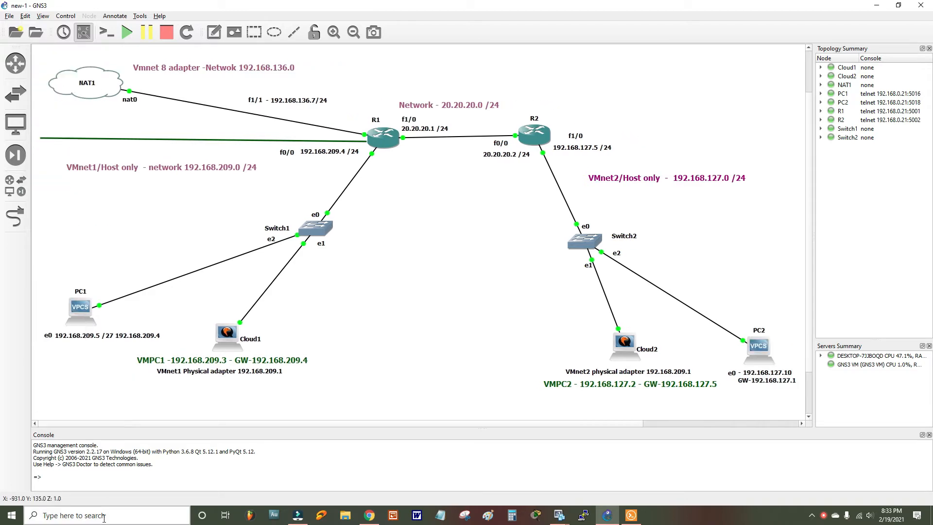
click(104, 516)
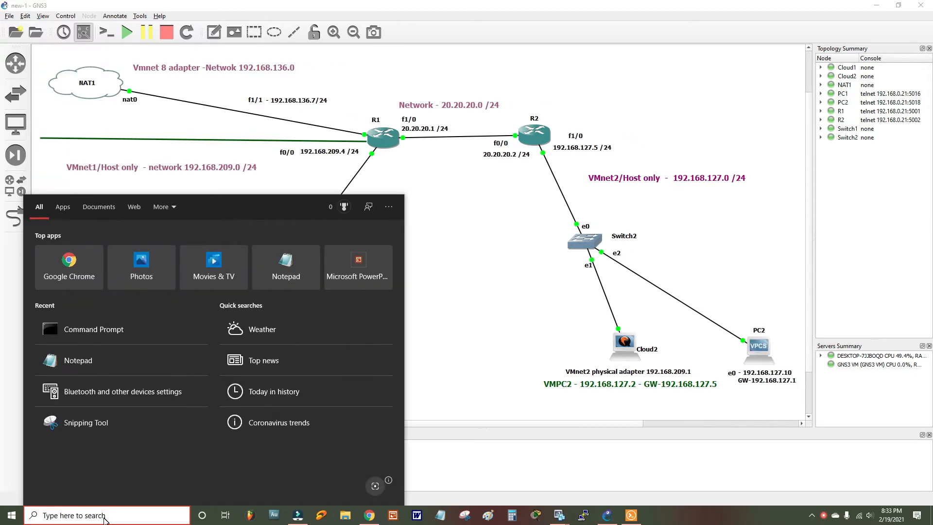
- Use ncpa.cpl to view VMnet8's details (192.168.136.1, 255.255.255.0), then bring up R1's menu in GNS3
text(ncpa.cpl)
key(Return)
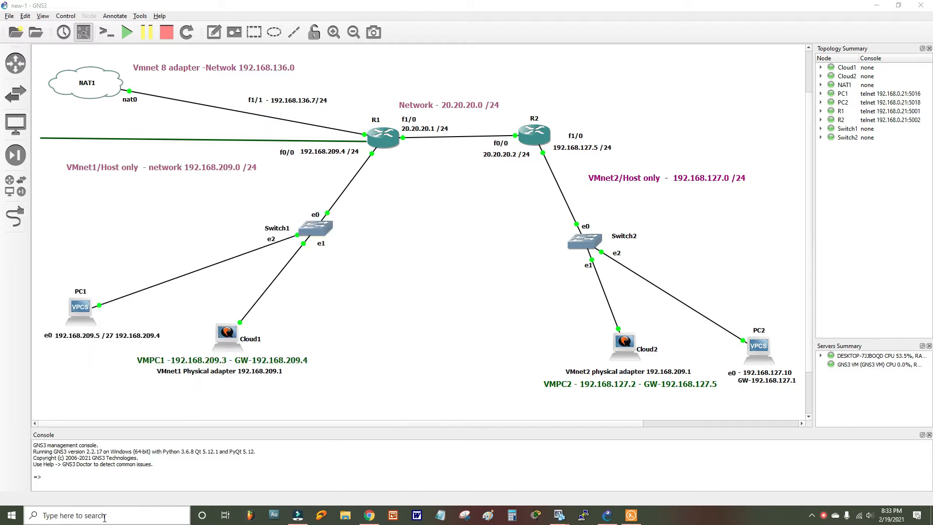
double_click(265, 286)
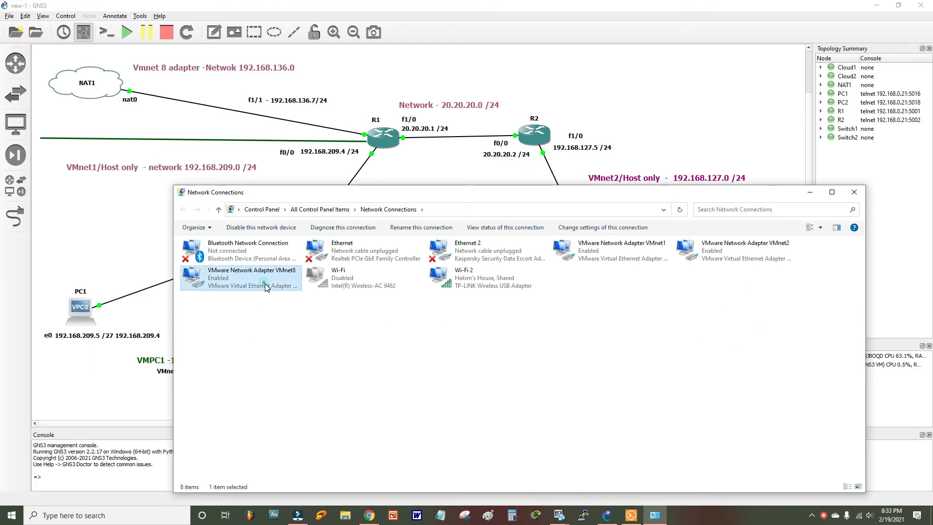
click(414, 254)
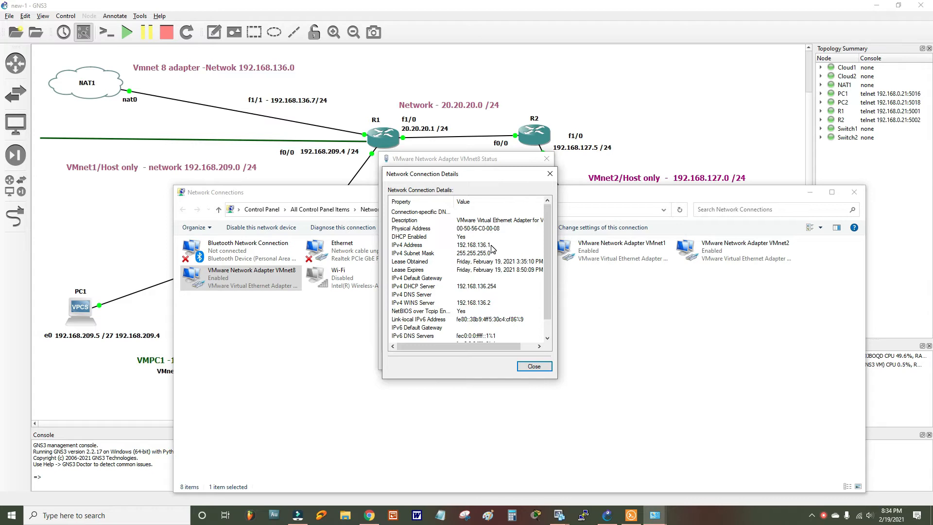
click(607, 515)
right_click(371, 131)
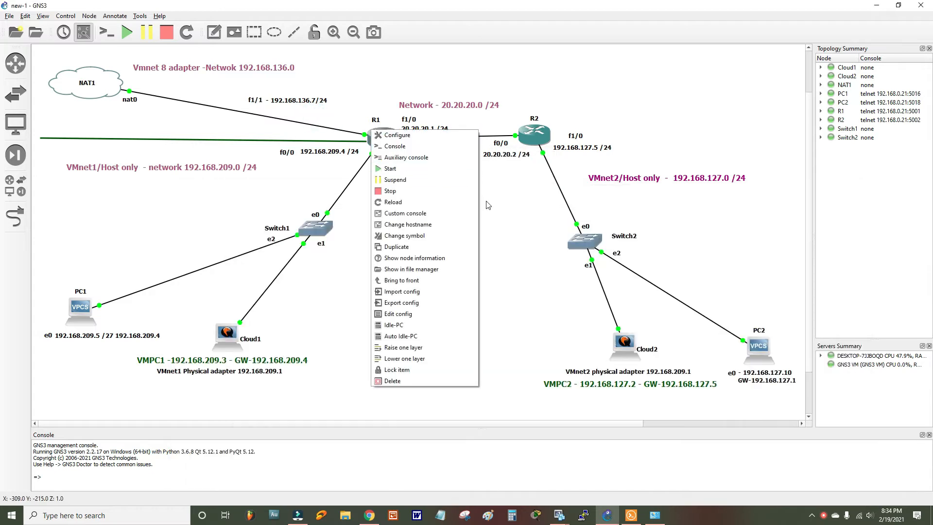
- Configure R1's FastEthernet1/1 with ip add dhcp and no shut, confirming it gets 192.168.136.7
click(403, 146)
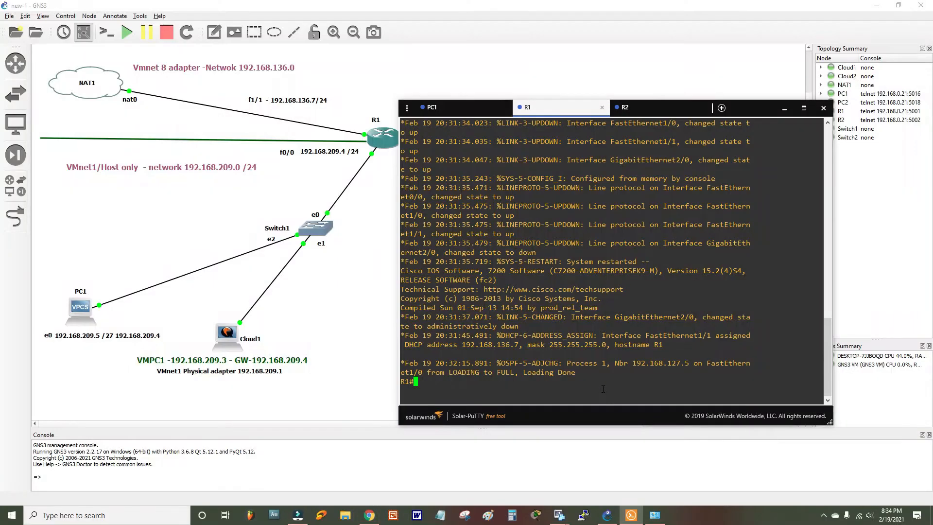
text(conf)
key(Tab)
key(Return)
key(Return)
text(i)
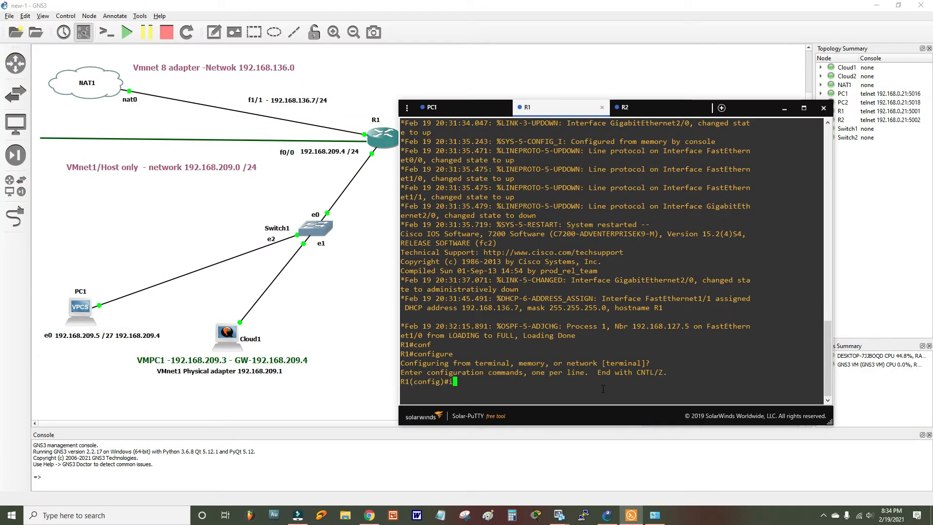
text(nt fa1/1)
key(Return)
text(ip)
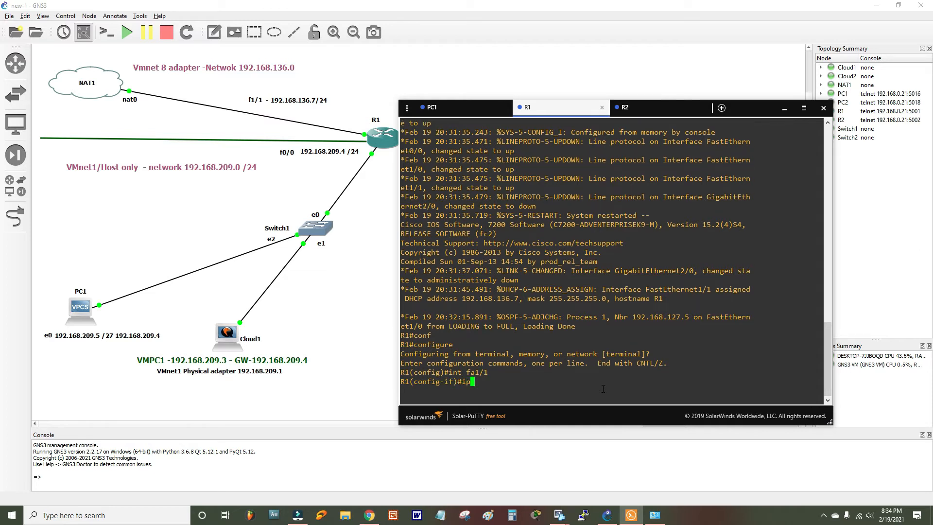
text( add dhcp)
key(Return)
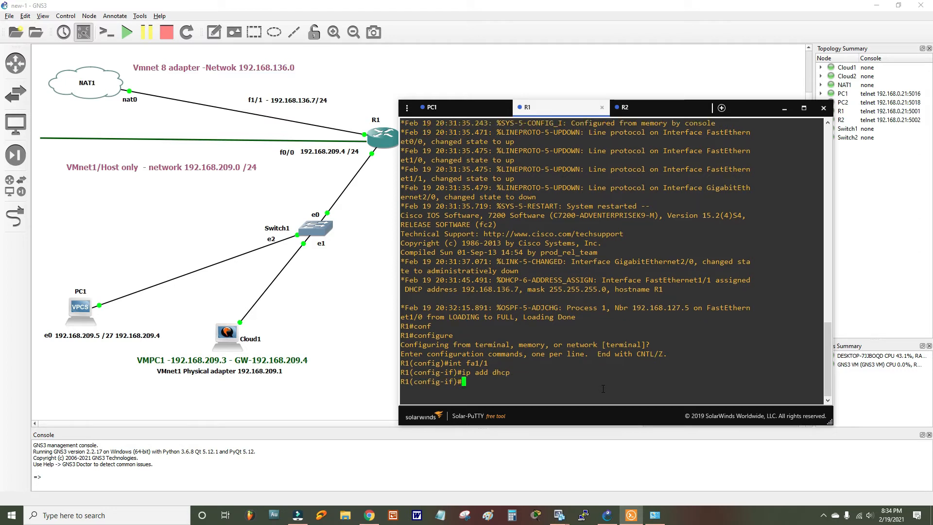
text(no shut)
key(Return)
text(d)
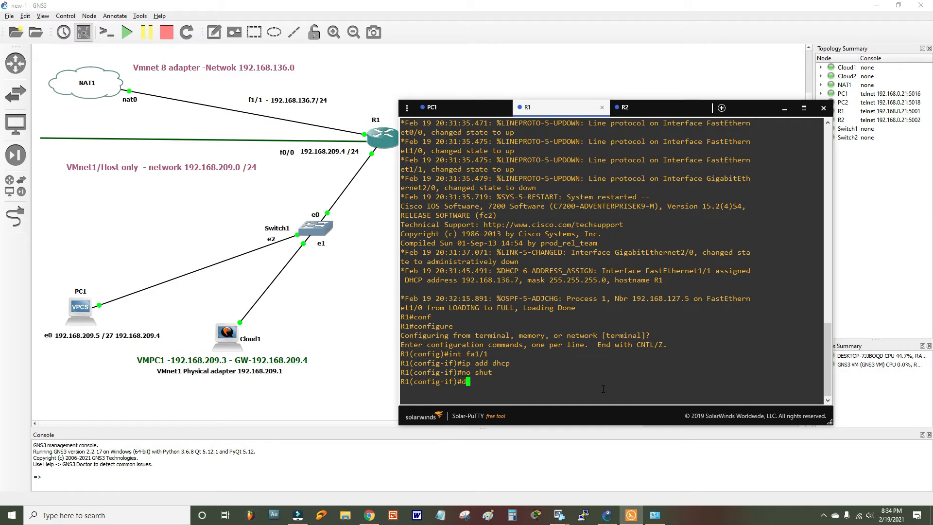
text(o sho ip int br)
key(Return)
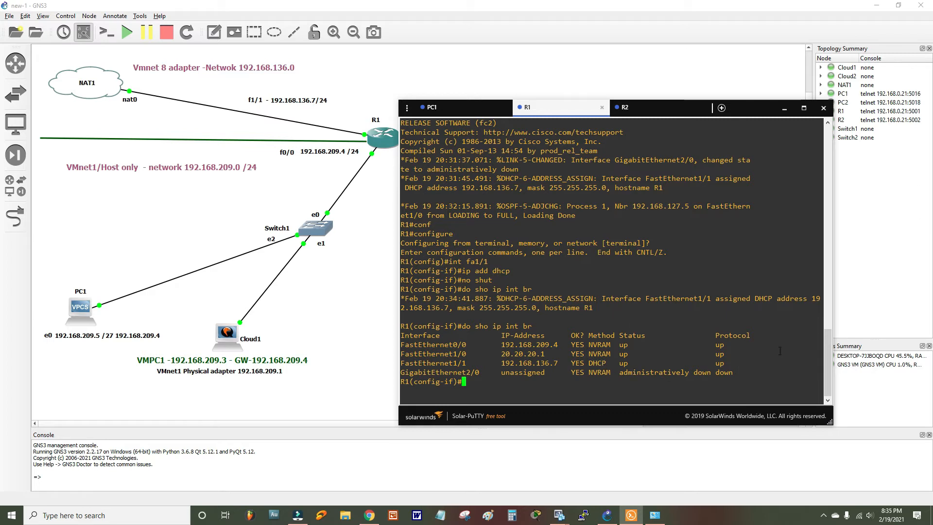
- Minimize the R1 console and briefly check VMware Workstation before returning to GNS3
click(784, 108)
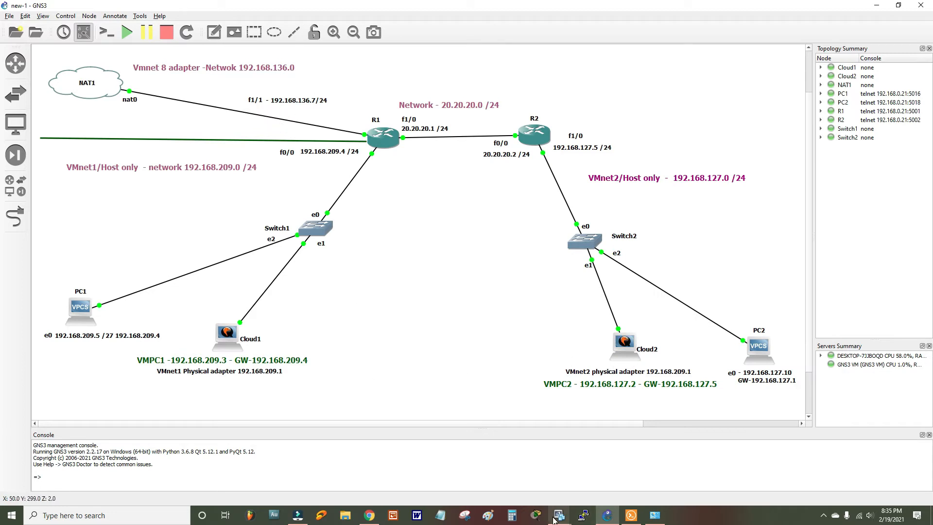
mouse_move(559, 515)
click(625, 450)
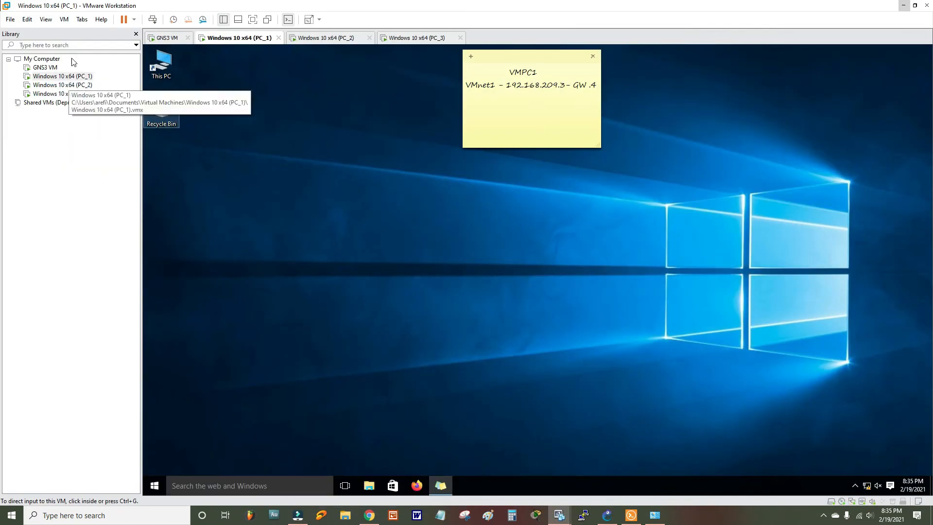
click(903, 5)
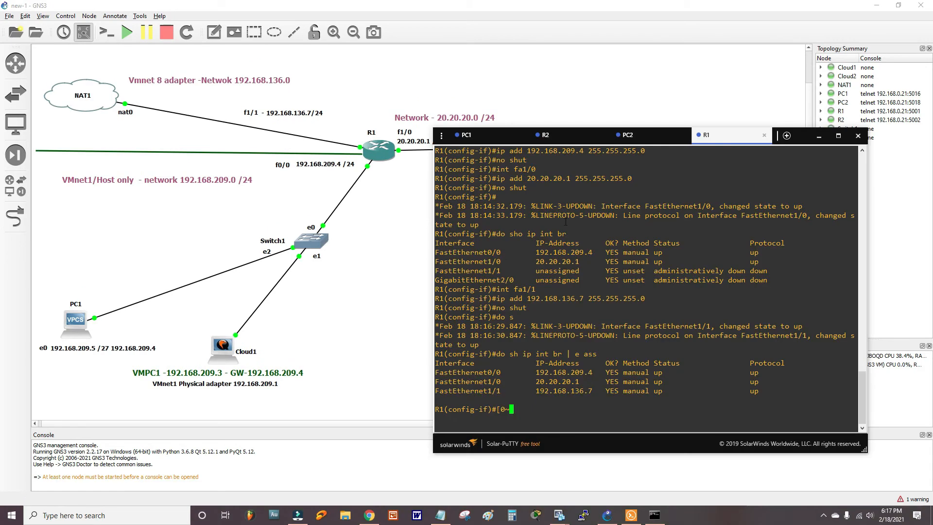
- Enter configuration mode on R2 and list its current interface states
click(546, 135)
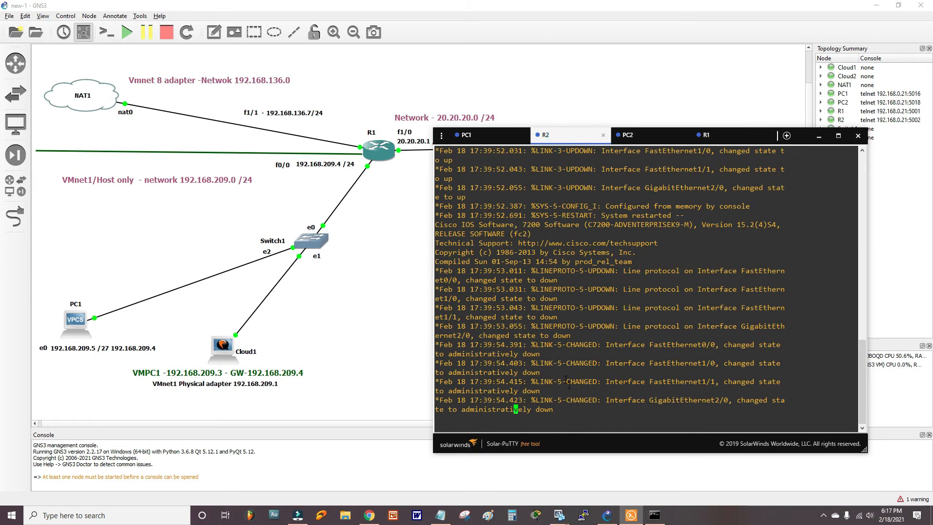
key(Return)
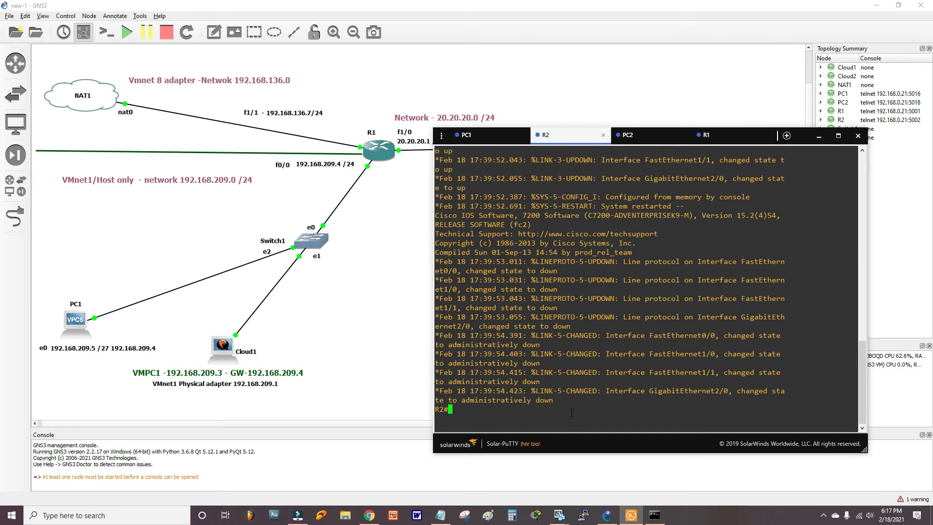
text(conf)
key(Return)
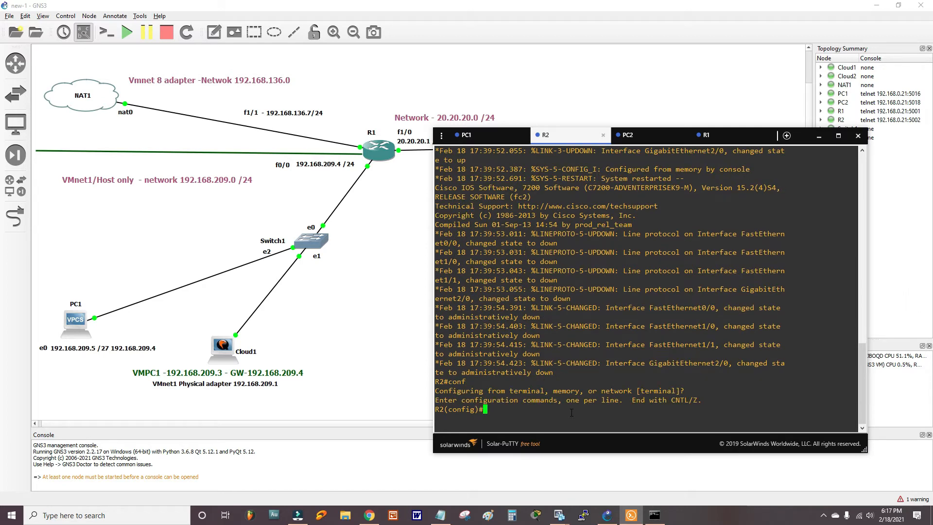
text(do sh ip int br)
key(Return)
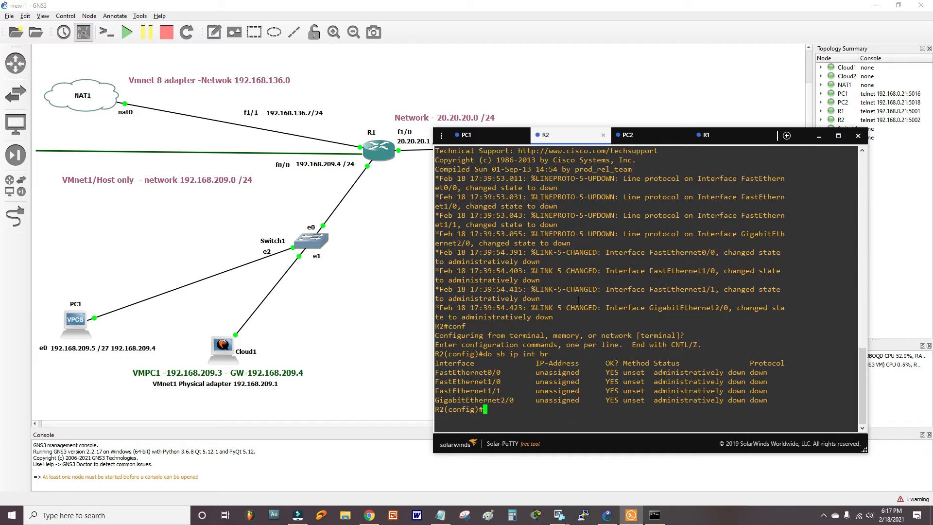
drag(583, 132, 474, 180)
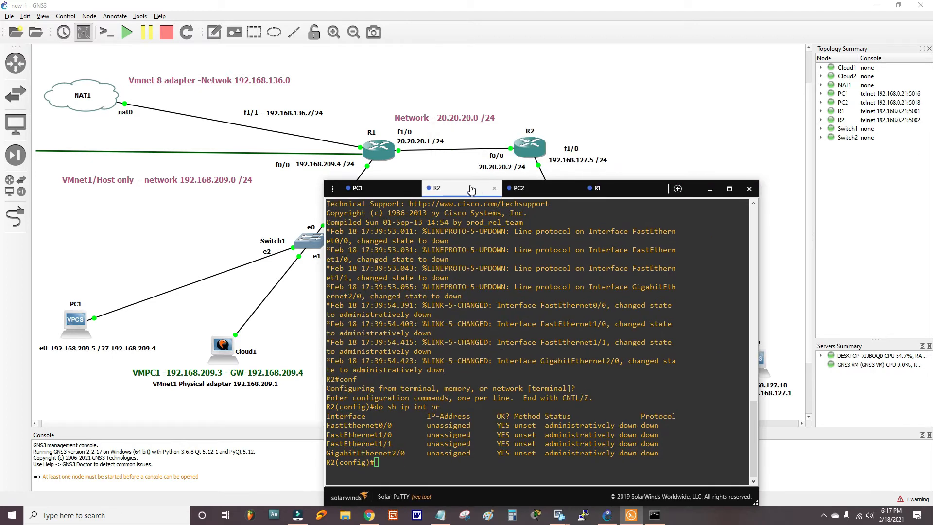
- Give R2's FastEthernet0/0 address 20.20.20.2/24 and bring it up
text(int fa)
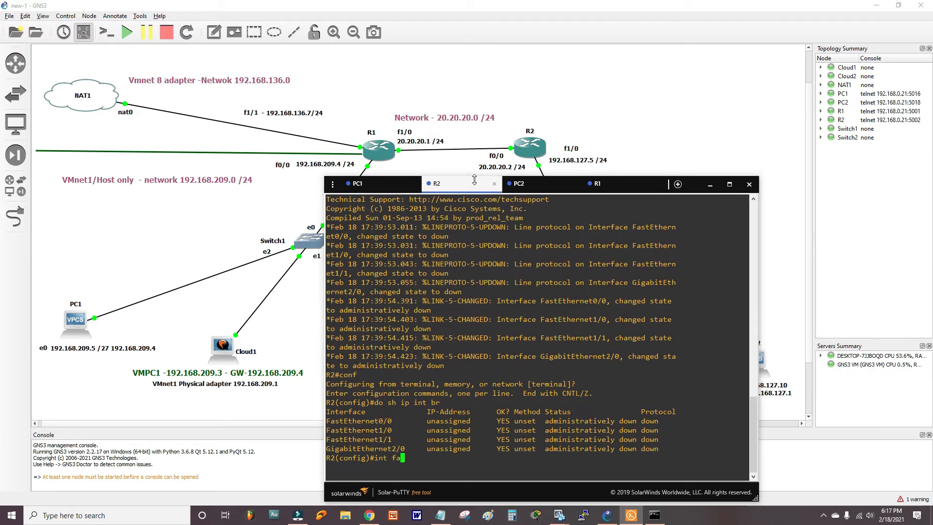
text(0/0)
key(Return)
text(i)
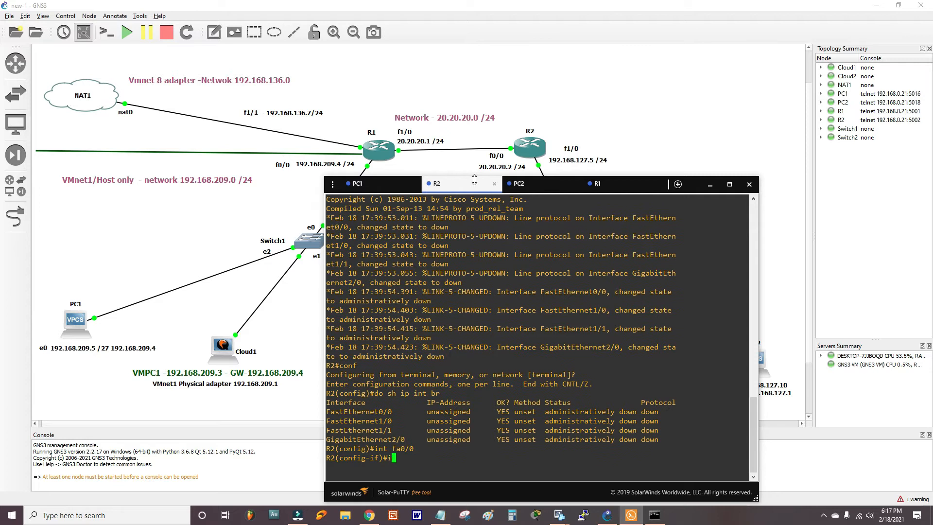
text(p addd)
key(BackSpace)
key(BackSpace)
text(20.20.20.2 255.255.255.0)
key(Return)
text(no shut)
key(Return)
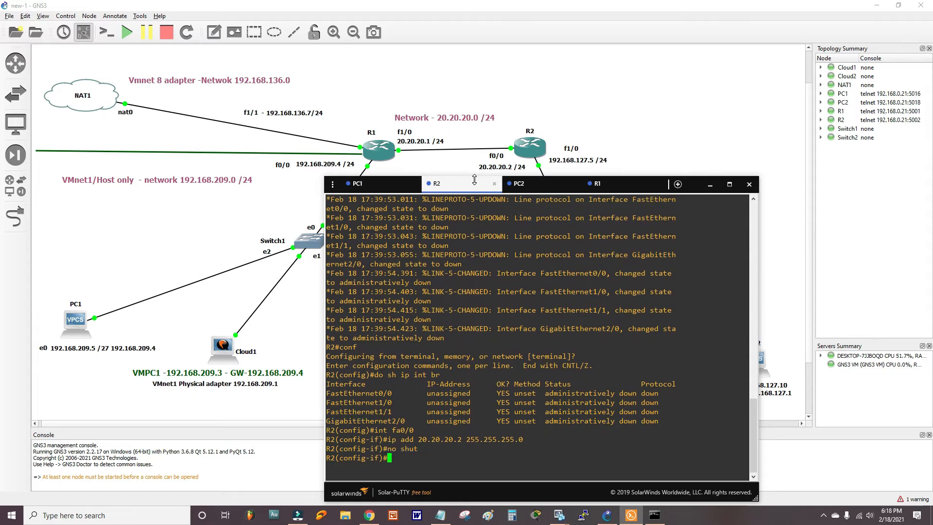
- Give R2's FastEthernet1/0 192.168.127.5/24, bring it up, and verify both interfaces are up/up
text(int fa1/0)
key(Return)
drag(471, 185, 474, 198)
text(ip add )
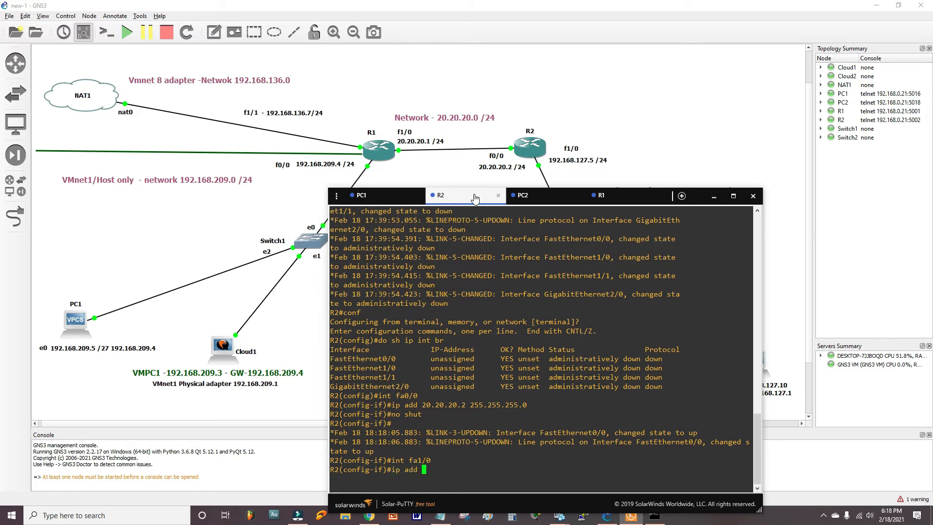
text(192.168.)
text(127.5 255.255.255.0)
key(Return)
text(no shut)
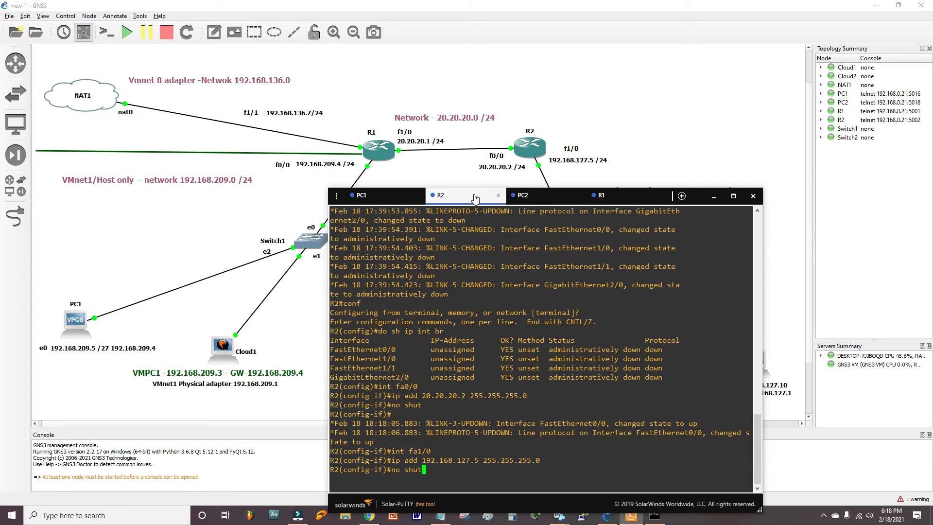
key(Return)
text(do sho )
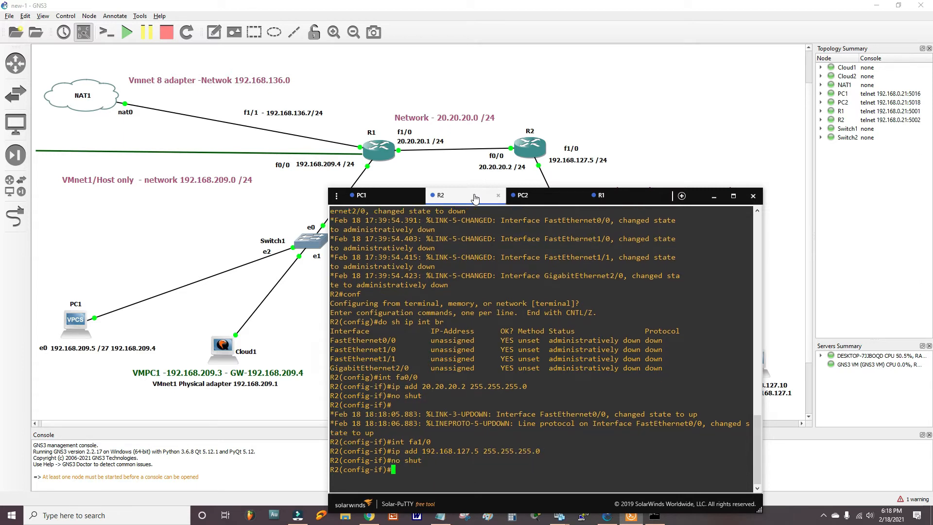
text(ip int br)
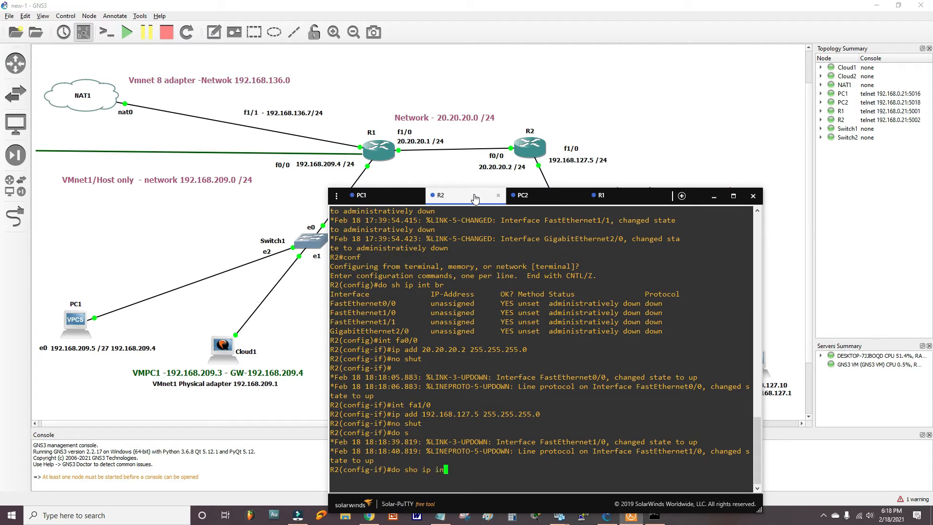
key(Return)
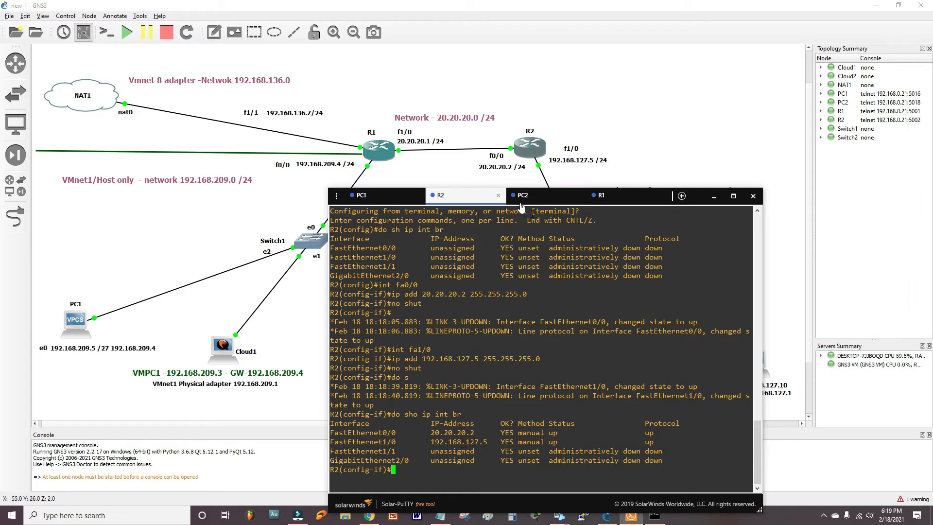
drag(521, 204, 542, 145)
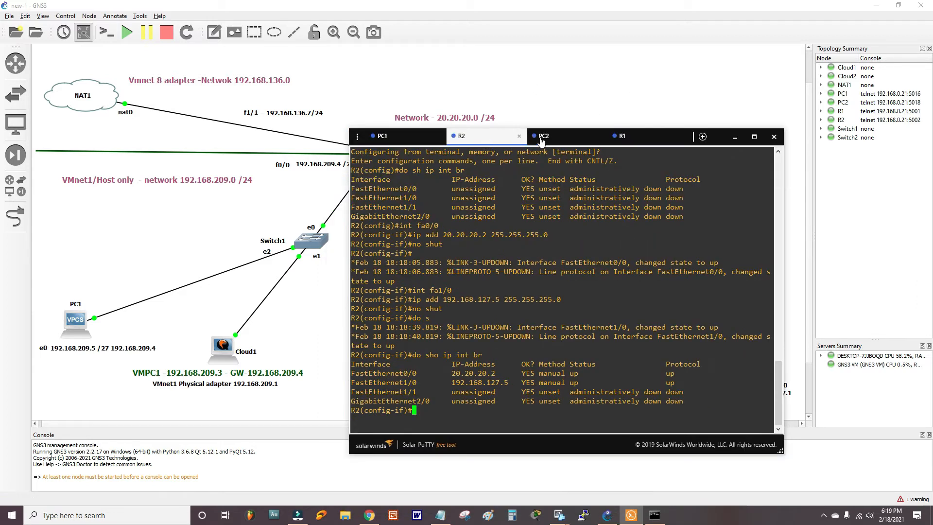
- Open PC1's VPCS console and display its current IP settings
double_click(76, 327)
text(sho ip)
key(Return)
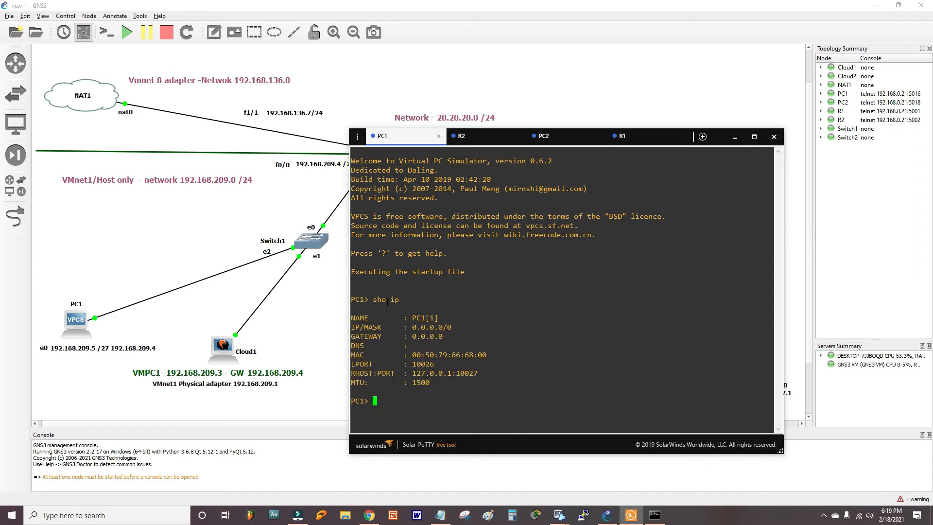
drag(409, 140, 324, 117)
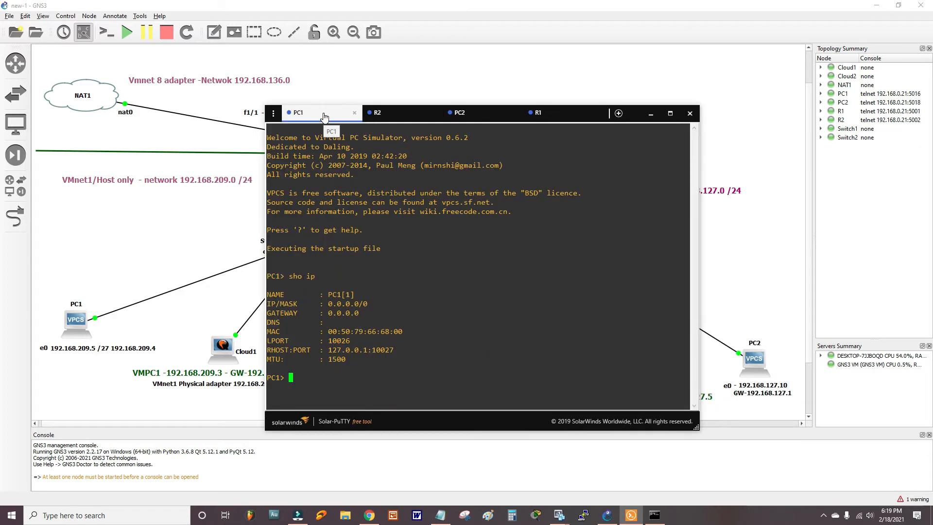
- Set PC1 to 192.168.209.5/24 with gateway 192.168.209.4, correcting the rejected command
text(ip add 192.168)
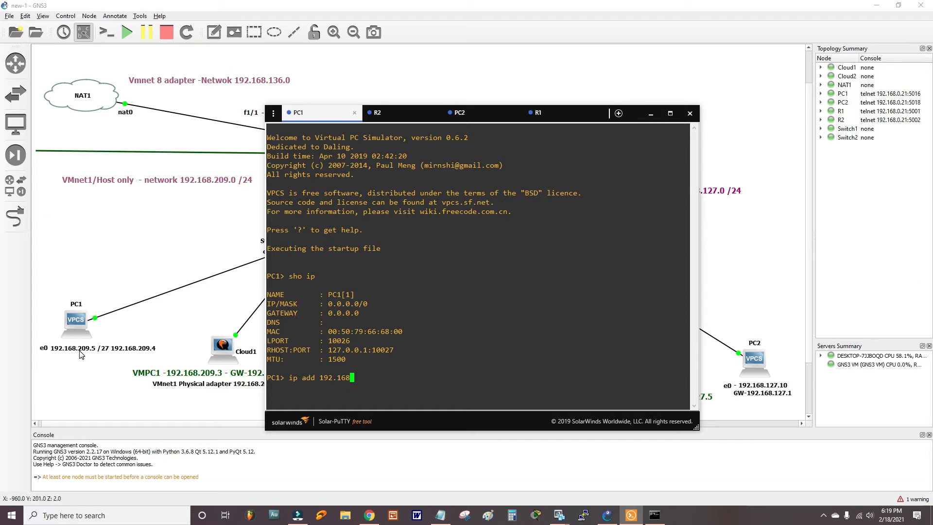
text(.29)
key(BackSpace)
text(09.5 /24)
drag(333, 117, 470, 104)
text(192)
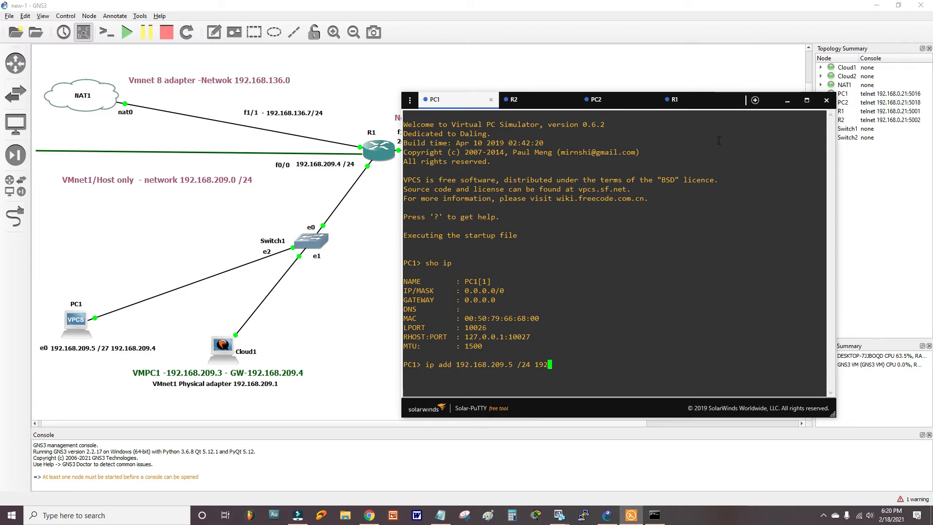
text(.168.209.4)
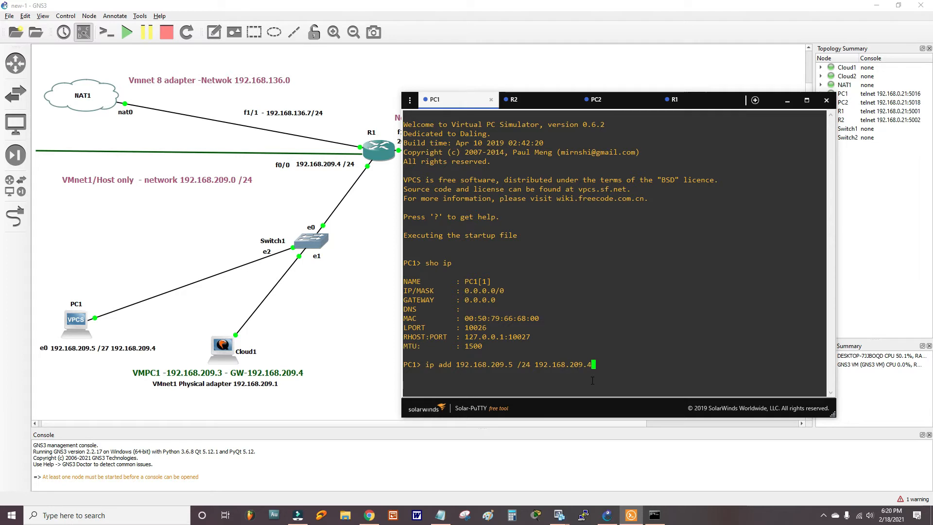
key(Return)
key(Up)
key(Left)
key(Left)
key(Left)
key(Left)
key(Left)
key(Left)
key(Left)
key(Left)
key(Left)
key(Left)
key(Left)
key(Left)
key(Left)
key(Left)
key(Left)
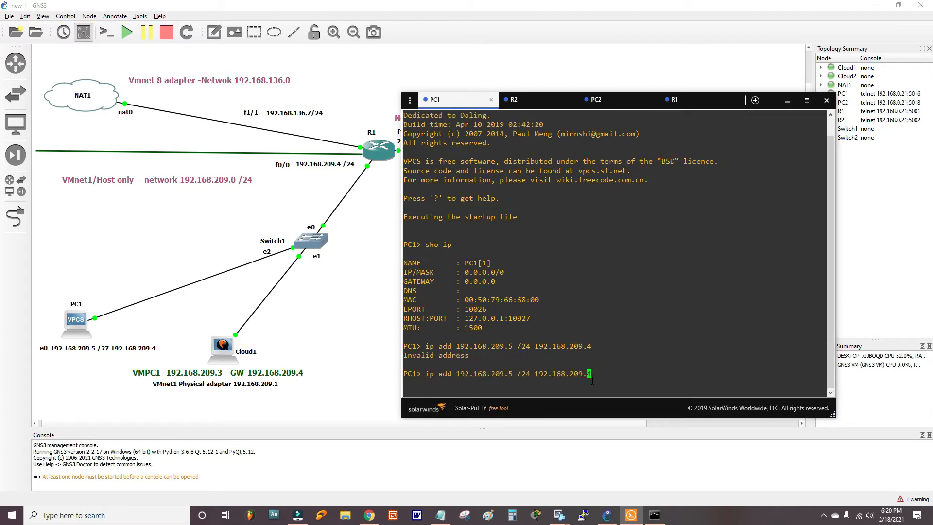
key(Left)
key(Left)
key(Left)
key(Left)
key(Left)
key(Left)
key(Left)
key(Left)
key(Left)
key(Left)
key(Left)
key(Left)
key(Left)
key(Left)
key(Left)
key(Left)
key(BackSpace)
key(BackSpace)
key(BackSpace)
key(BackSpace)
key(BackSpace)
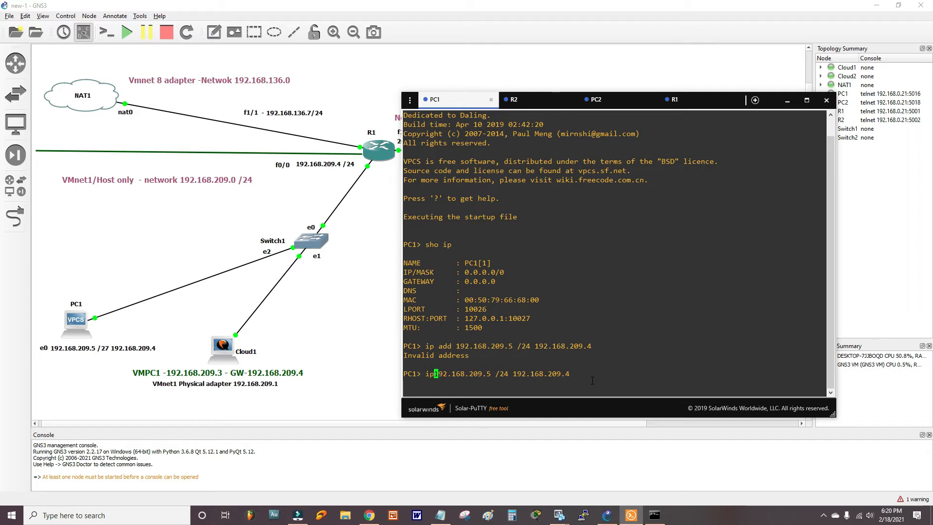
key(Return)
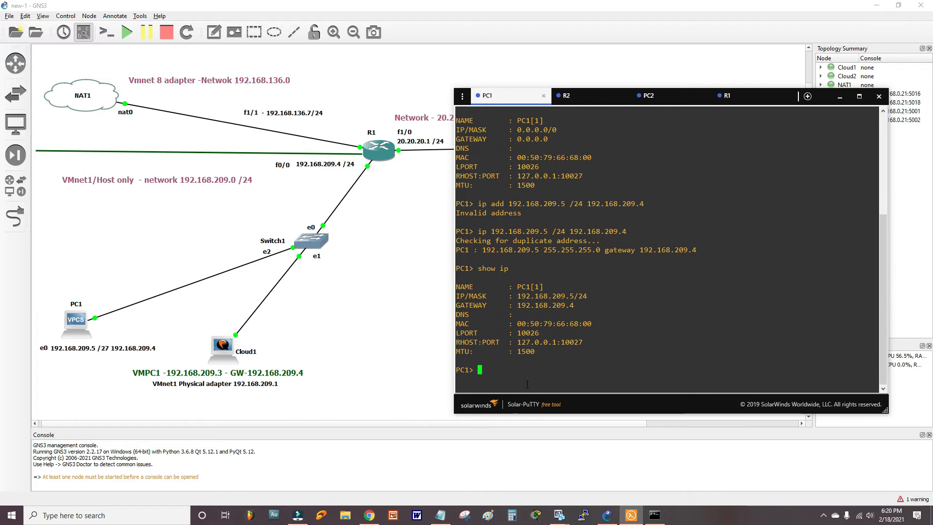
- Ping R1's gateway 192.168.209.4 from PC1 successfully
text(ping 192.168.209.)
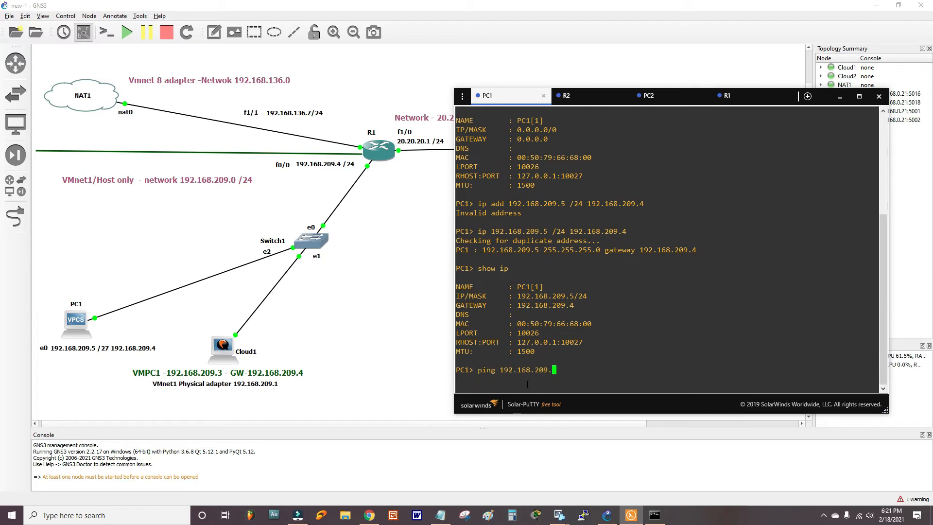
text(4)
key(Return)
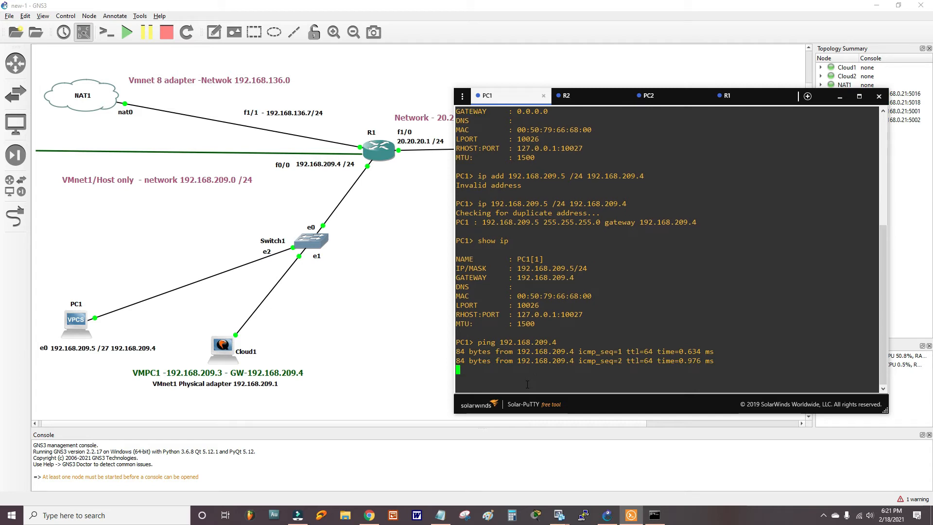
click(667, 104)
- Set PC2 to 192.168.127.10/24 with gateway 192.168.127.5 and ping 192.168.127.5 successfully
drag(673, 93, 302, 153)
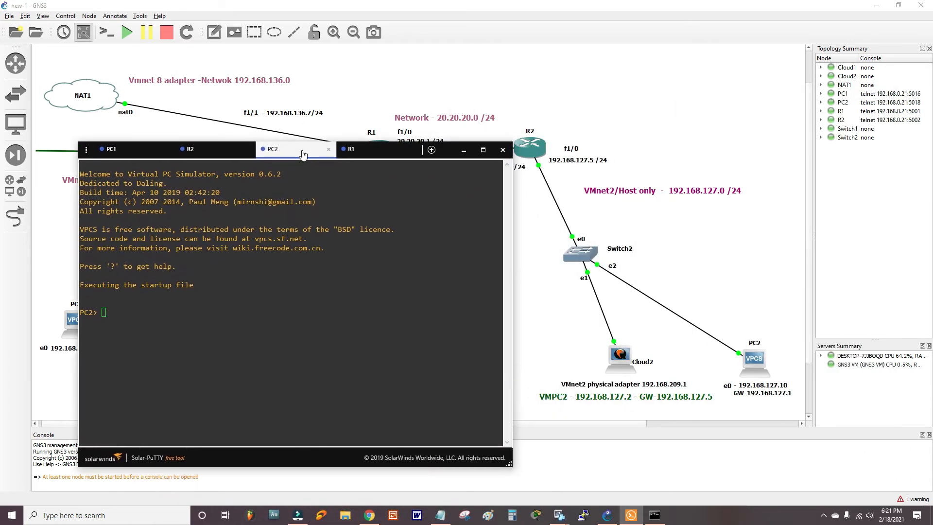
text(ip 192.168.127.)
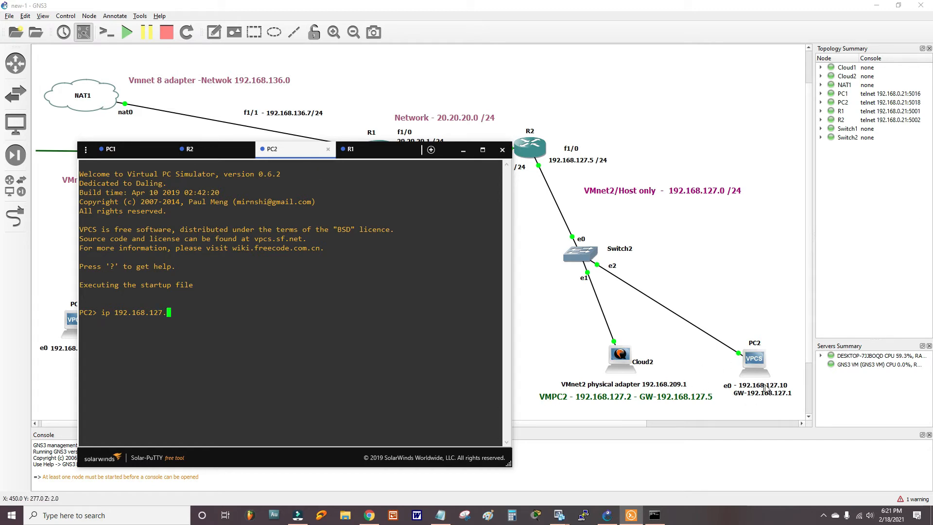
text(10 )
text(/24 )
text(192)
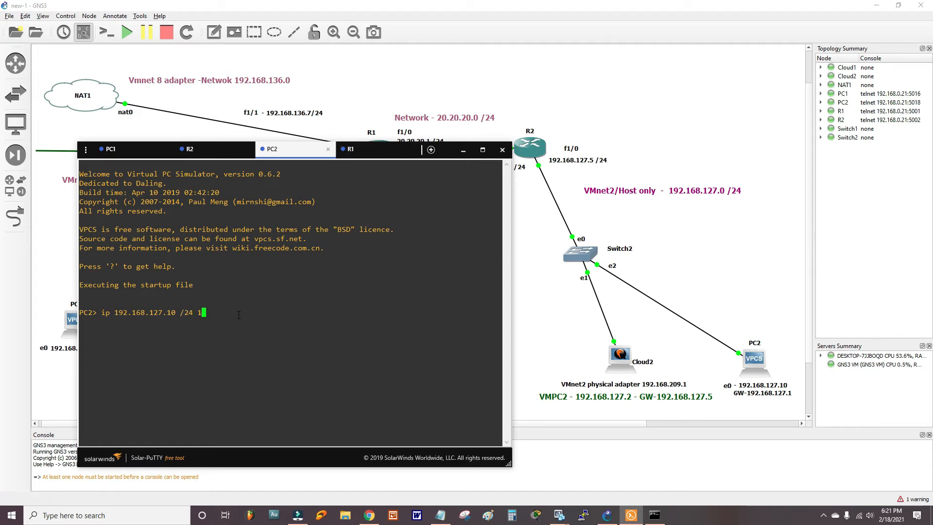
text(.168.127.5)
key(Return)
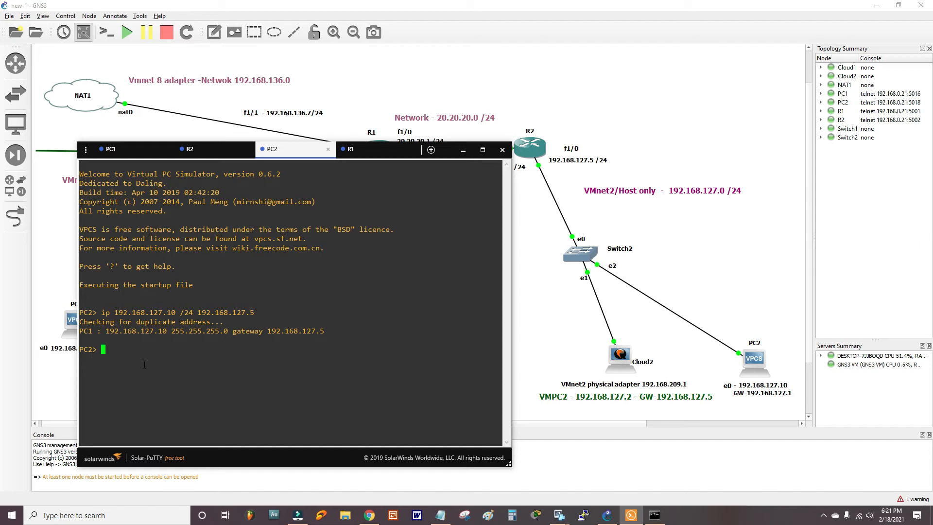
text(ping 192.168.127.5)
key(Return)
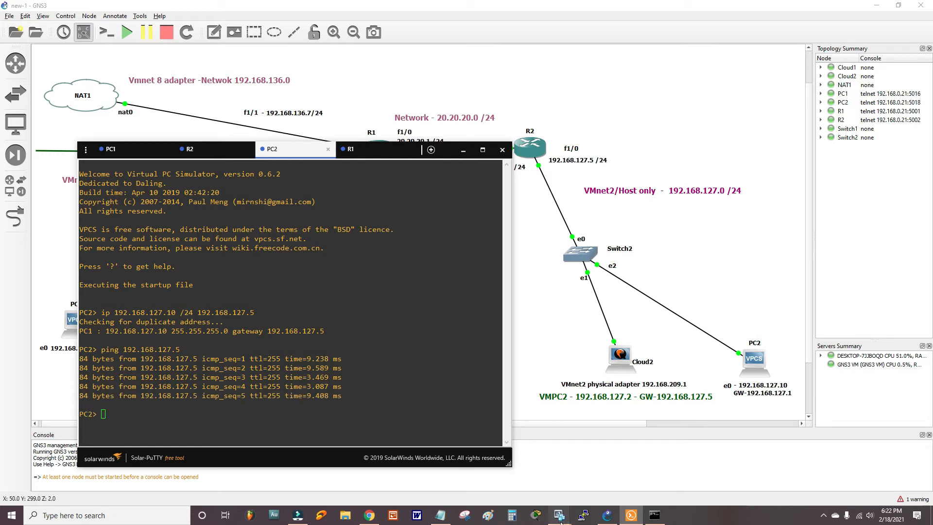
- Switch to the PC_1 VM and type ping 192.168.209.4 in its Command Prompt
mouse_move(560, 519)
click(547, 471)
click(416, 236)
click(808, 126)
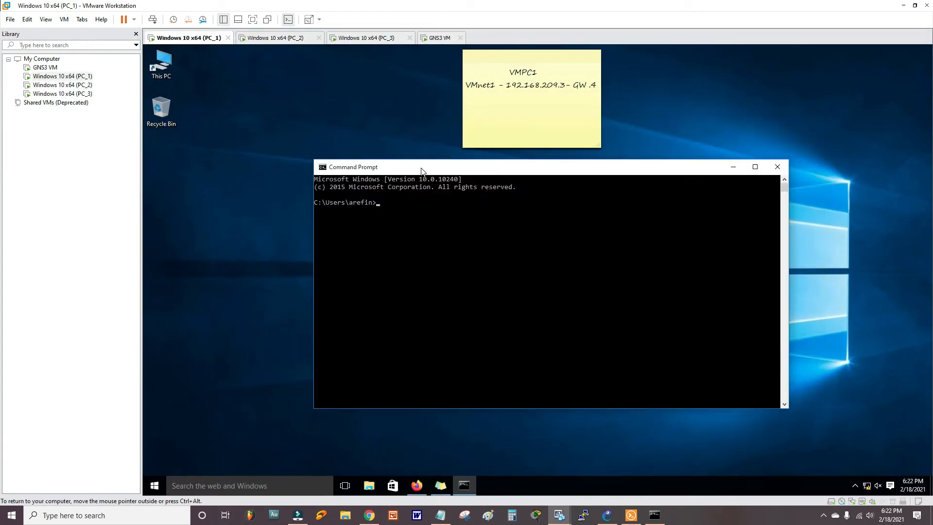
text(ping 192.168.209.4)
- Ping 192.168.209.4 from PC_1 and 192.168.127.5 from PC_2, then return to GNS3
key(Return)
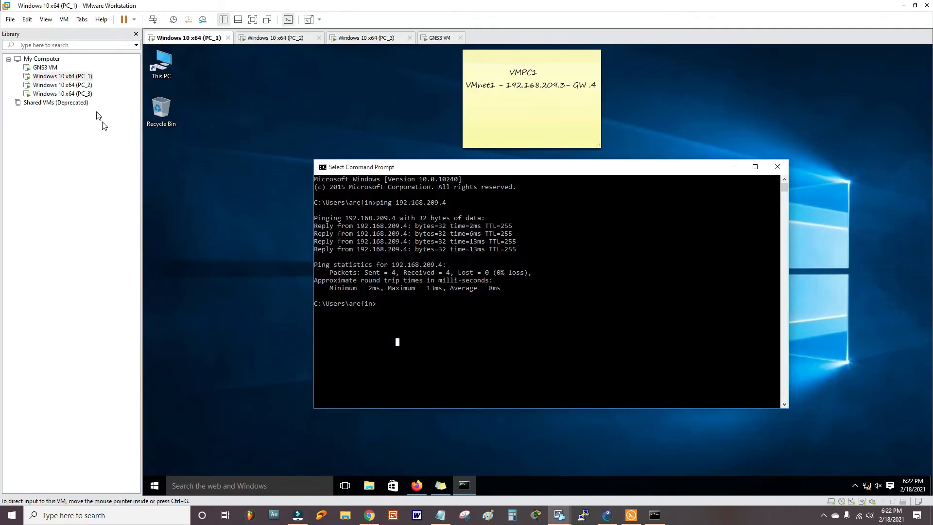
click(85, 86)
double_click(85, 86)
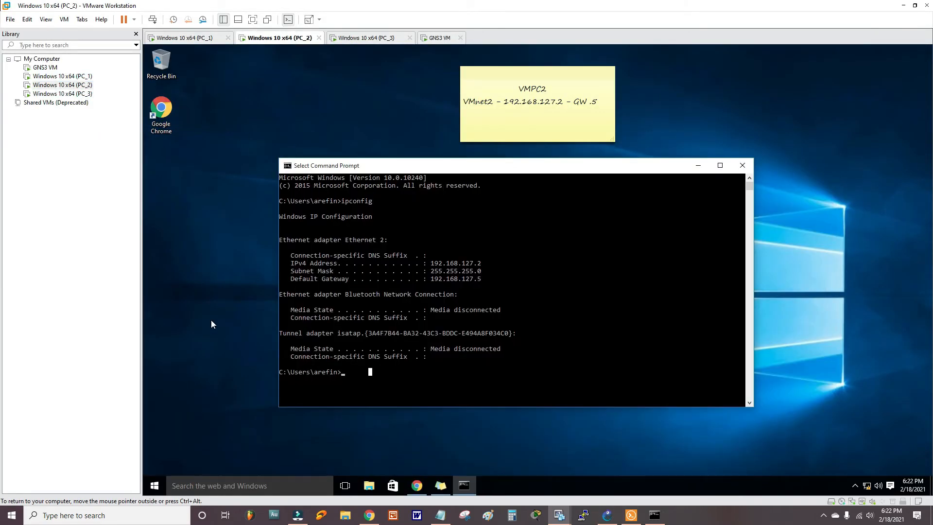
text(ping 192.168.127.5)
key(Return)
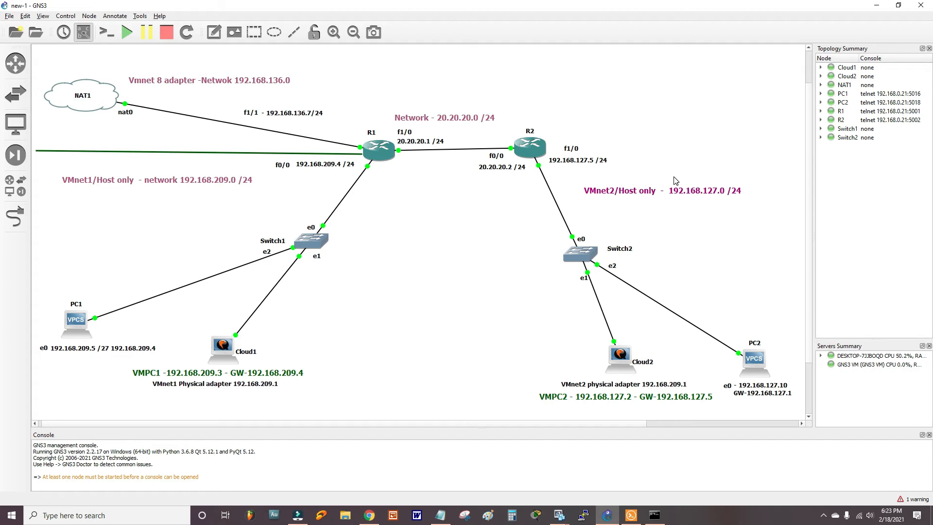
click(631, 514)
- Start OSPF process 1 on R1 and advertise 192.168.209.0 and 192.168.136.0 in area 1
text(route)
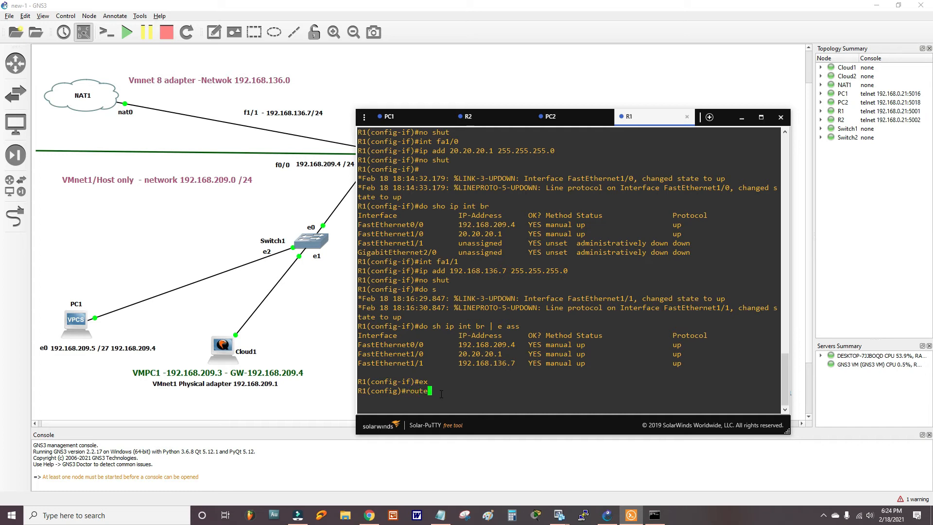
text(r ospf 1)
key(Return)
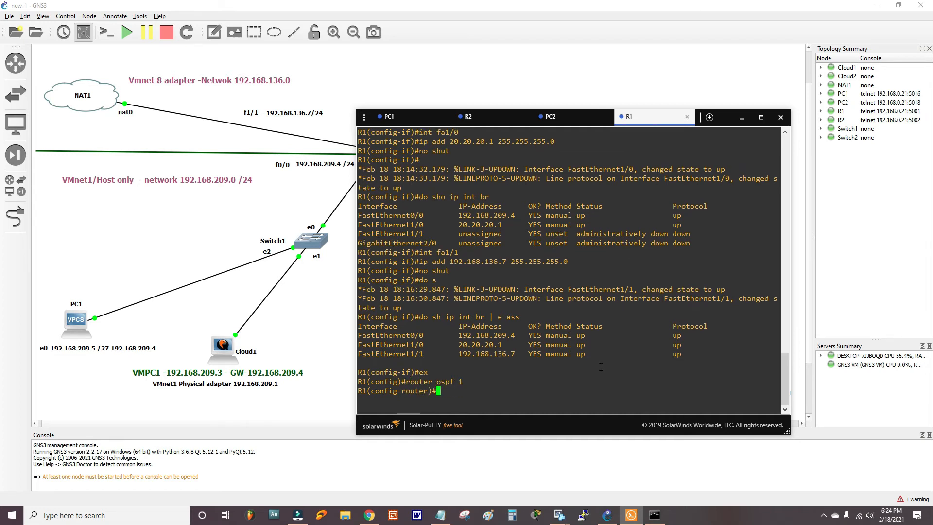
text(network 192.168.209.0)
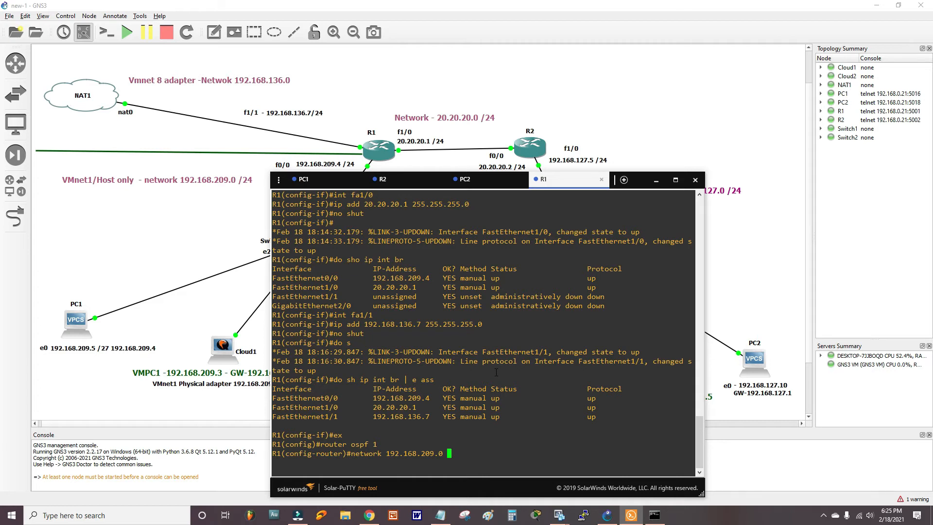
text(0.0.0.255 area 1)
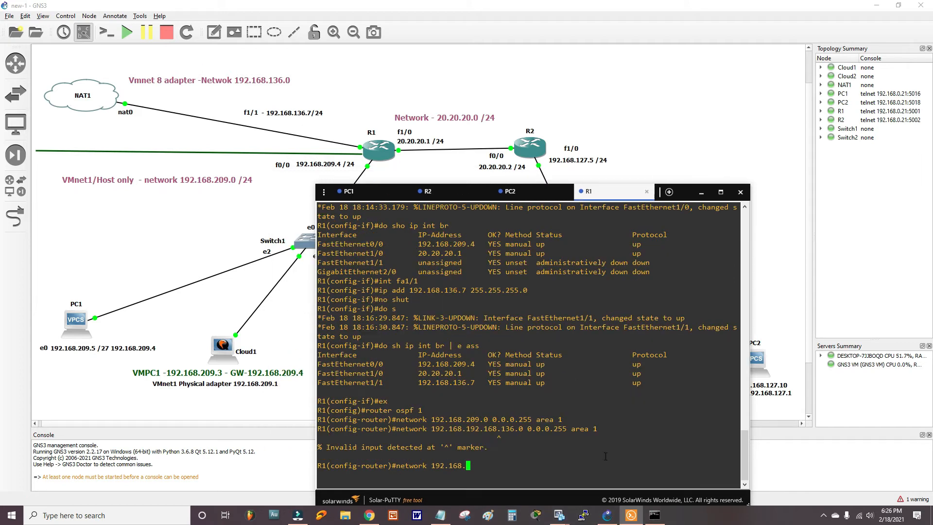
text(136.0 0.0.0.255 area 1)
key(Return)
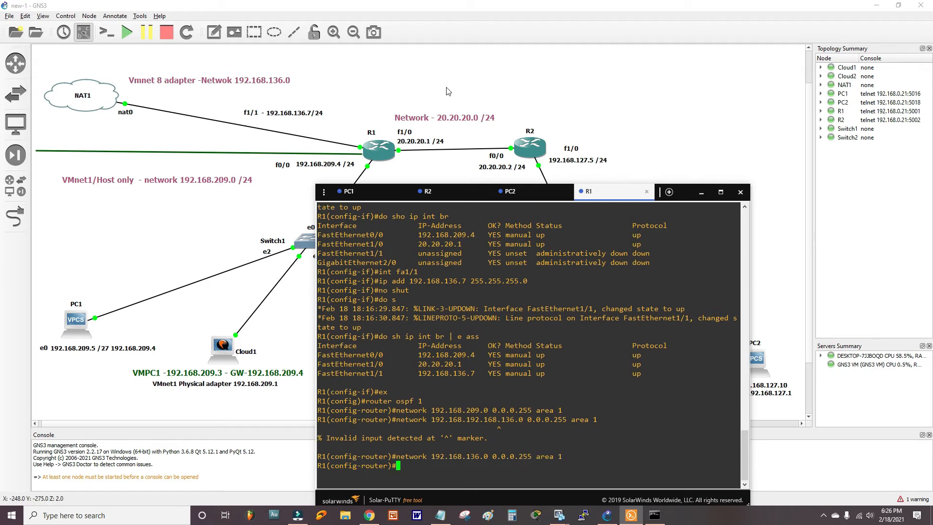
- Add network 20.20.20.0 0.0.0.255 to OSPF area 1 on R1
text(network 20.20.20.0 0)
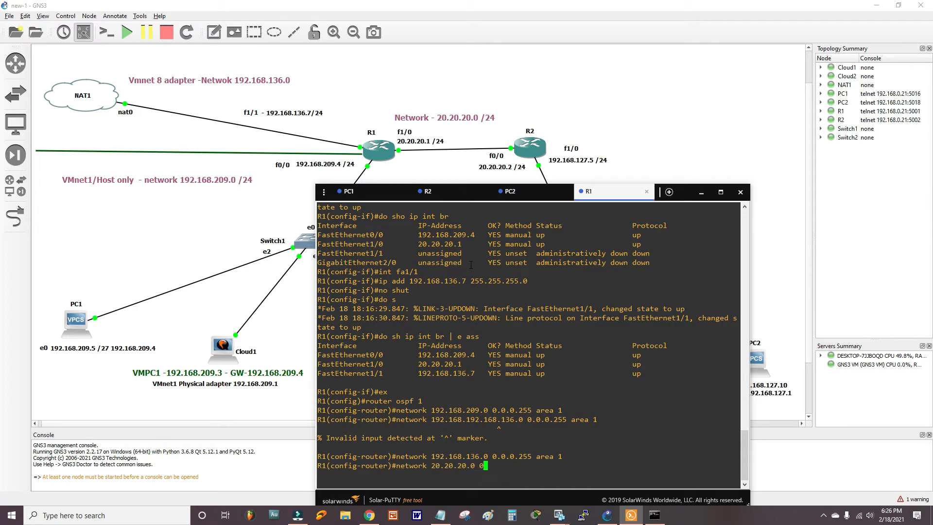
text(.0.0.255 area 1)
key(Return)
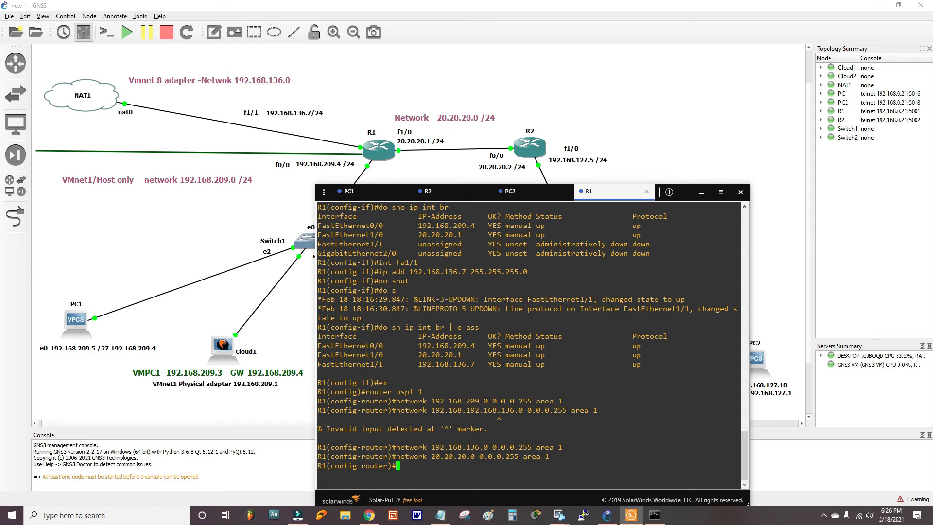
- Add network 192.168.127.0 0.0.0.255 to area 1, fixing the rejected line
drag(618, 195, 598, 163)
text(192.168.127.0 0.0.0.255 area 1)
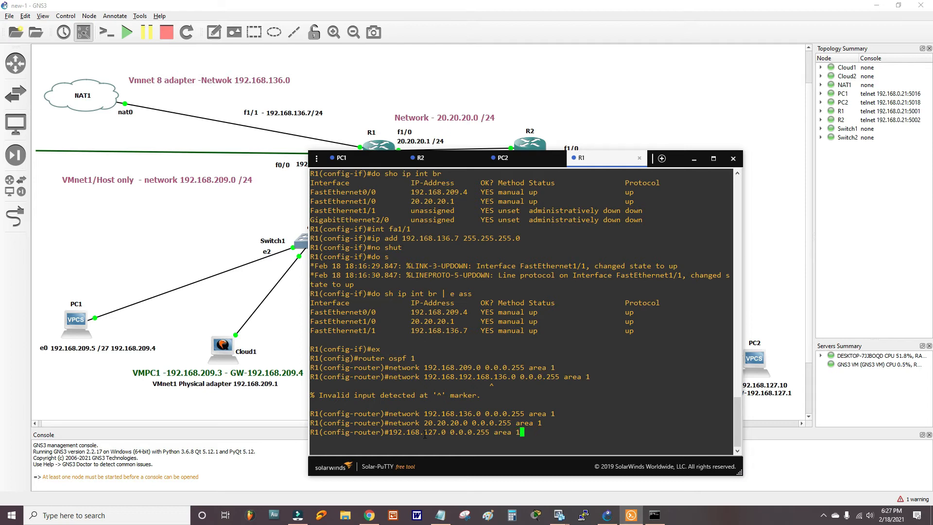
key(Return)
key(Up)
key(ctrl+a)
text(netwoprk)
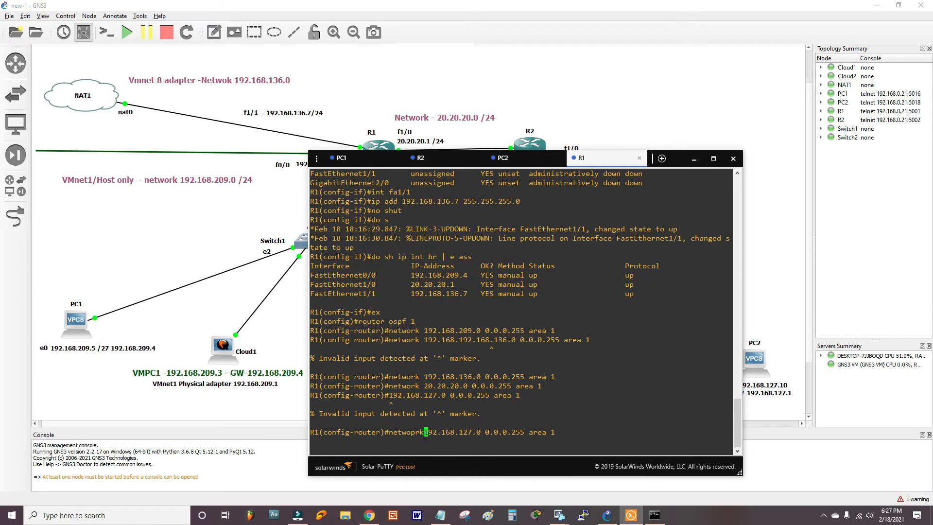
key(BackSpace)
key(BackSpace)
key(BackSpace)
text(rk)
key(Return)
- Exit OSPF configuration and verify R1's routing with 'do sh ip pro'
text(ex)
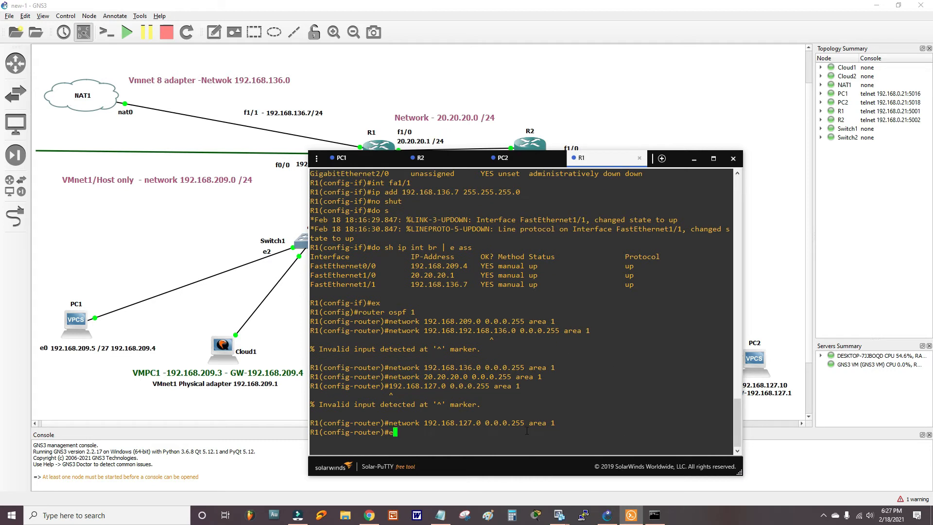
key(Return)
text(do )
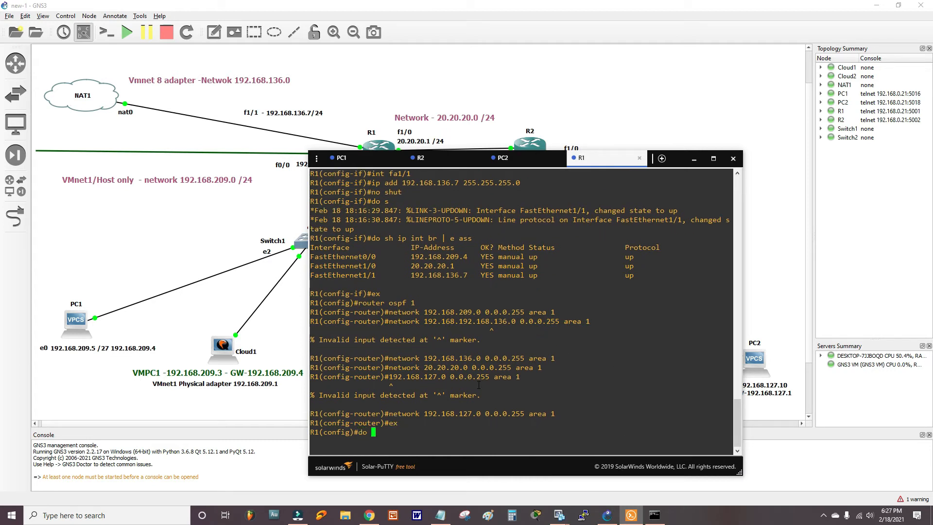
text(sh ip pro)
key(Return)
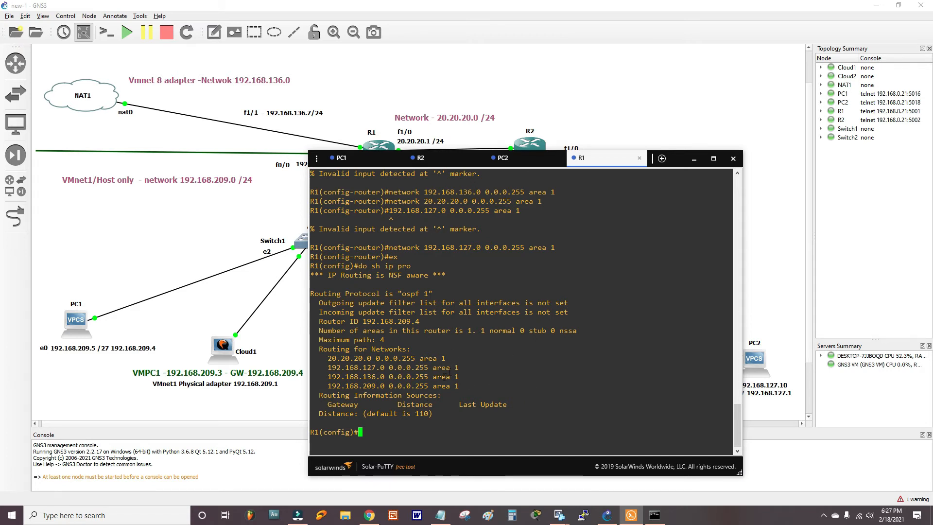
- Exit R2's interface configuration and copy the saved OSPF commands from Notepad
click(433, 162)
text(ex)
key(Return)
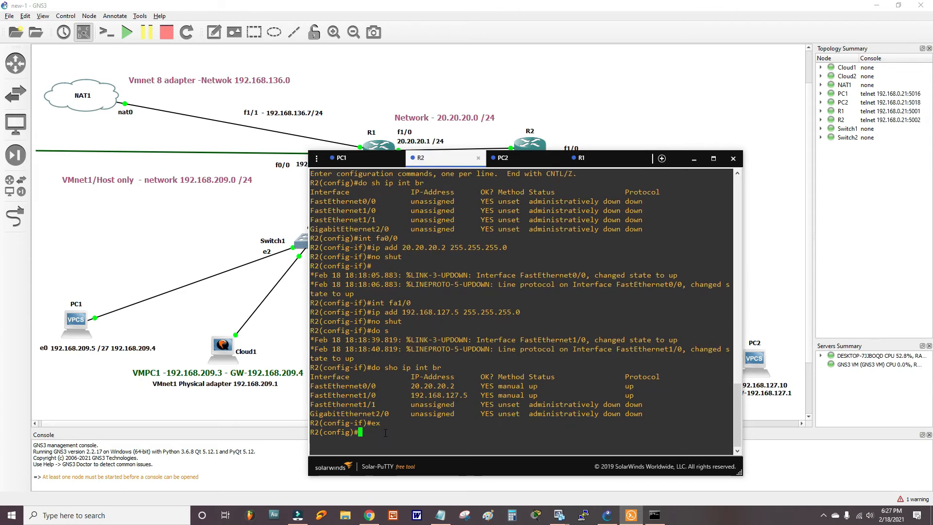
click(441, 515)
click(333, 300)
drag(655, 171, 890, 93)
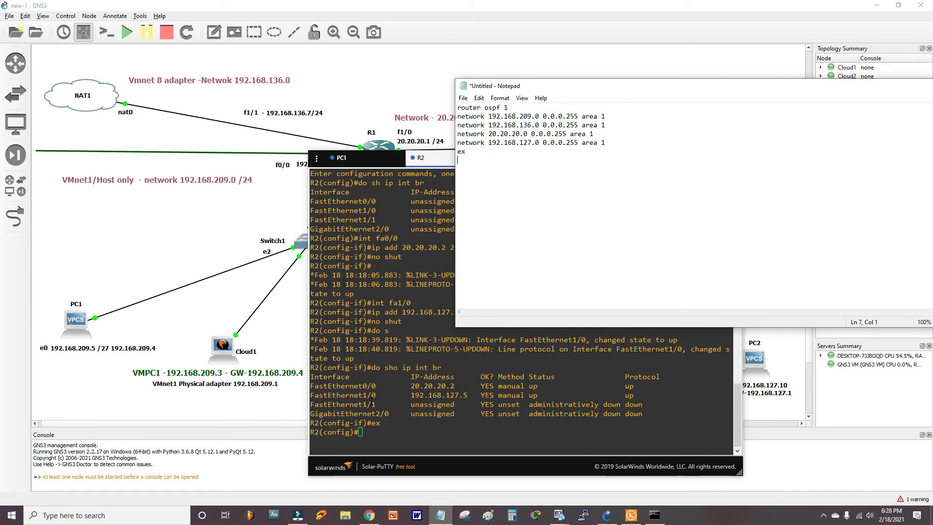
drag(501, 86, 425, 97)
drag(405, 165, 370, 114)
right_click(400, 126)
click(418, 167)
- Paste the OSPF commands into R2's console and verify with 'do sh ip pro'
click(365, 437)
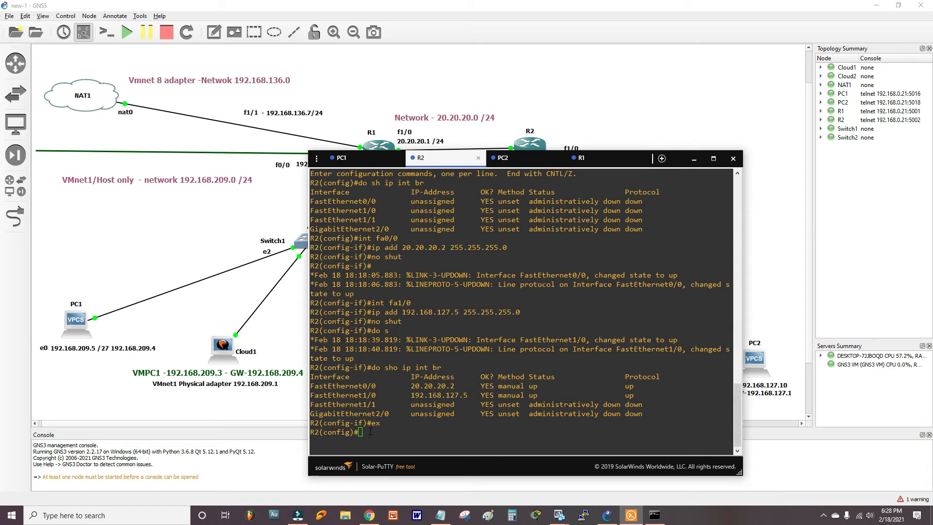
right_click(370, 430)
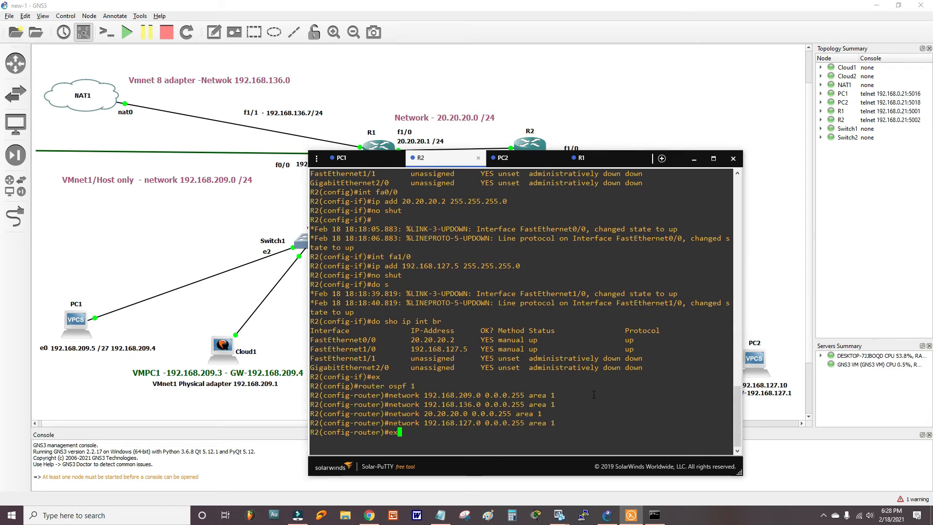
key(Return)
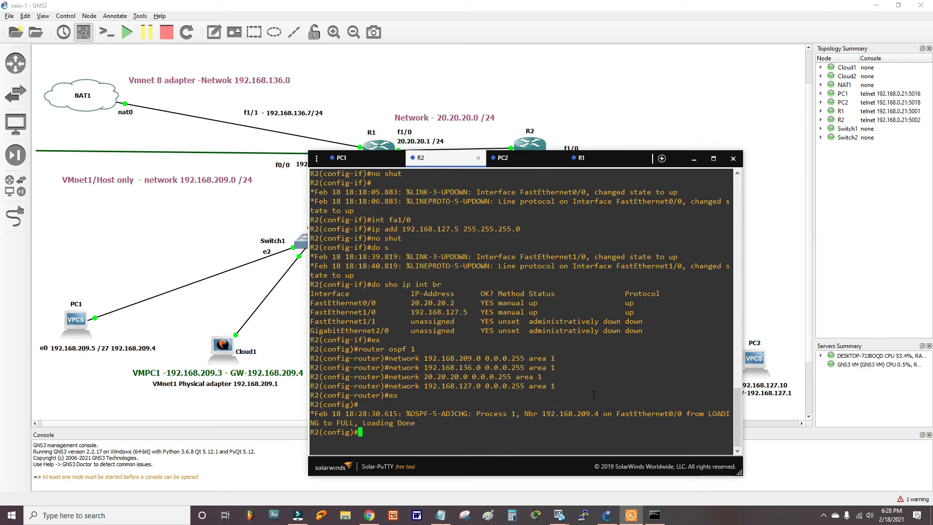
text(do sh ip pro)
key(Return)
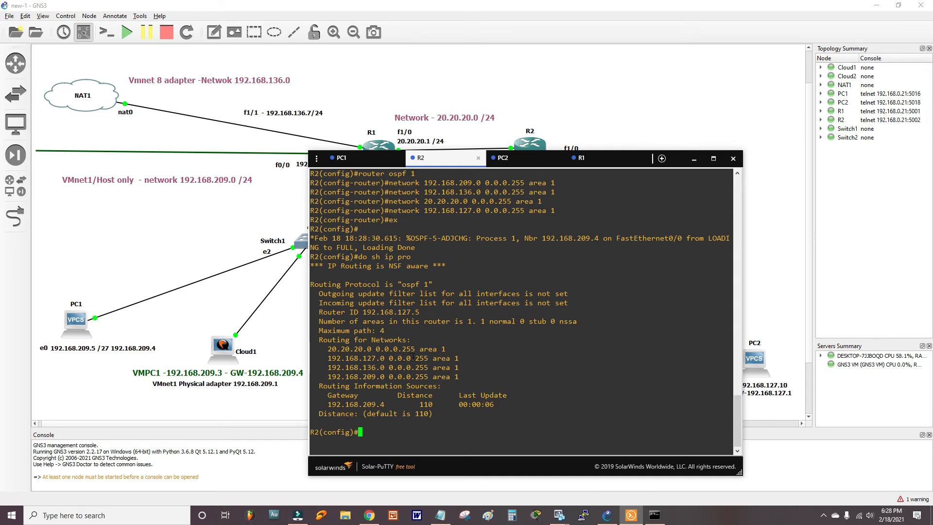
- Run 'do sh ip ospf nei' on R2 to list its neighbours, then move the console aside
text(do sh )
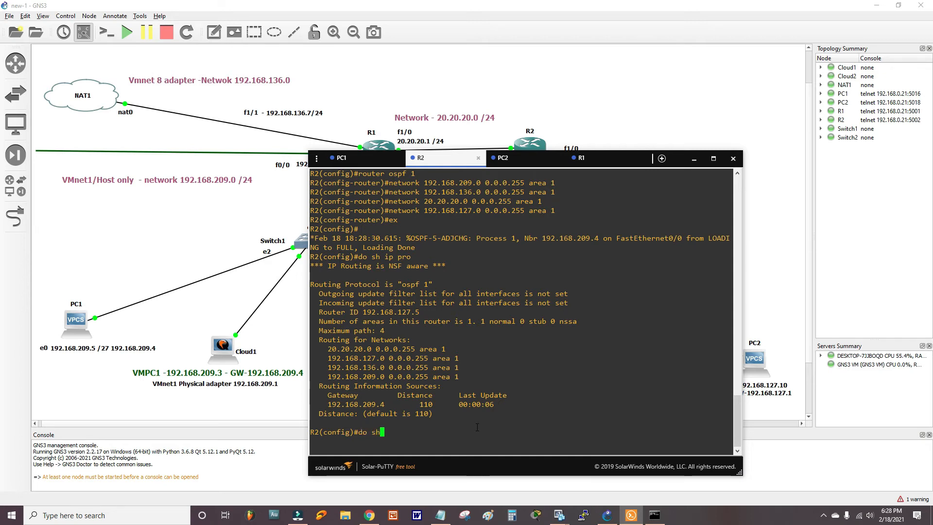
text(ospf nei)
key(Return)
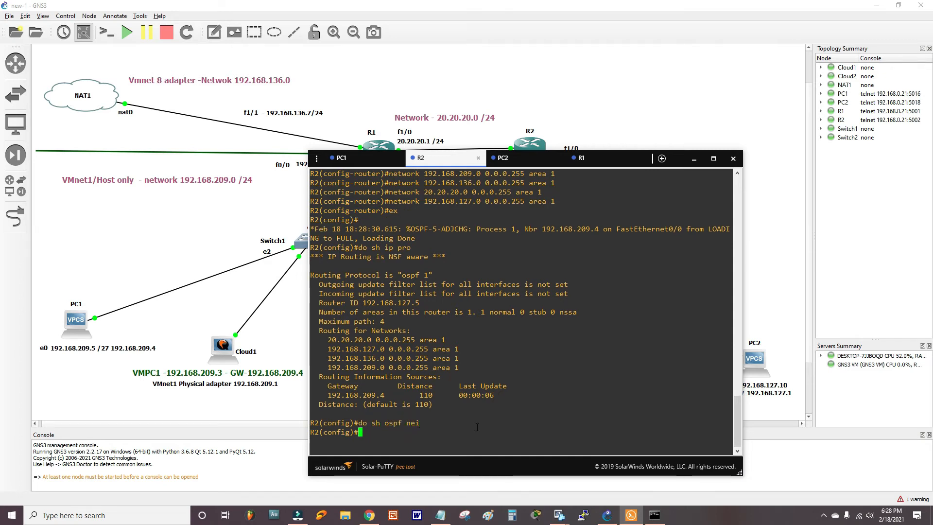
key(Up)
key(Left)
key(Left)
key(Left)
key(Left)
key(Left)
key(Left)
key(Left)
key(Left)
text(ip)
key(Return)
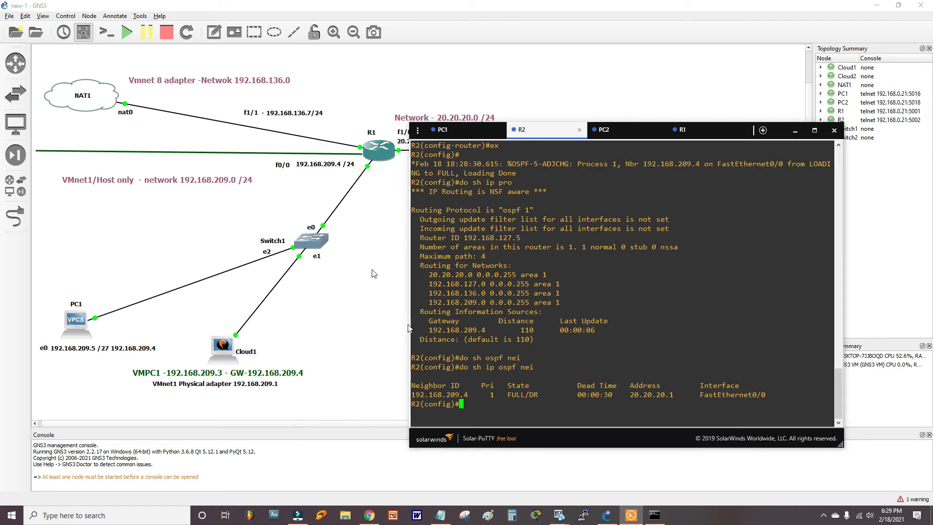
drag(551, 134, 551, 126)
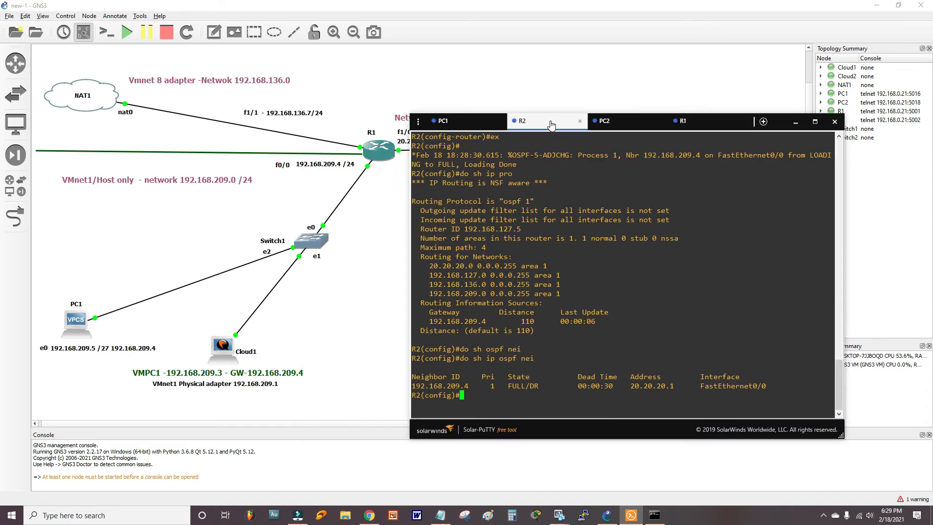
drag(551, 125, 700, 105)
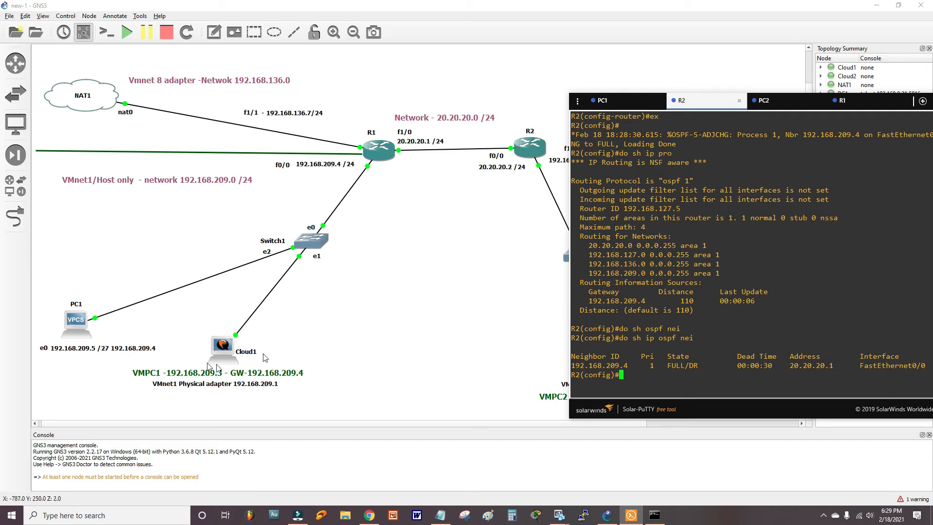
- Check PC_1 in VMware, then ping 192.168.209.5 and 192.168.209.3 from R2
click(559, 515)
click(59, 74)
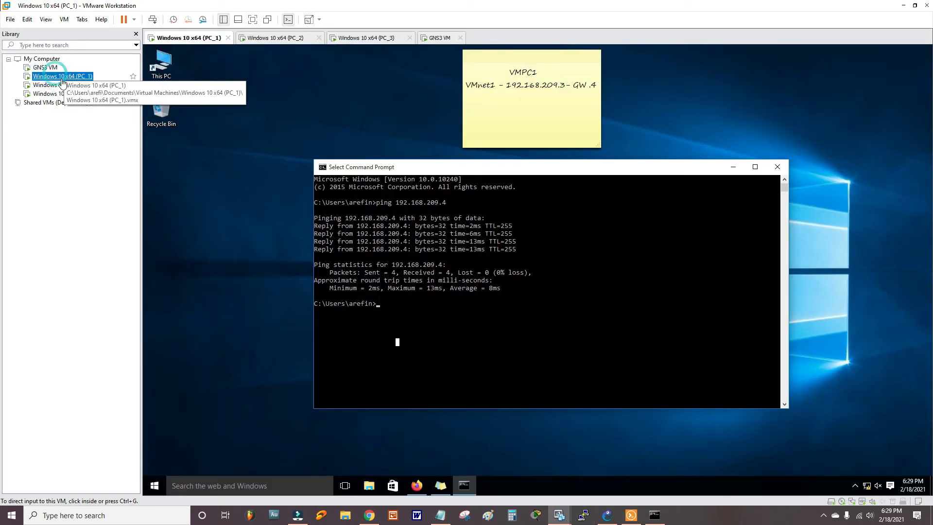
click(903, 5)
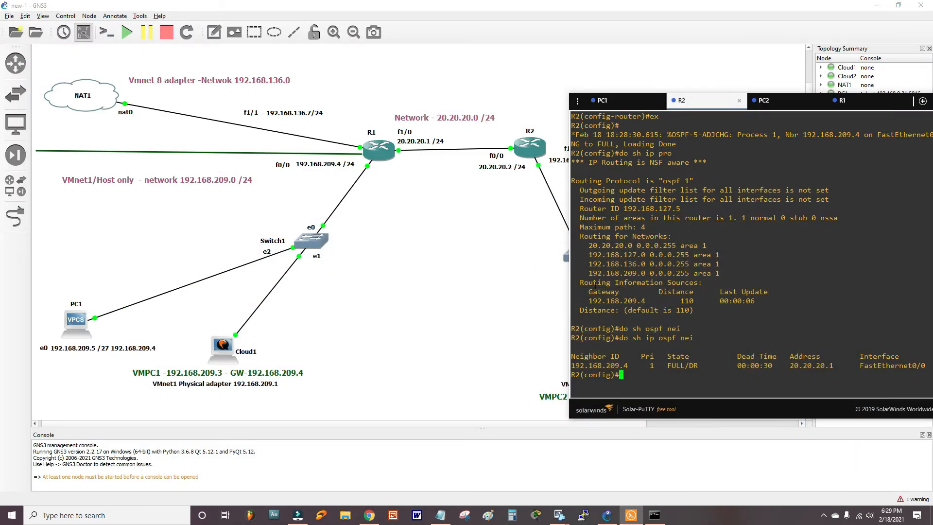
text(do ping 192)
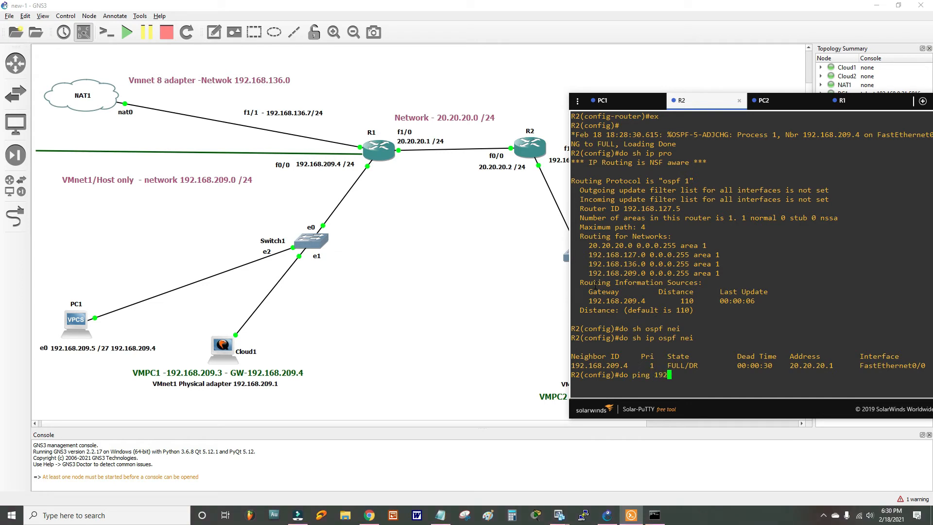
text(.168.209.5)
key(Return)
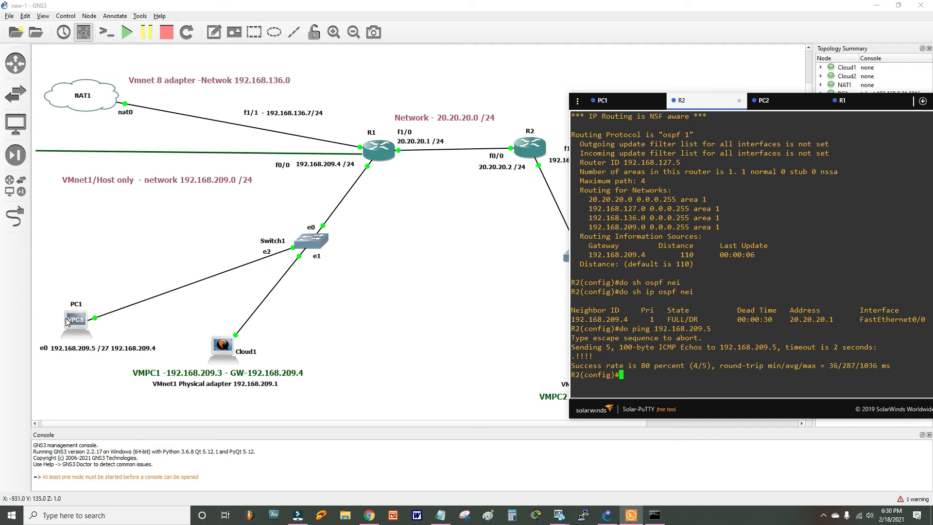
key(Up)
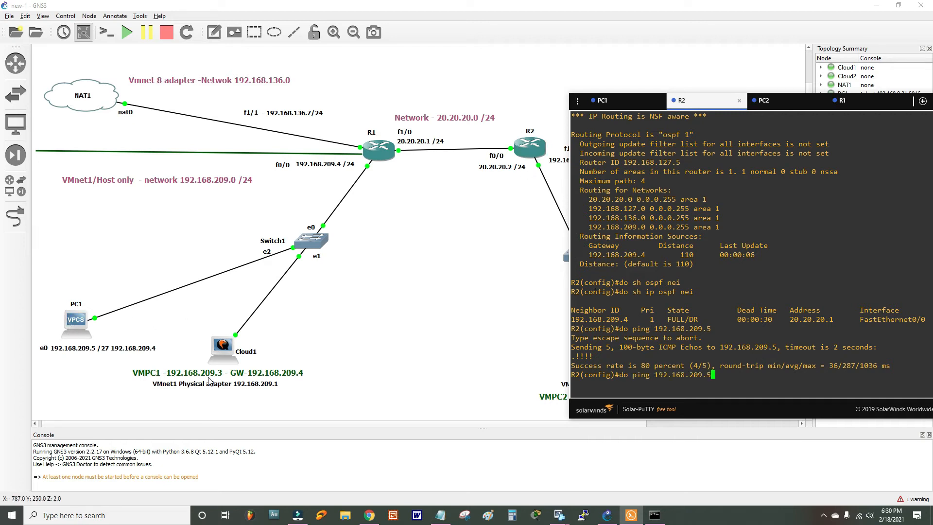
key(BackSpace)
text(3)
key(Return)
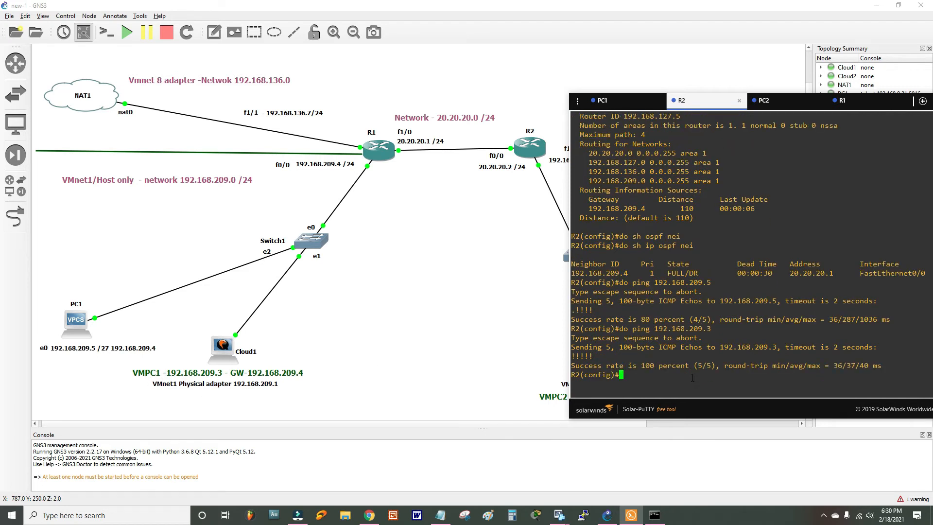
- Ping 192.168.127.2 from R1 and 192.168.136.7 from R2
drag(710, 104, 308, 183)
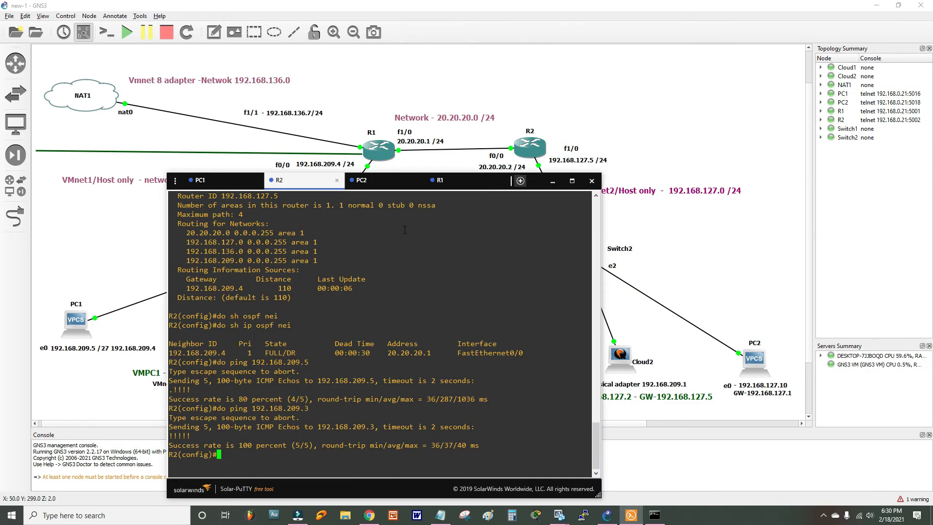
click(440, 180)
drag(439, 180, 293, 86)
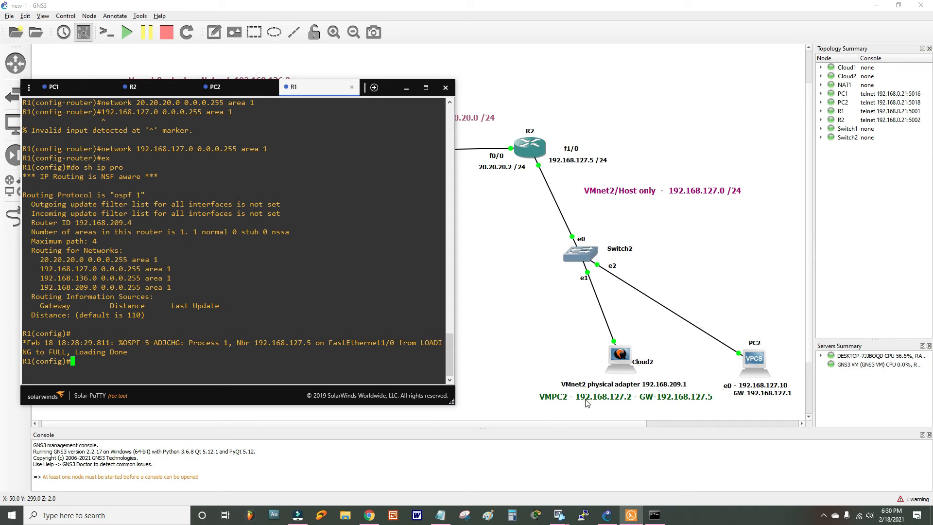
drag(311, 96, 380, 87)
text(do po)
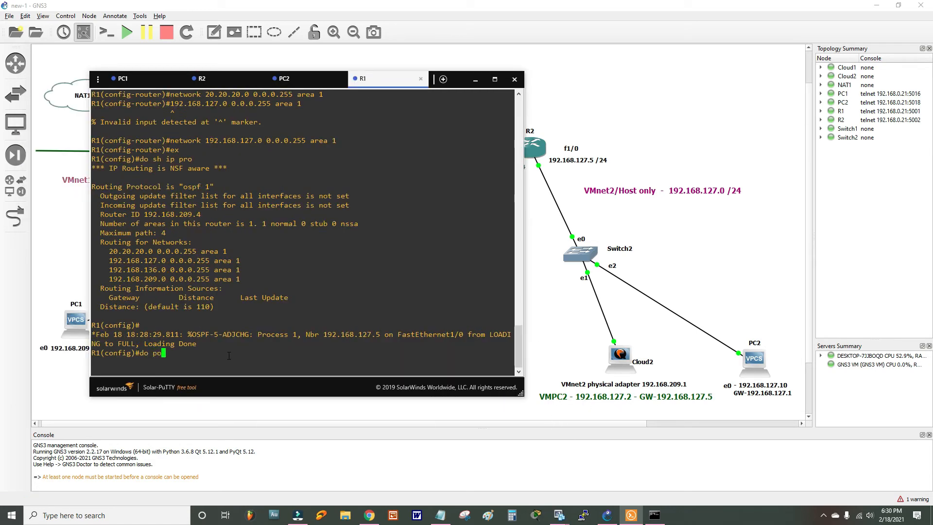
key(BackSpace)
text(ing 192.168.127.2)
key(Return)
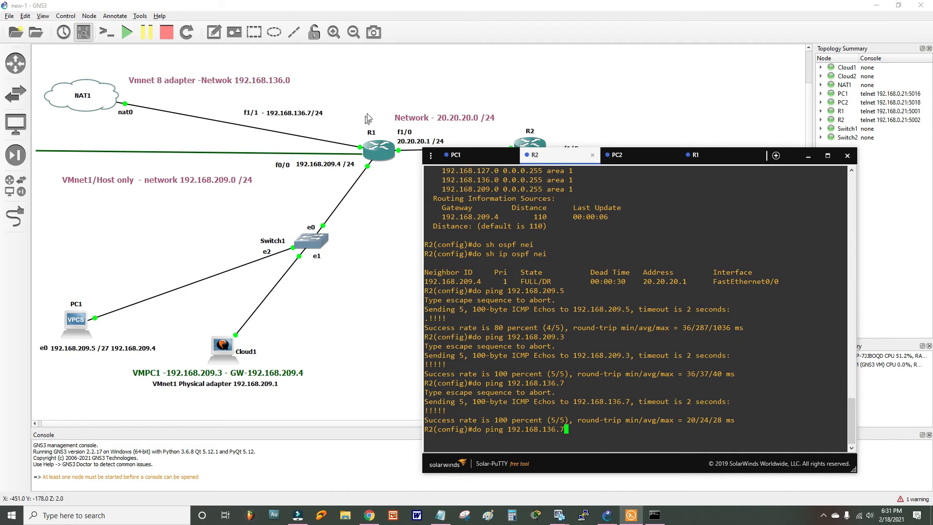
key(Return)
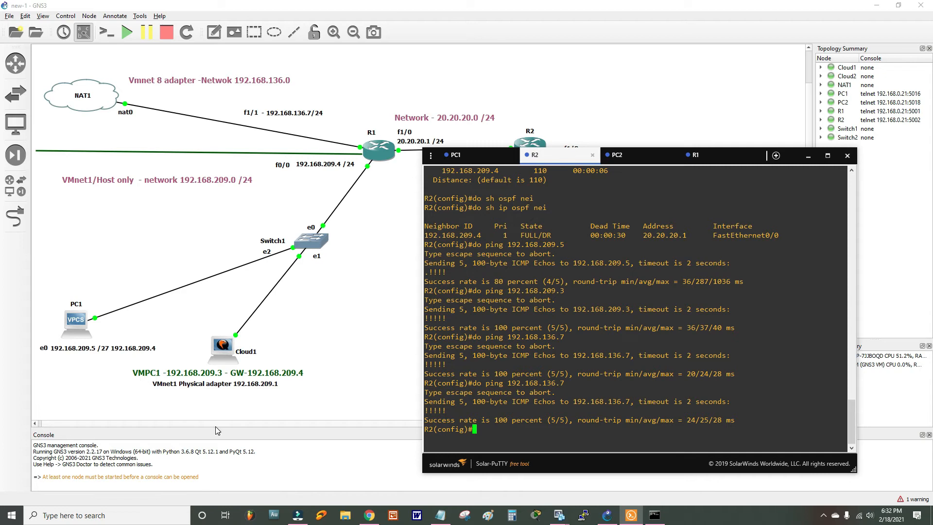
- Open an administrator Command Prompt and turn its text red with 'color c'
key(super)
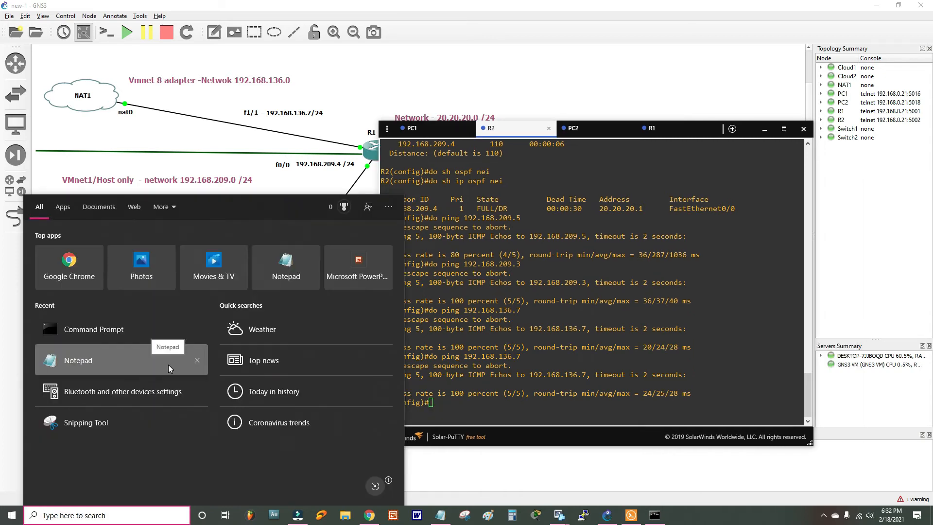
text(comand)
click(266, 341)
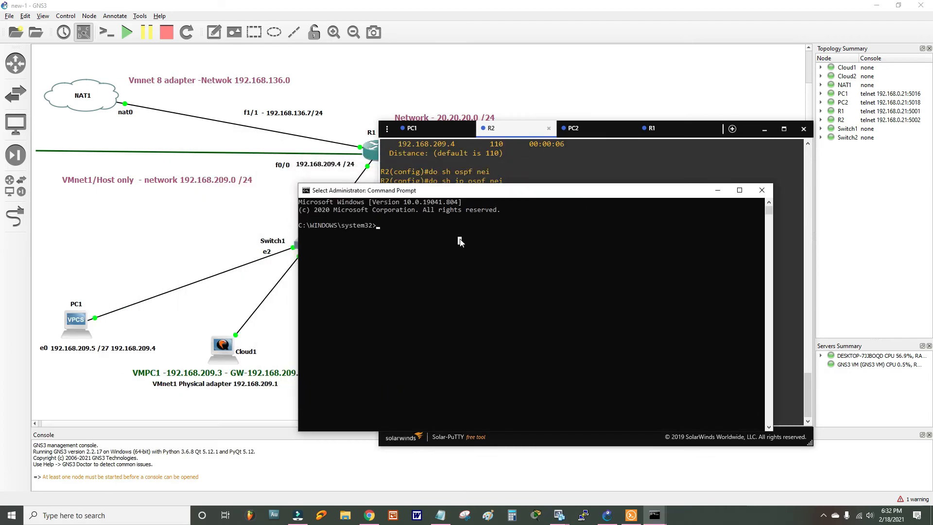
text(color c)
key(Return)
- Ping R1 at 192.168.209.4 from the host
drag(486, 190, 622, 184)
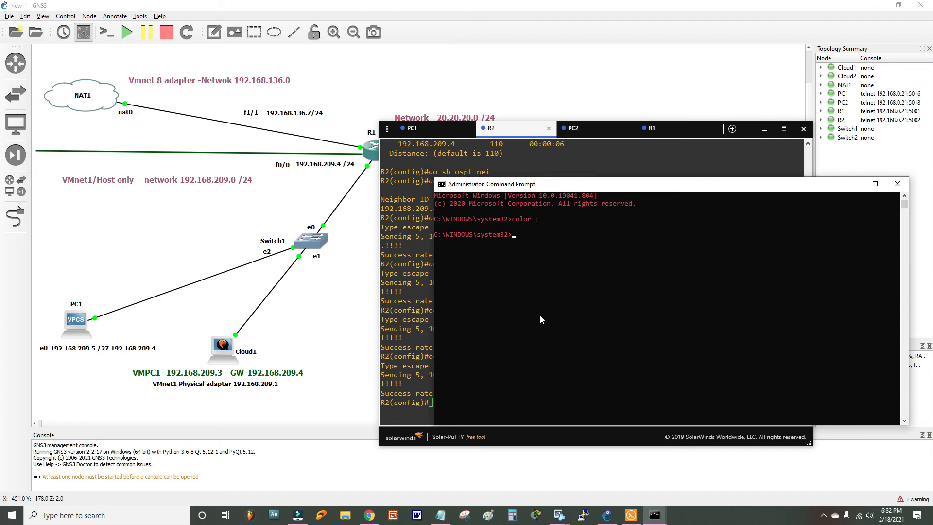
text(ping 192.168.209.4)
key(Return)
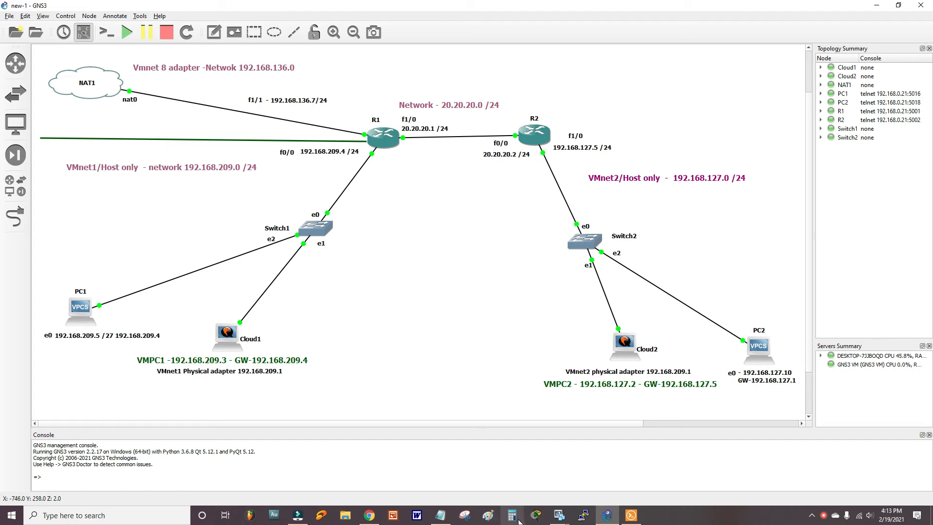
- On the PC_1 VM, ping 192.168.127.2
click(559, 515)
click(514, 450)
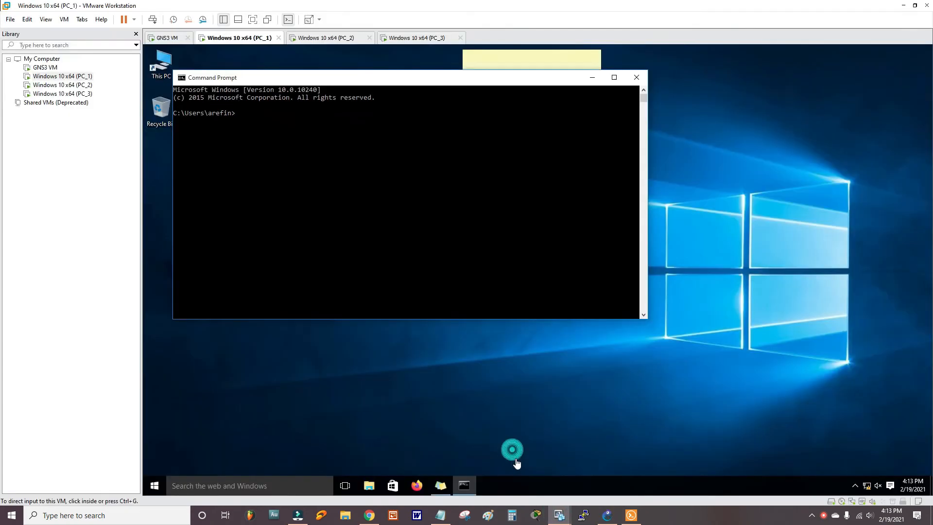
drag(372, 80, 474, 132)
text(ping 19)
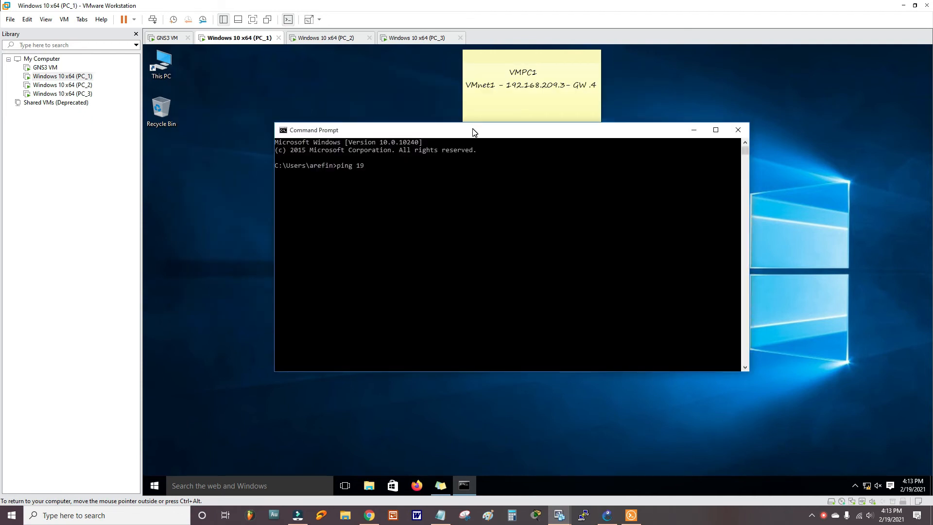
text(2.168.127.2)
key(Return)
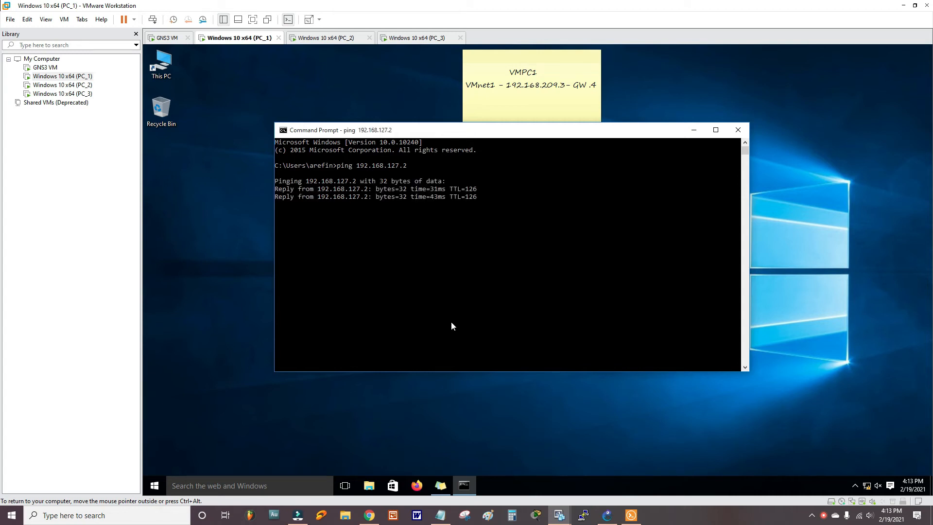
- On the PC_2 VM, ping 192.168.209.3
click(607, 515)
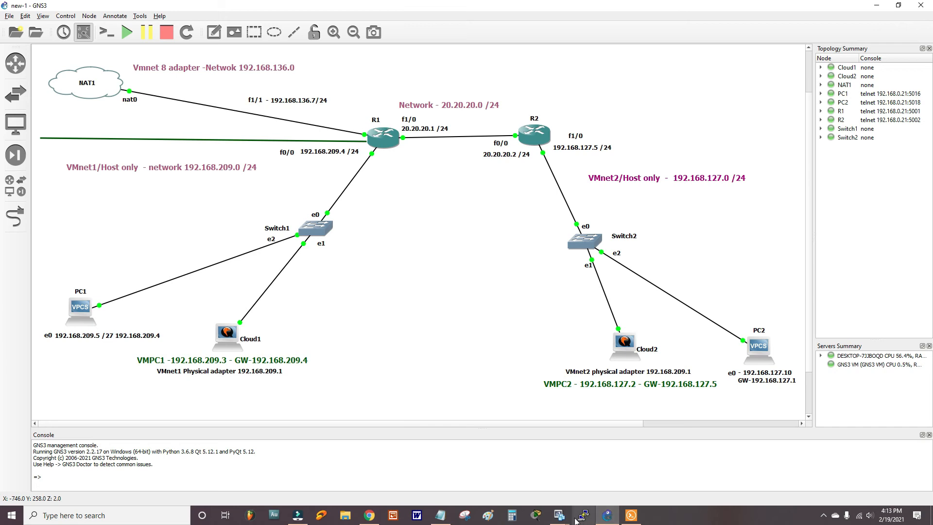
mouse_move(574, 511)
click(607, 465)
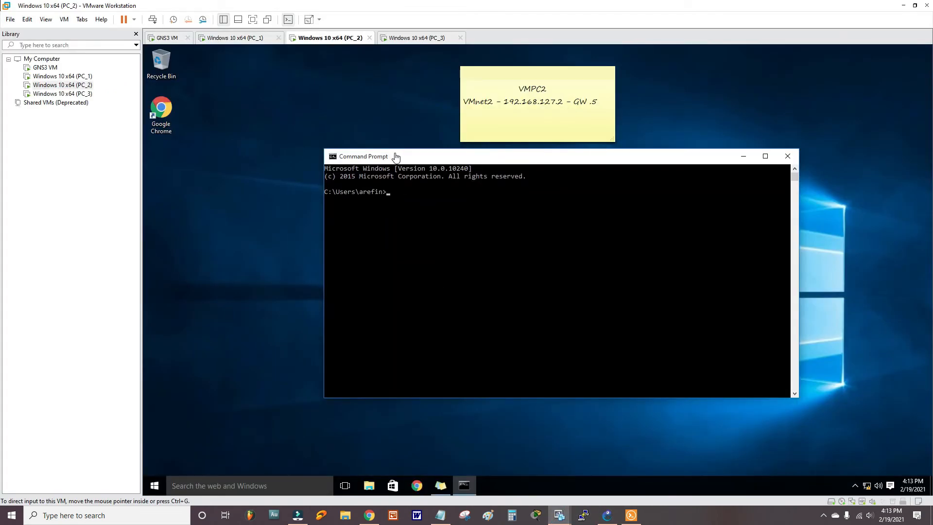
text(ping)
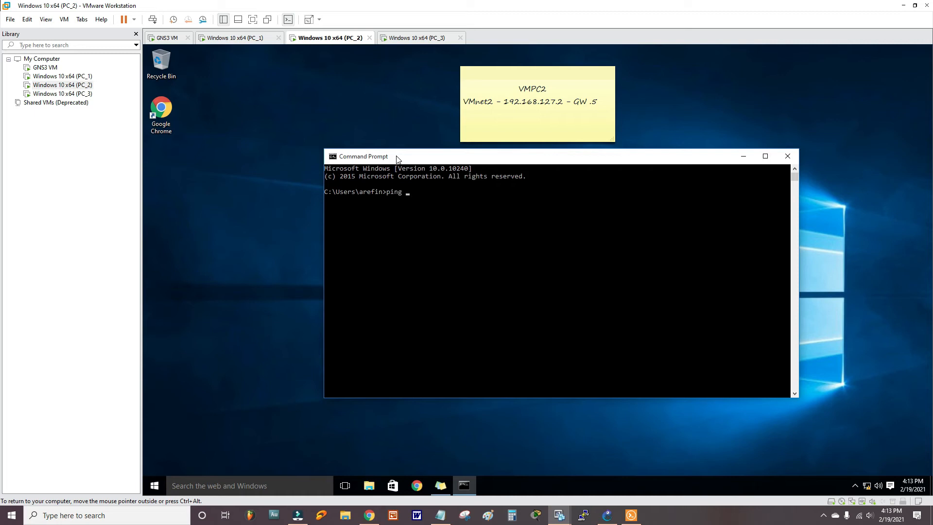
text( 192.168.209.3)
key(Return)
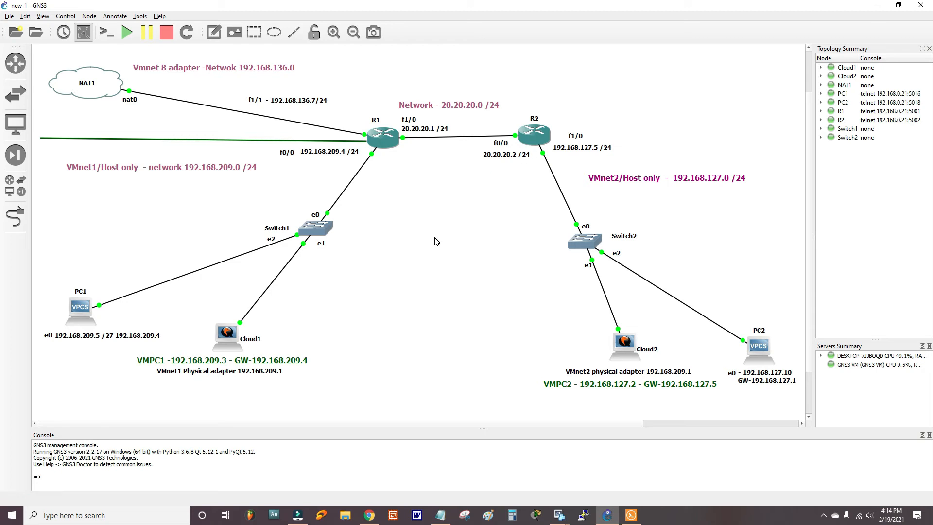
- In R1's console, create two local user accounts and set an enable secret
right_click(392, 136)
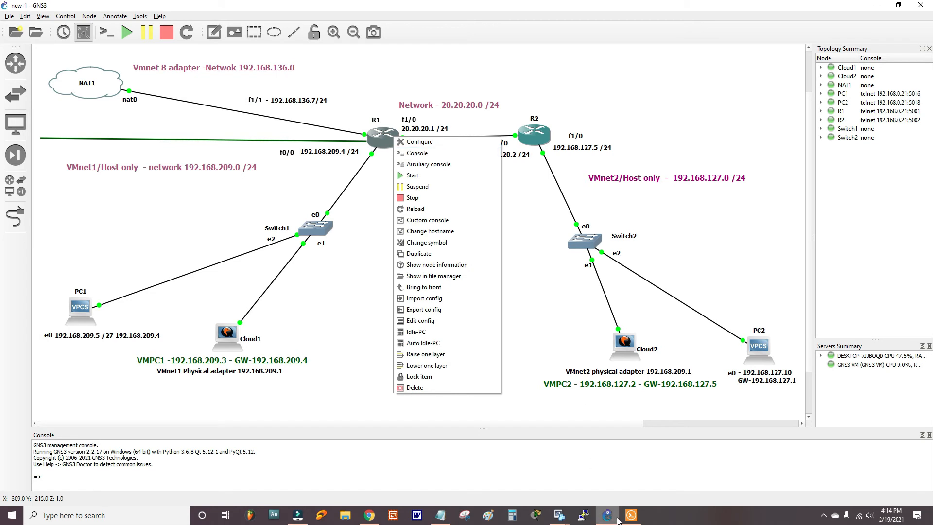
click(413, 156)
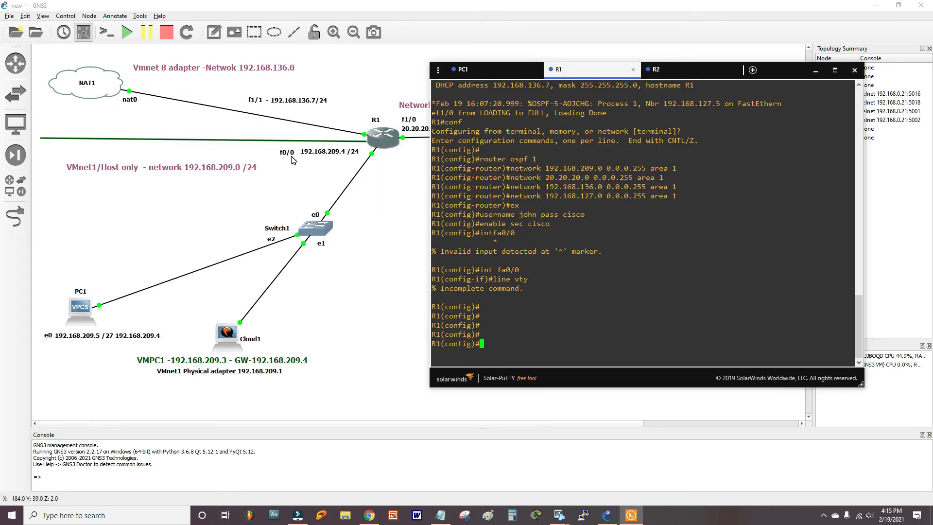
text(username jo)
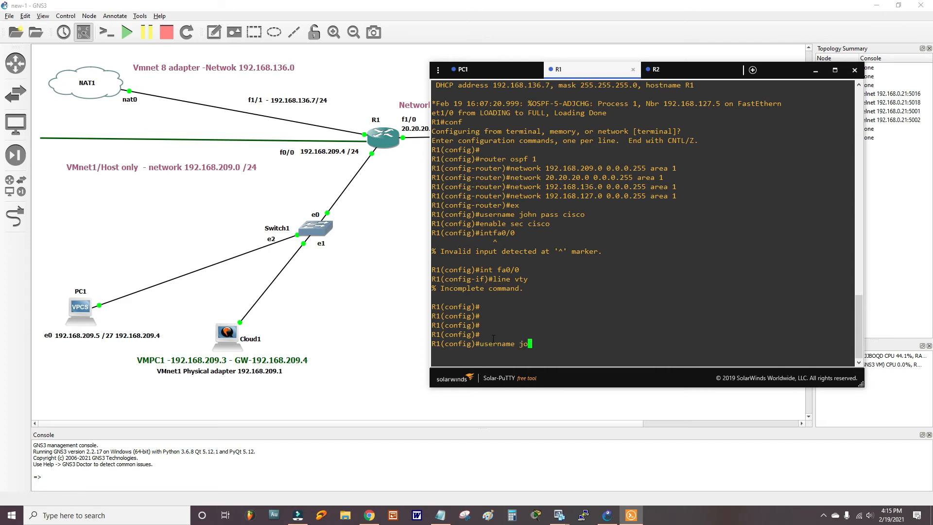
text(hn pass cisco)
key(Return)
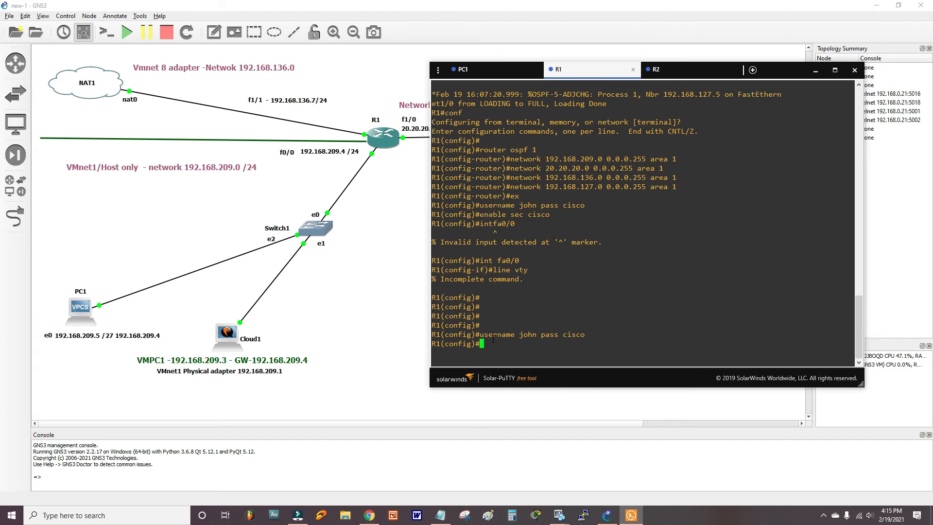
text(username cynthia pass cisco)
key(Return)
text(enabl)
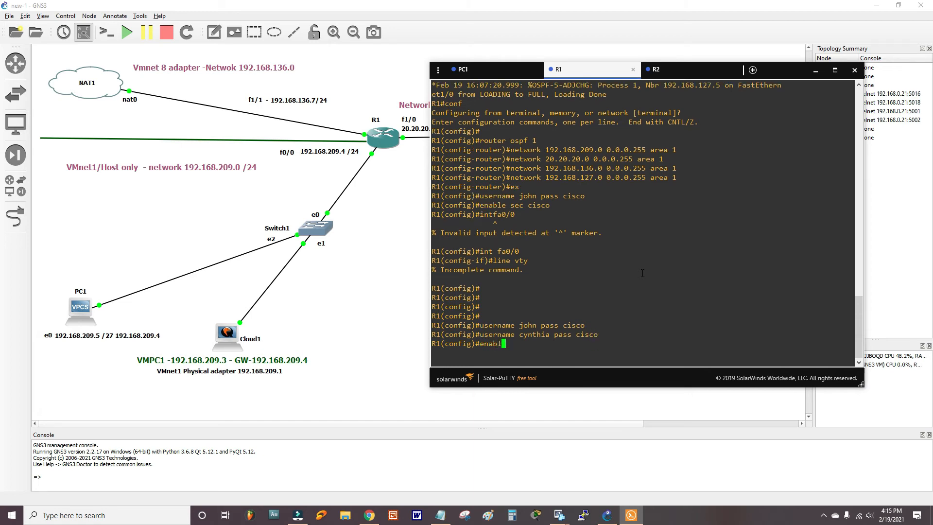
text(e sec cisco)
key(Return)
- Set R1's vty lines 0 5 to local login with Telnet-only transport
text(int fa)
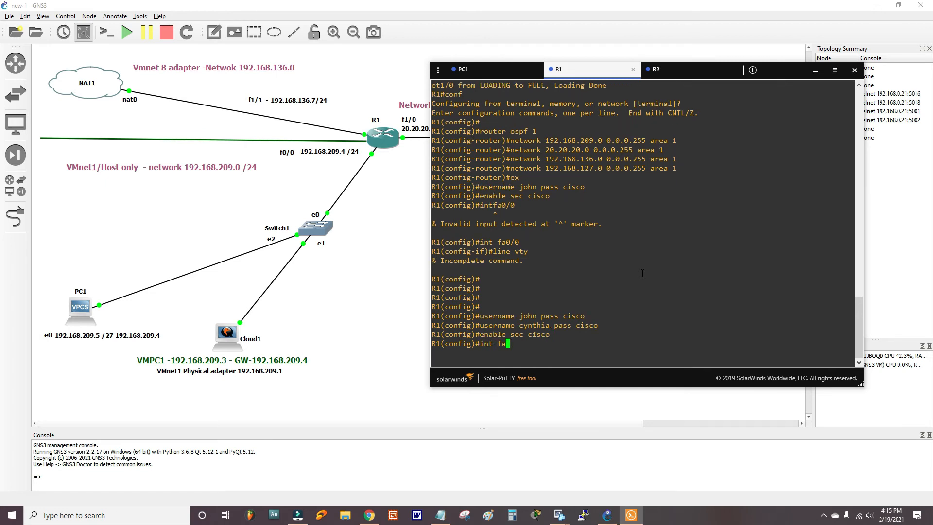
text(0/0/)
key(Return)
text(line vty 0 5)
key(Return)
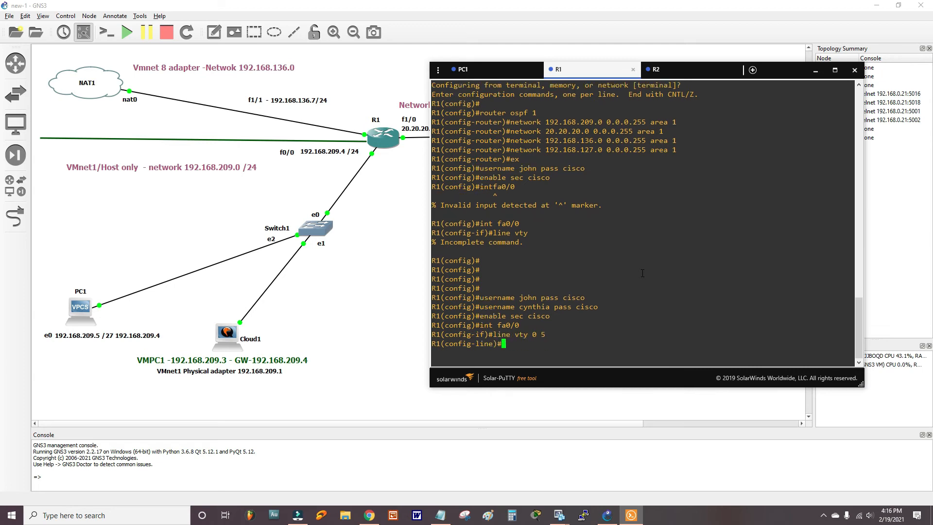
text(login local)
key(Return)
text(transpor)
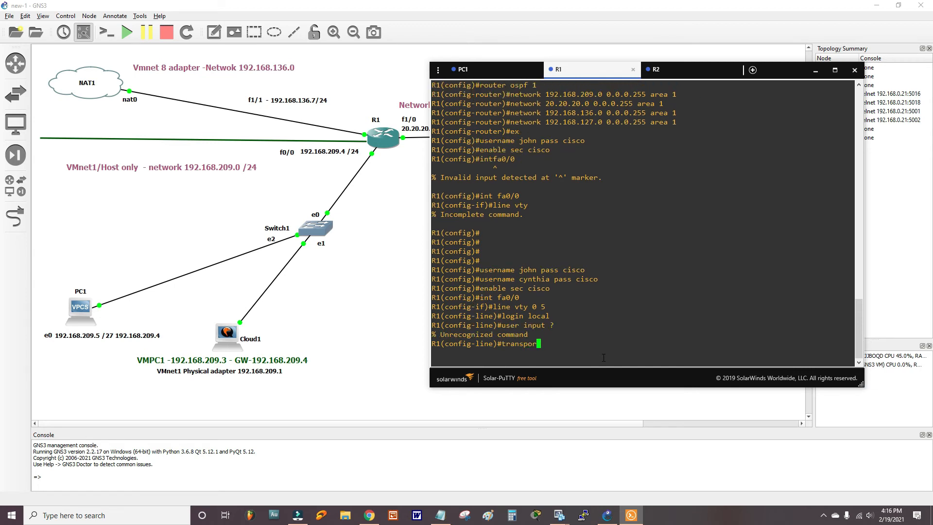
text(t input ?)
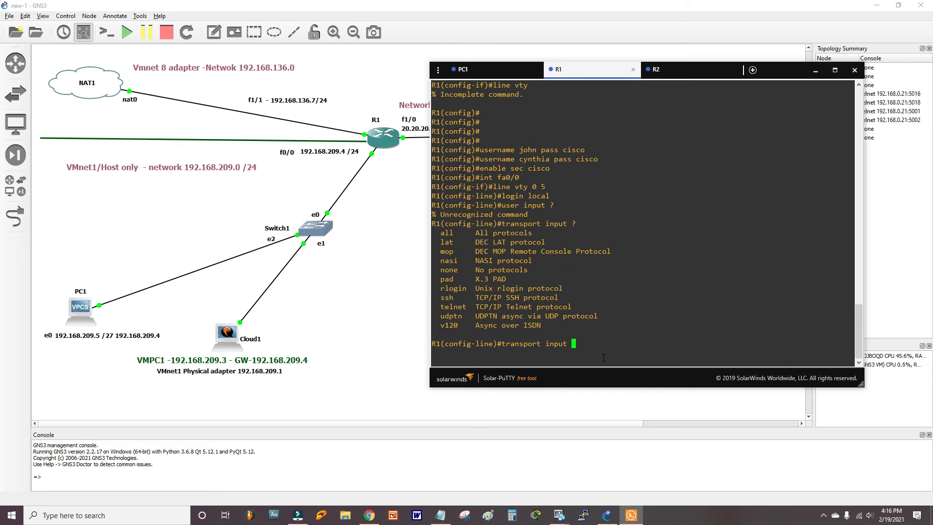
text(tel)
key(Tab)
key(Return)
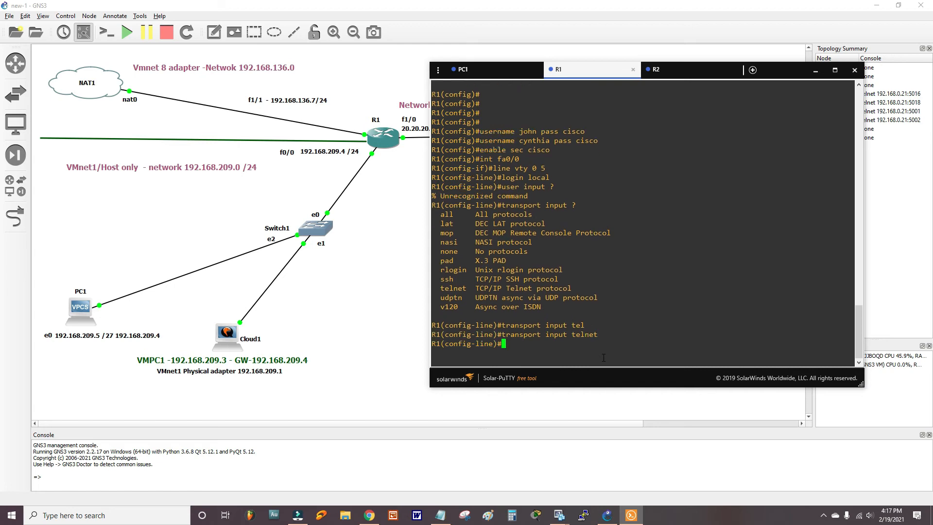
click(547, 396)
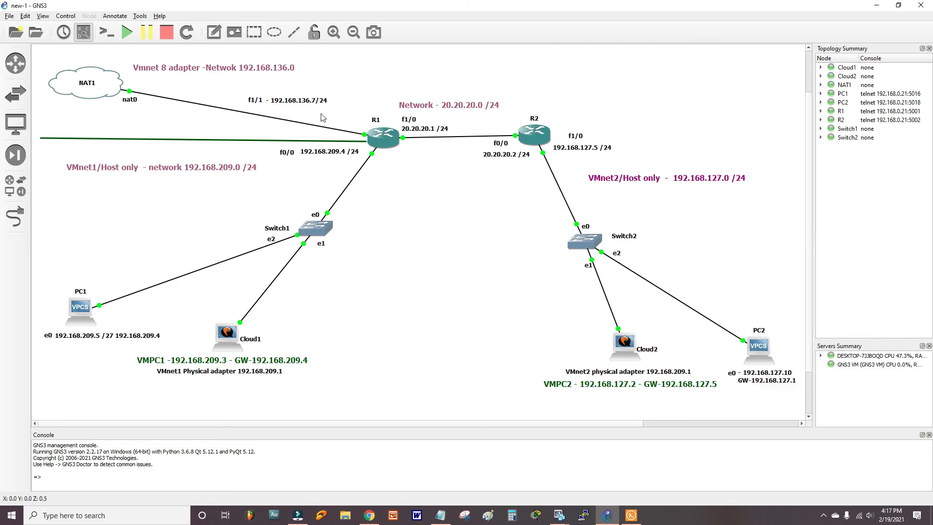
- From PC_2, Telnet to R1 at 192.168.209.4 and enter a local username
mouse_move(559, 514)
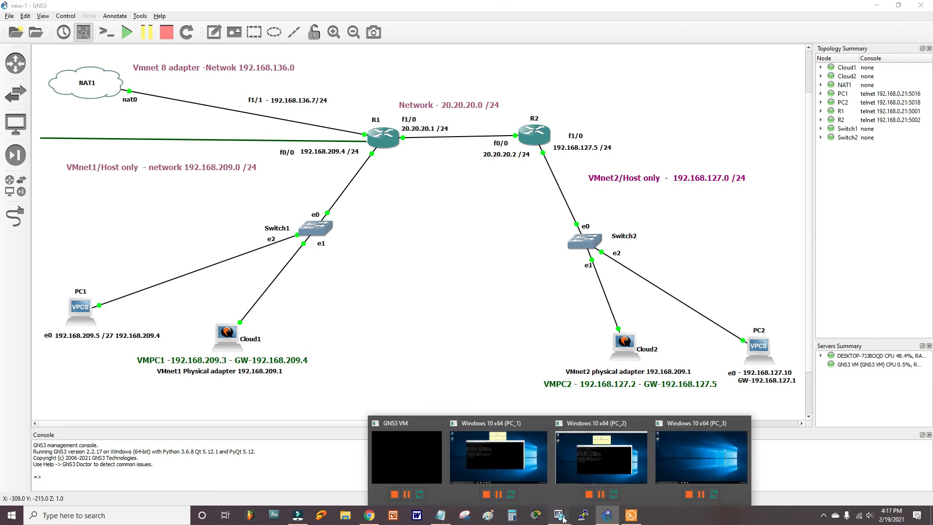
click(582, 456)
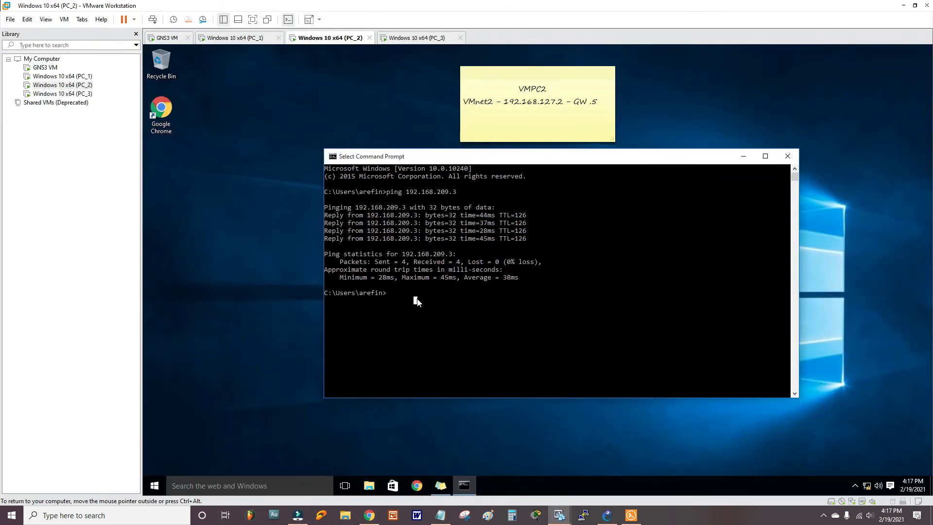
text(telnet 192.168.209.4)
key(Return)
text(cynthiaq)
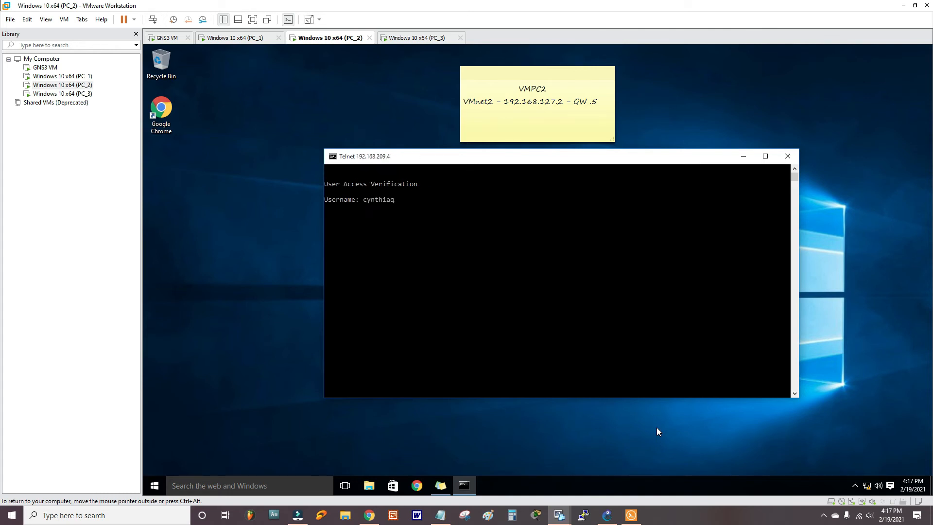
key(BackSpace)
key(Return)
key(Return)
- Enter privileged mode with the enable password and reach global configuration mode on R1
drag(487, 160, 483, 183)
text(enb)
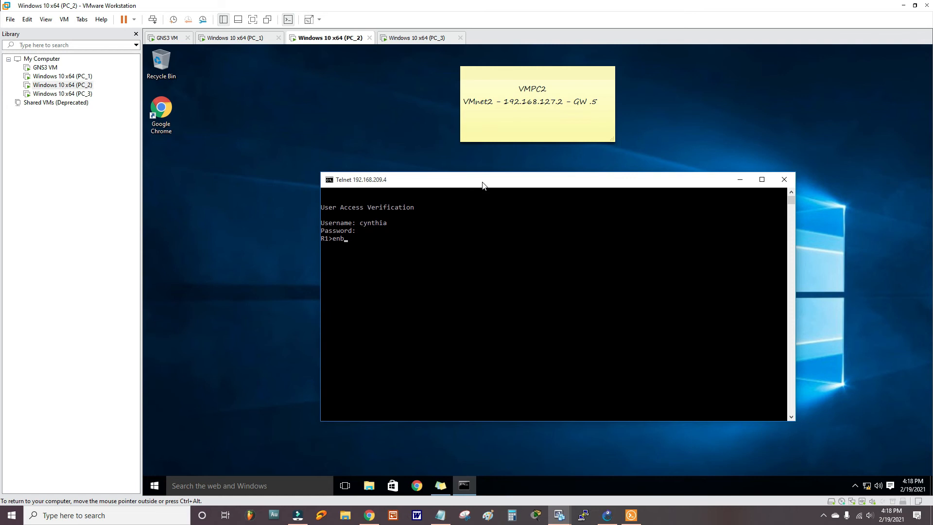
key(Tab)
key(Return)
key(Return)
text(conf)
key(Tab)
key(Tab)
key(Return)
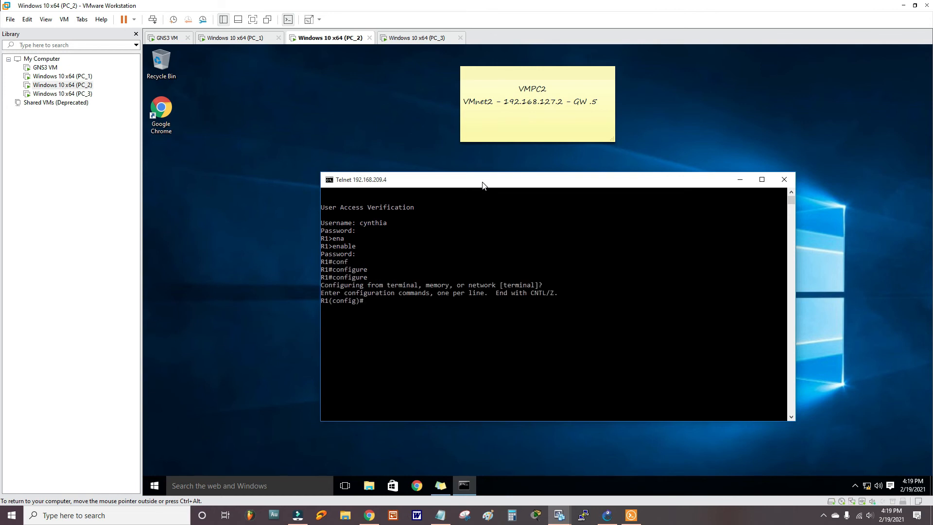
drag(483, 185, 477, 124)
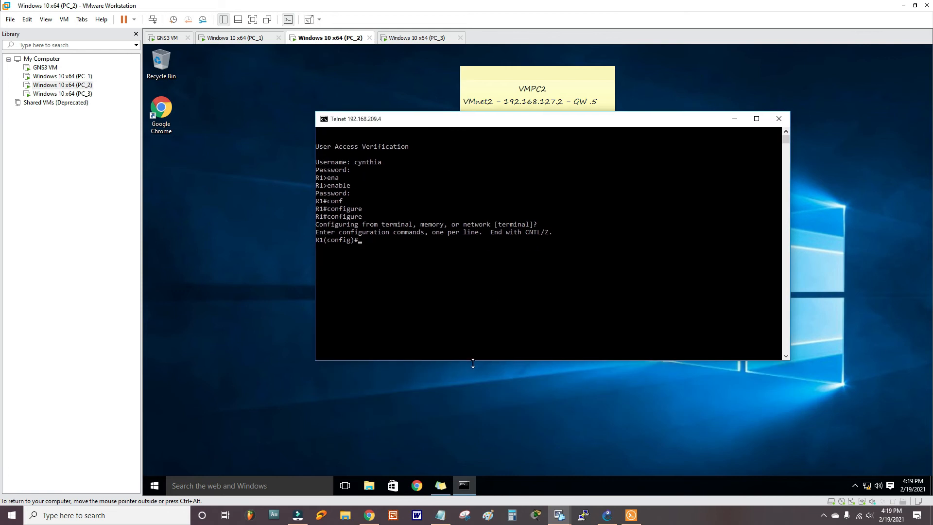
click(611, 518)
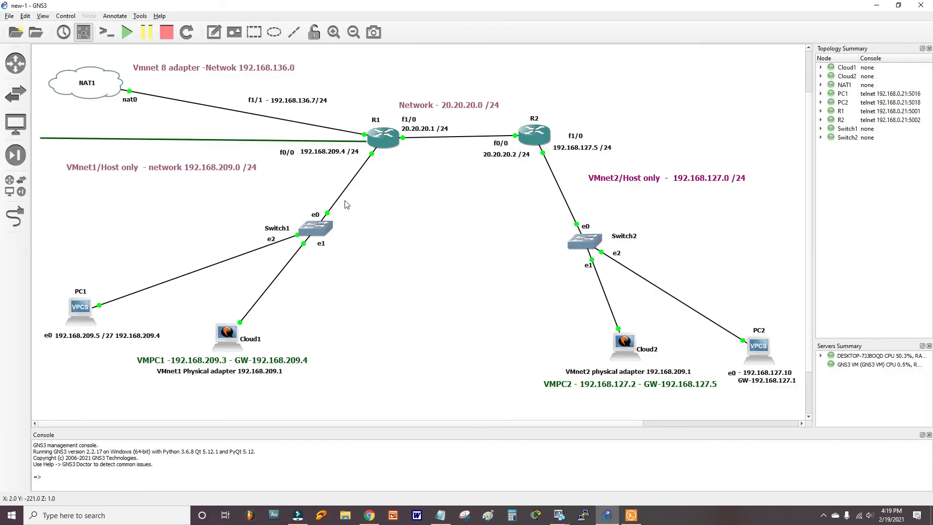
- Open an administrator Command Prompt with red text via 'color c'
click(564, 521)
click(636, 463)
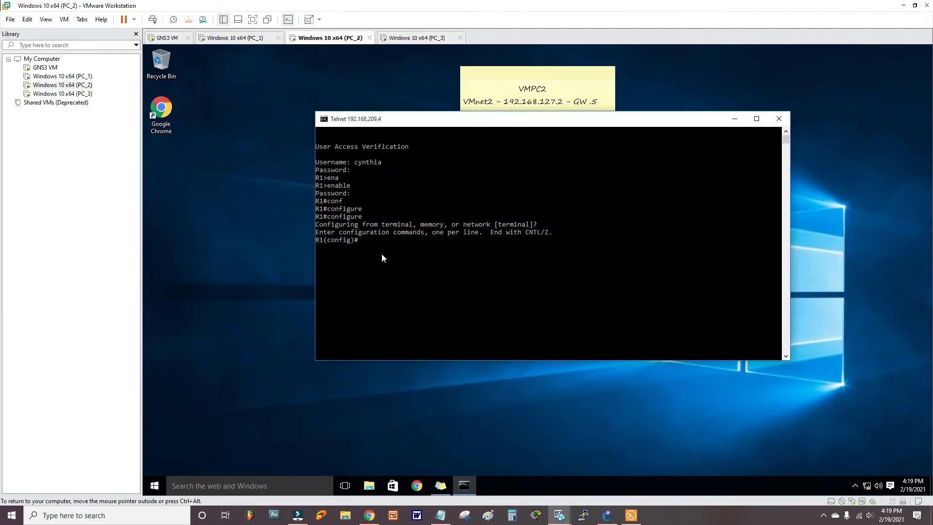
click(136, 515)
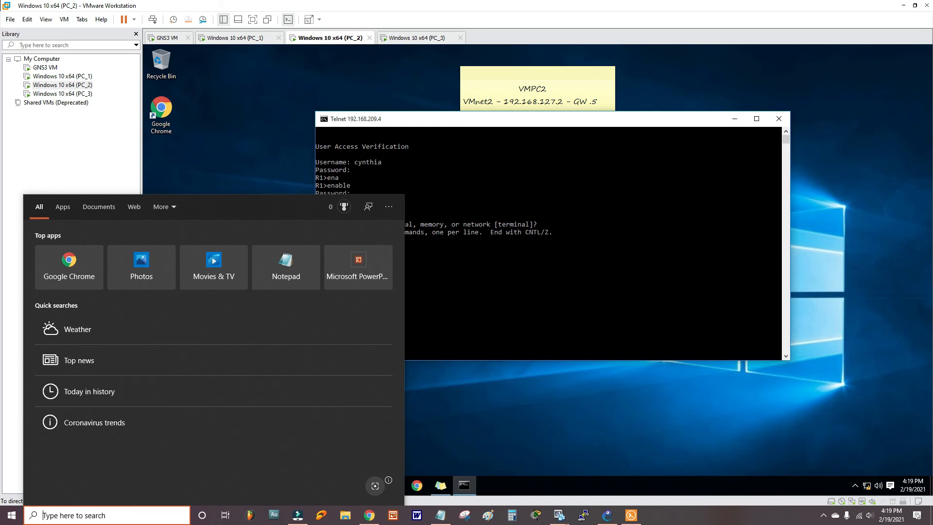
text(comand)
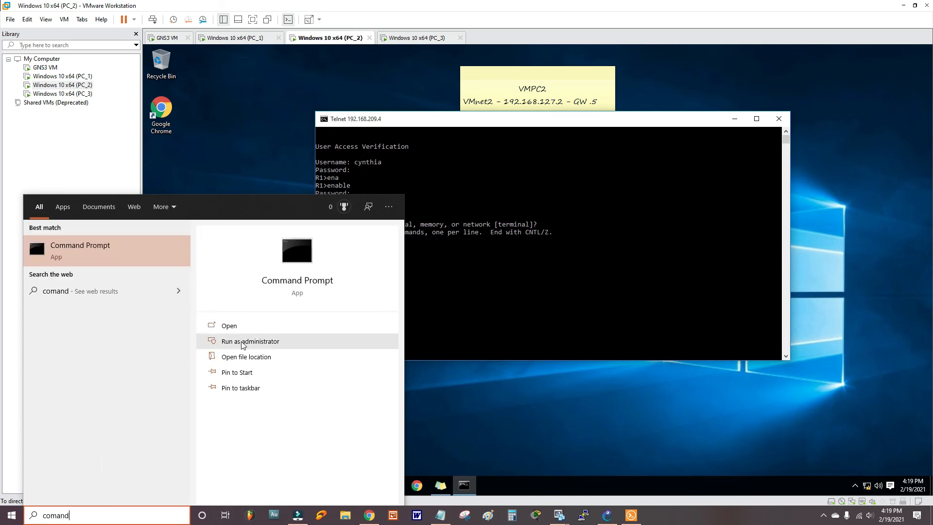
click(243, 343)
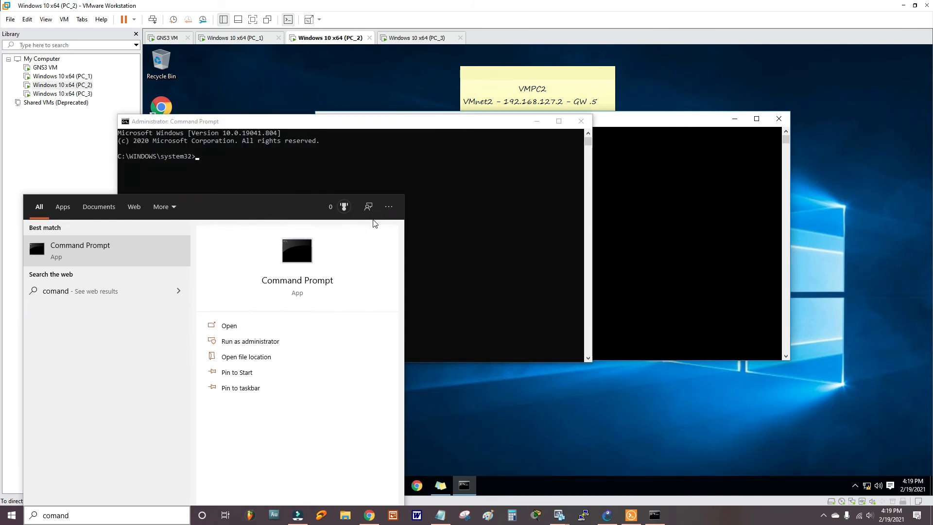
text(c)
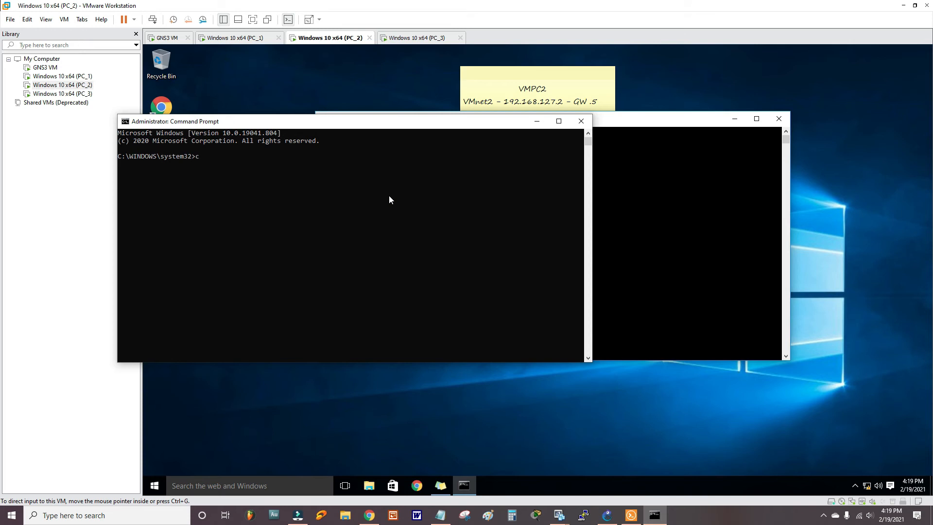
text(olor c)
key(Return)
- Telnet to R1 at 192.168.209.4 and enter the second local username
text(telnet 192.168.209.4)
key(Return)
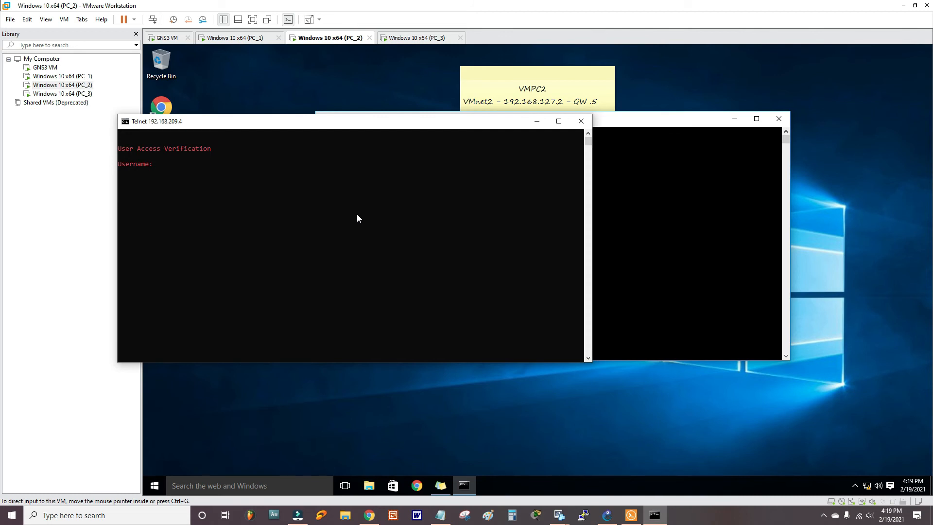
text(john)
key(Return)
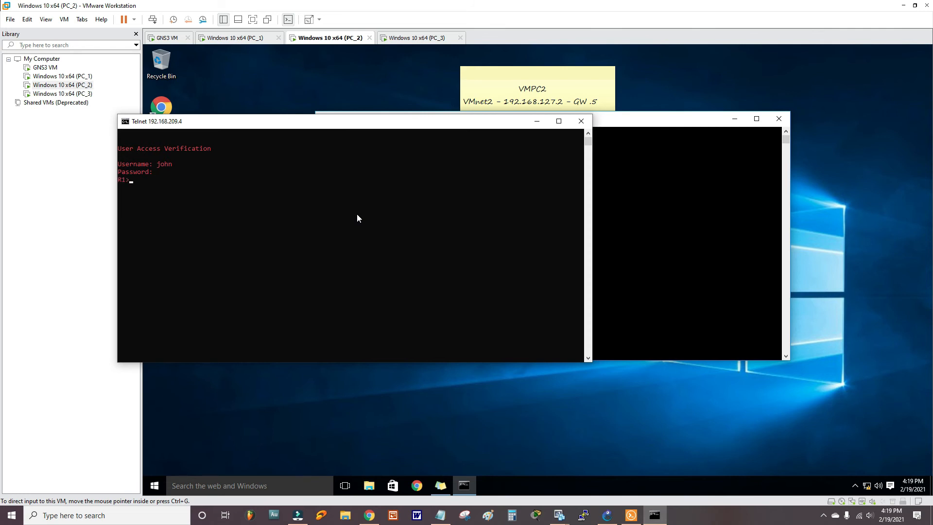
- Enter privileged mode and configure terminal on R1 over the Telnet session
key(Return)
text(f)
key(Tab)
key(Return)
key(Return)
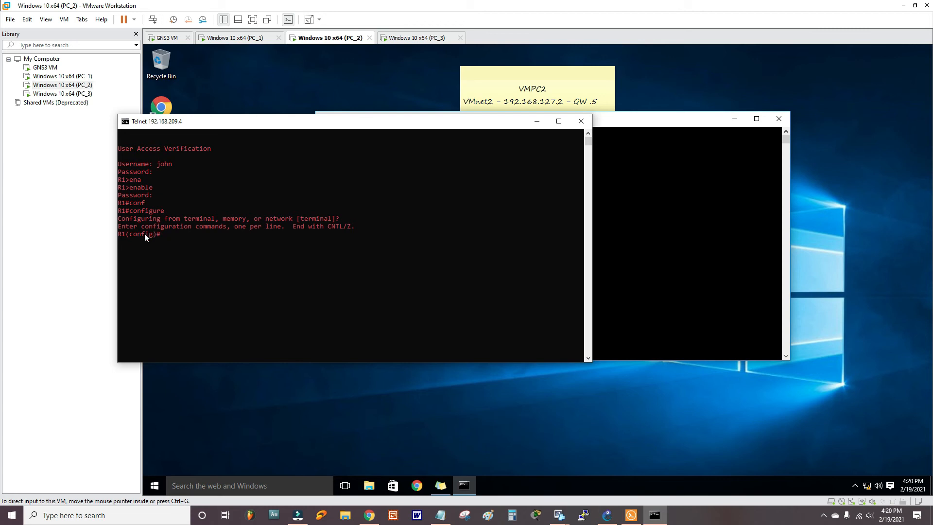
click(607, 514)
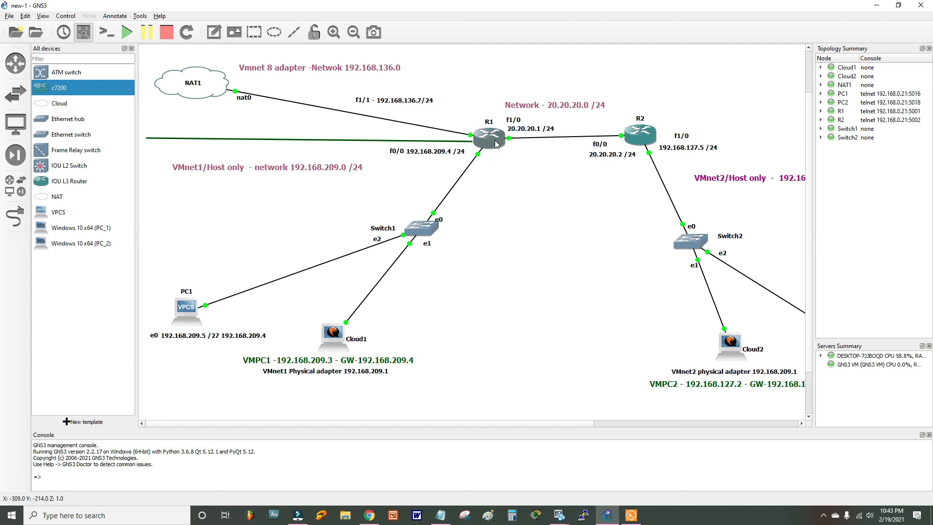
- Ping 8.8.8.8 from R1's console
mouse_move(494, 142)
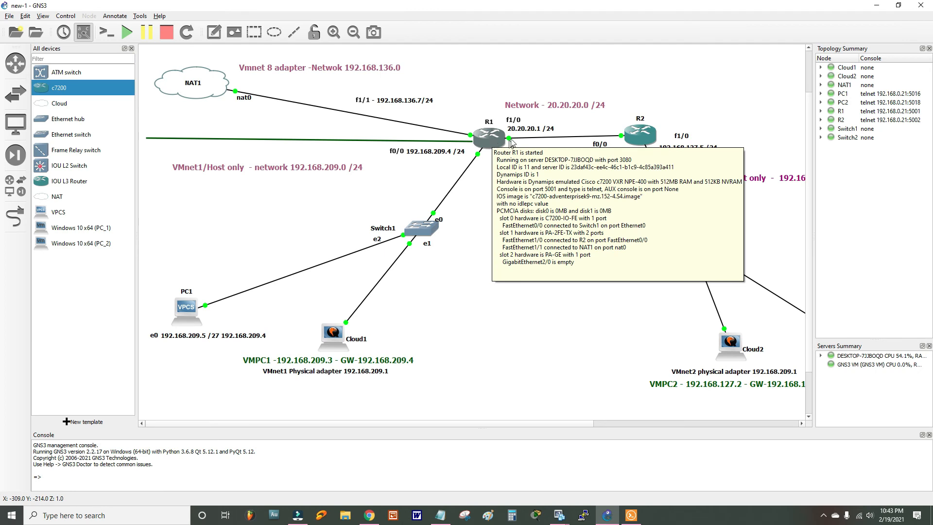
click(632, 515)
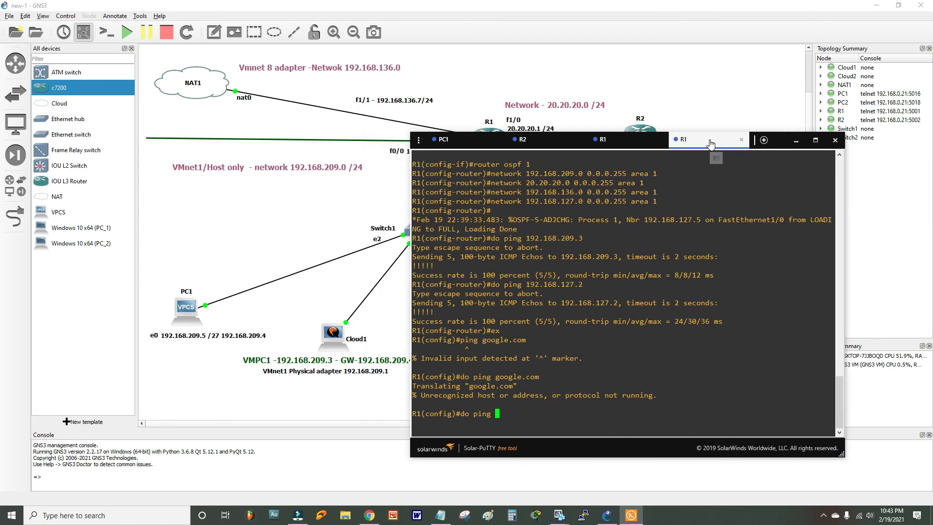
text(8.8.8.8)
key(Return)
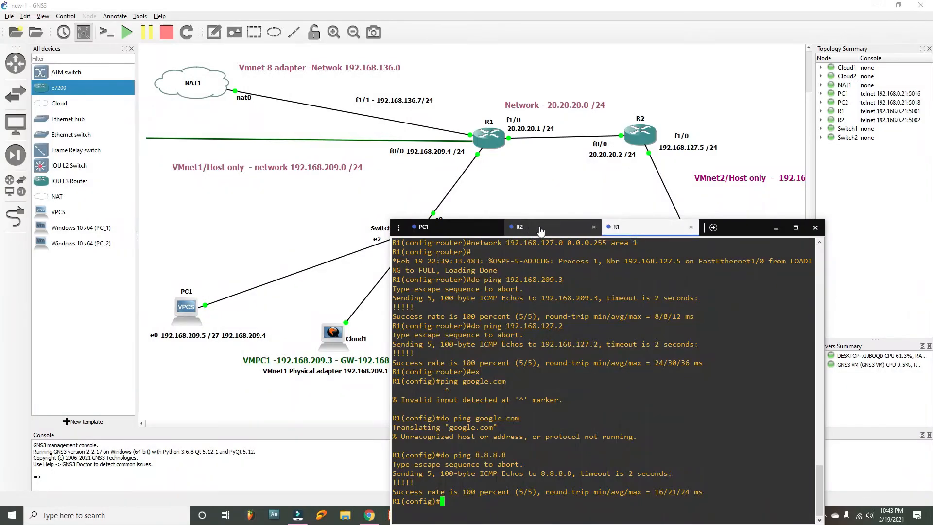
- Run 'do ping 8.8.8.8' on R2, then go back to R1's console
click(539, 227)
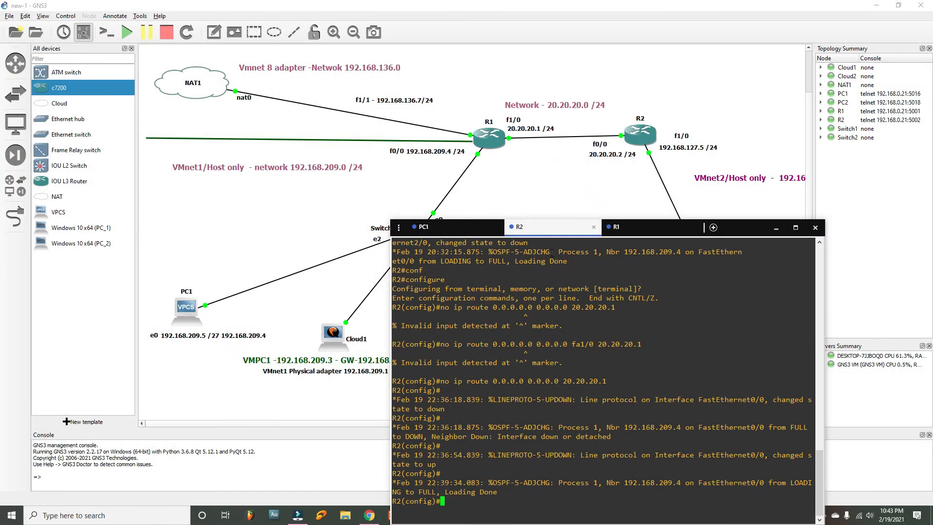
text(do ping 8.8.8.8)
key(Return)
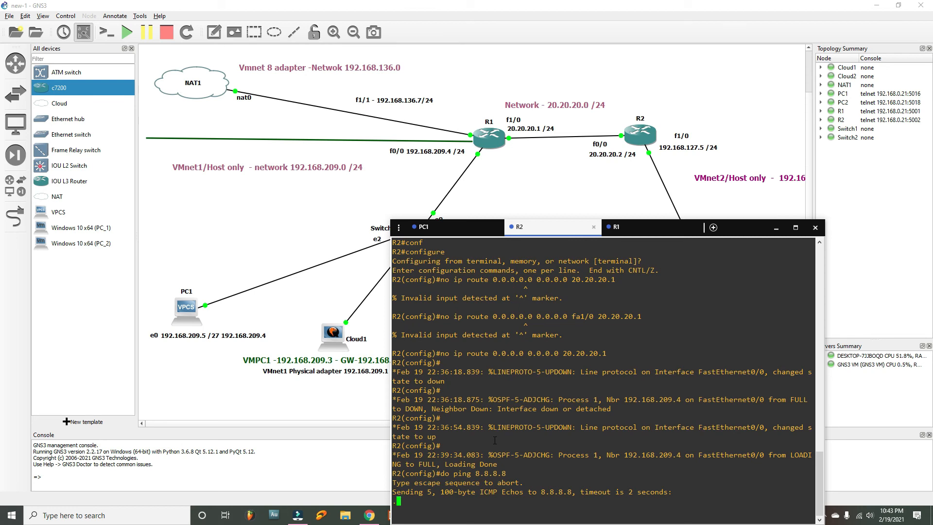
click(614, 226)
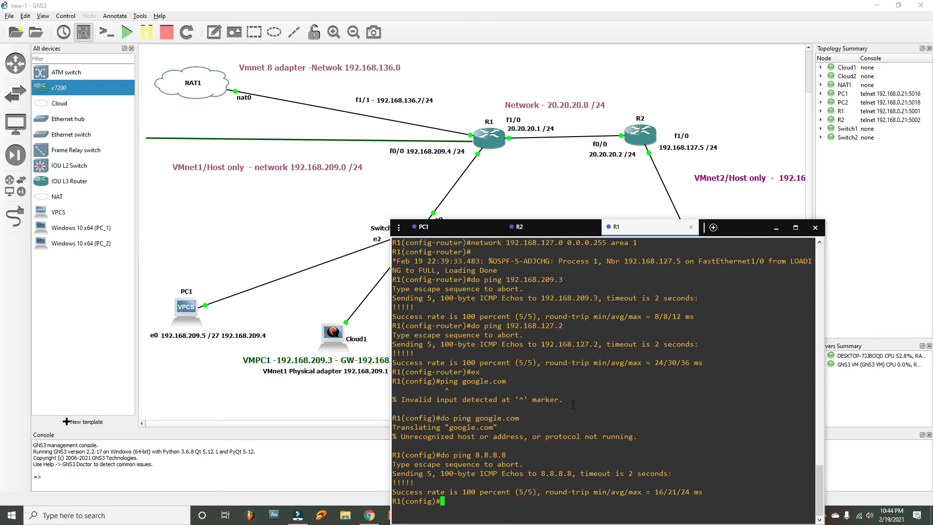
drag(630, 228, 660, 105)
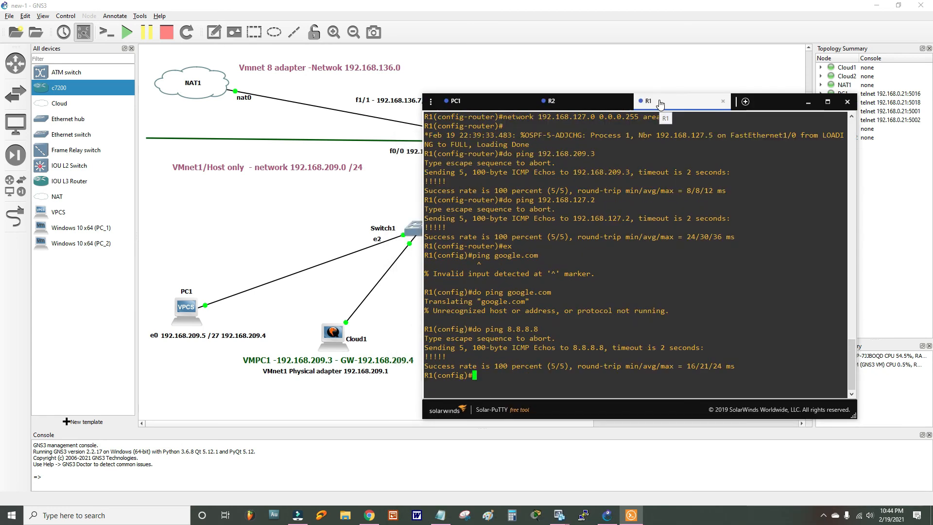
- Mark R1's fa1/1 as the NAT outside interface
text(int fa1/1)
key(Return)
text(ip na)
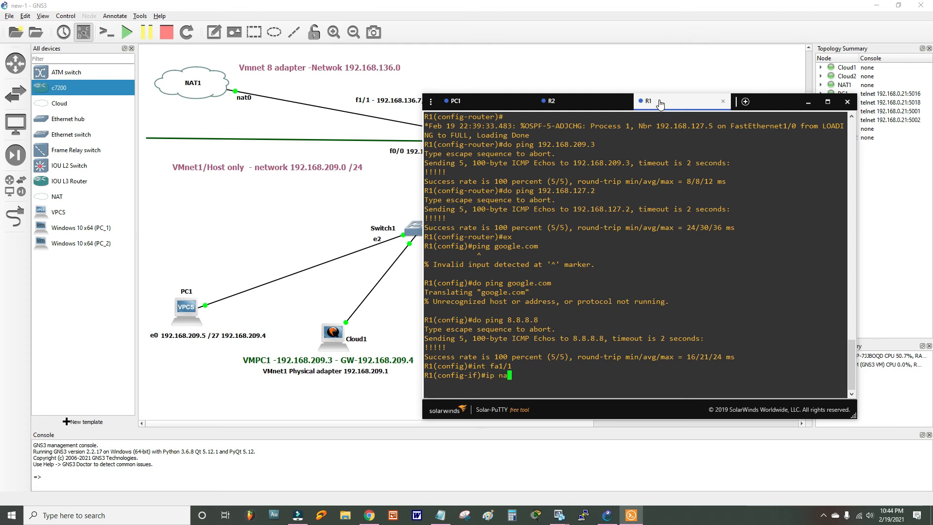
text(t out)
key(Tab)
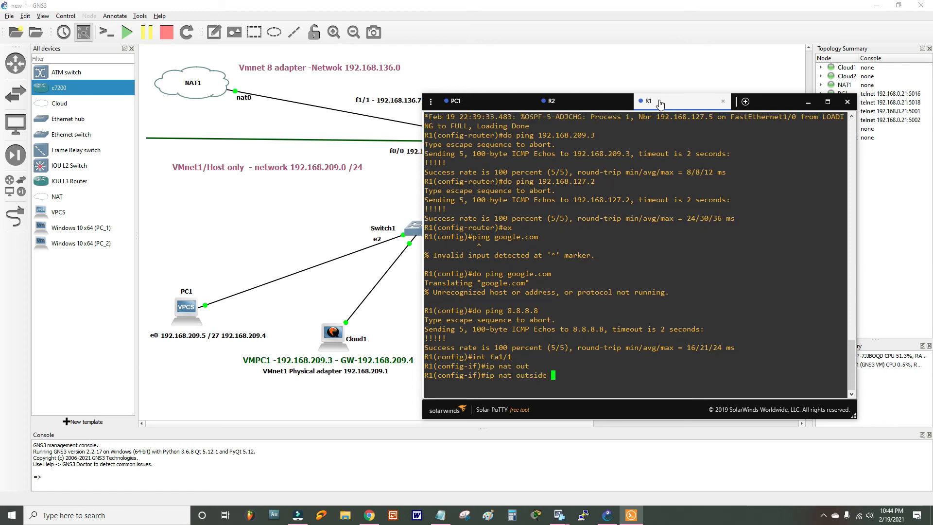
key(Return)
- Mark the fa0/0 and fa1/0 interface range as NAT inside
text(int)
drag(659, 104, 726, 162)
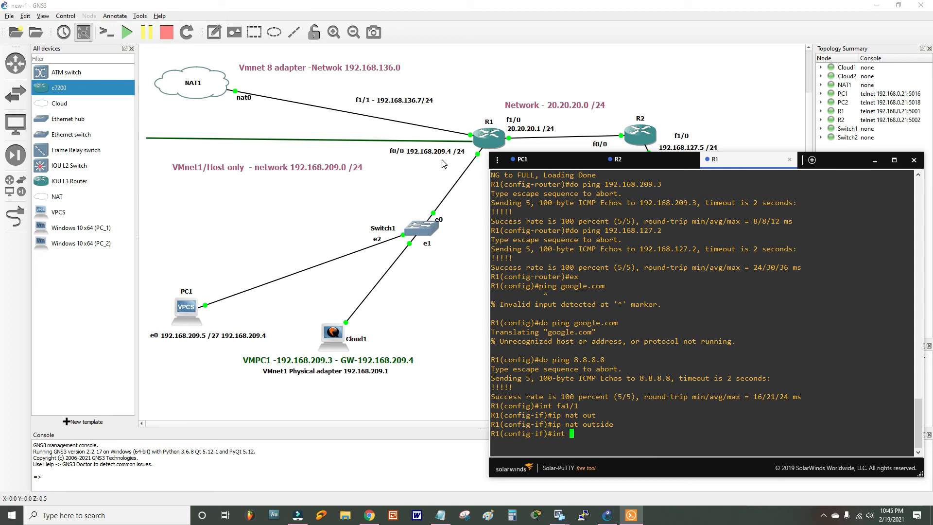
text(range fa0/0, fa1/0)
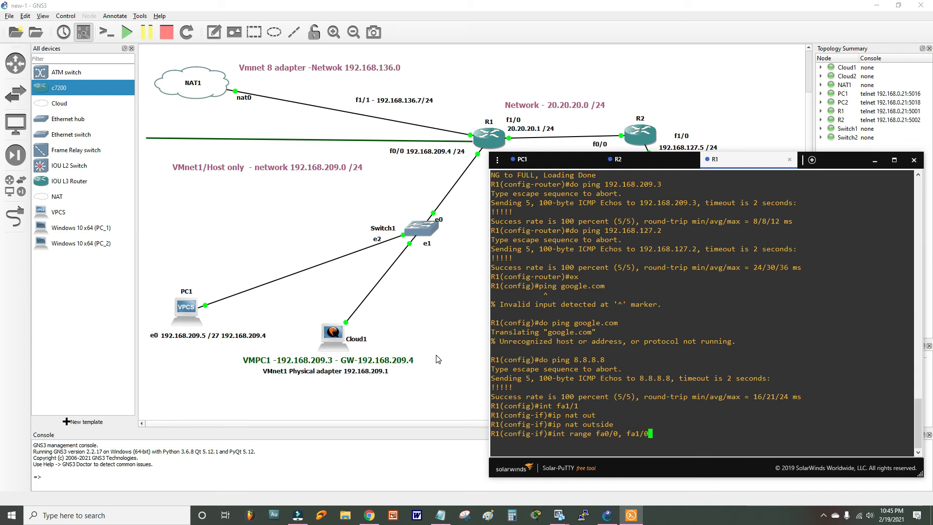
key(Return)
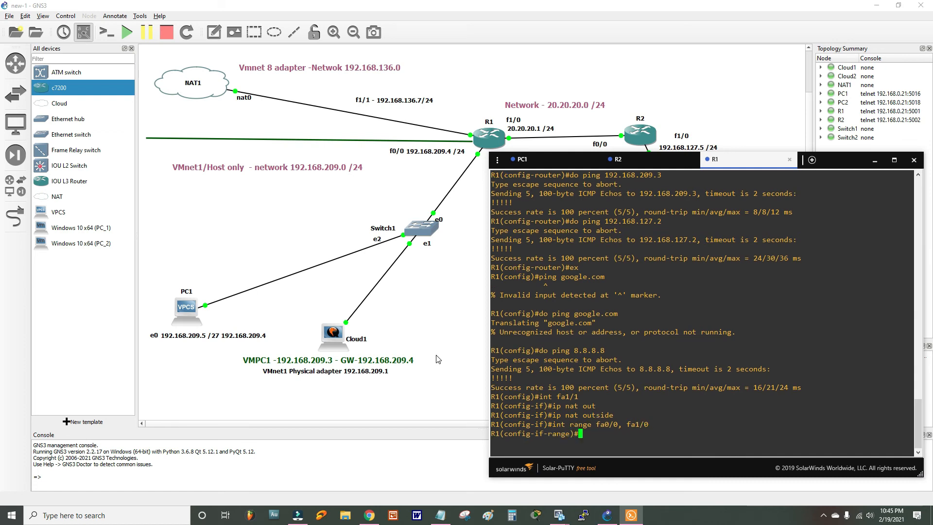
text(ip nat in)
key(Tab)
key(Return)
text(ex)
key(Return)
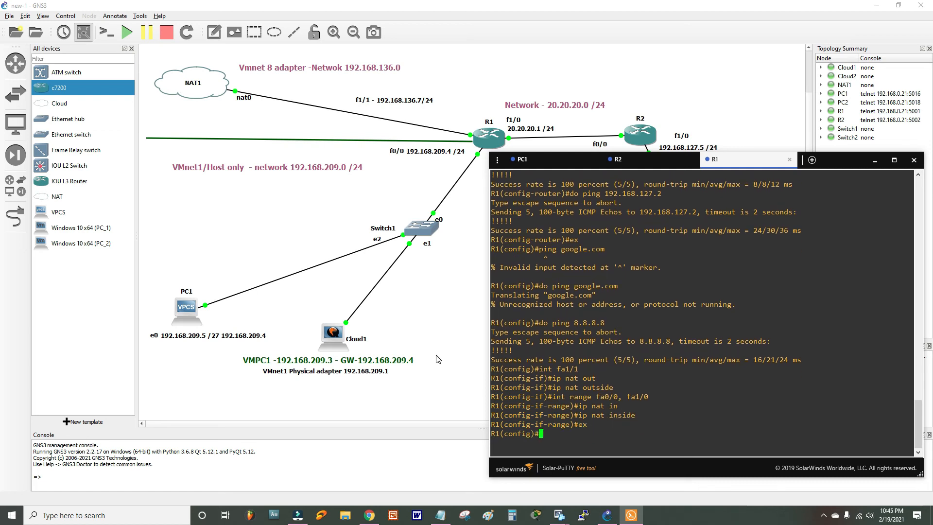
- Add 'ip nat inside source list 1 interface fa1/1 overload' on R1
text(ip nat in)
key(Tab)
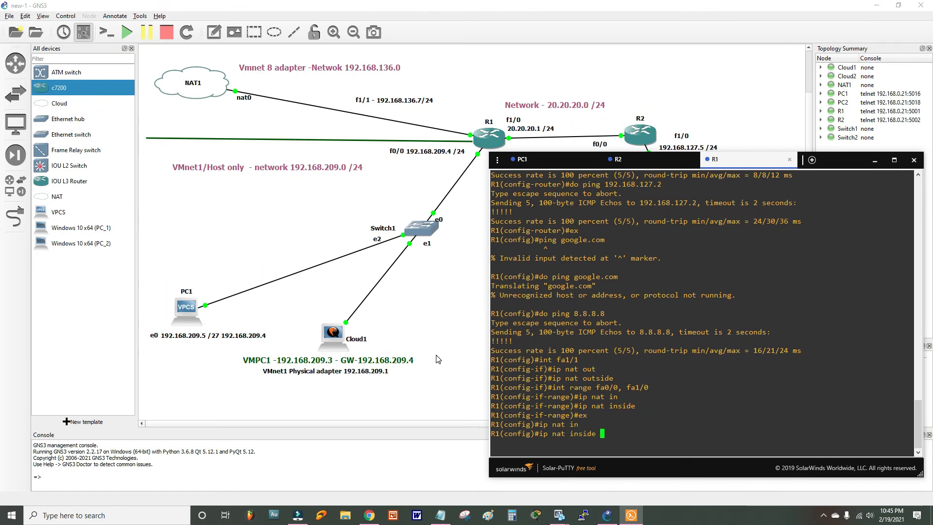
text(sour)
key(Tab)
text(list)
key(Tab)
text(1 )
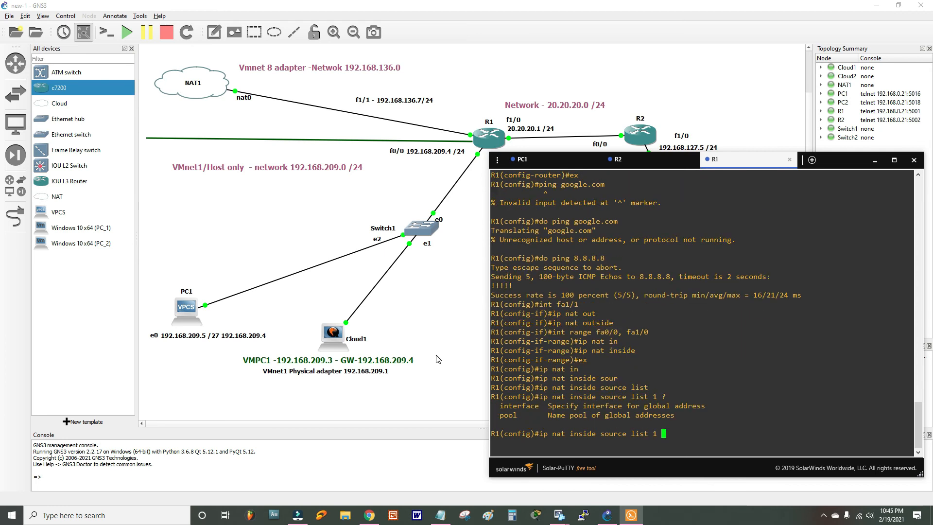
text(?int fa1/1 ov)
key(Tab)
key(Return)
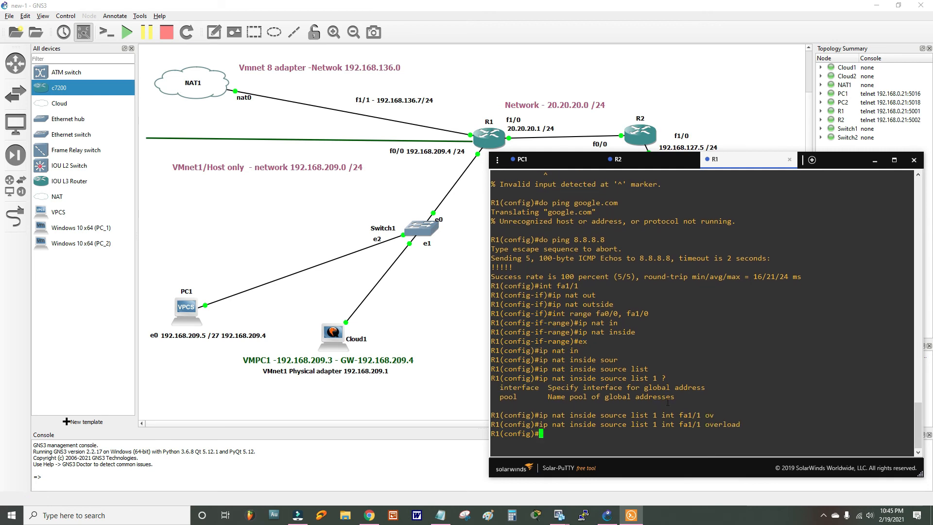
drag(729, 166, 729, 149)
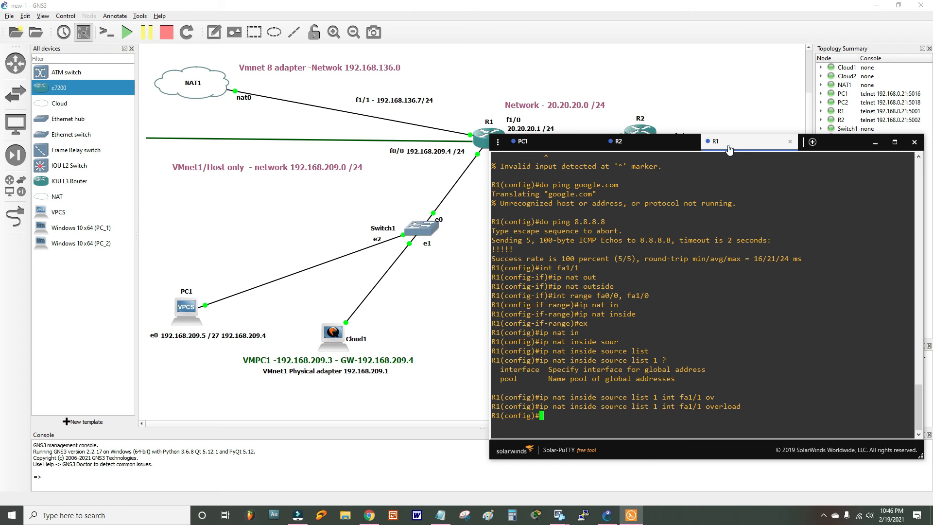
- Create access-list 1 permitting any traffic on R1
text(acc)
key(Tab)
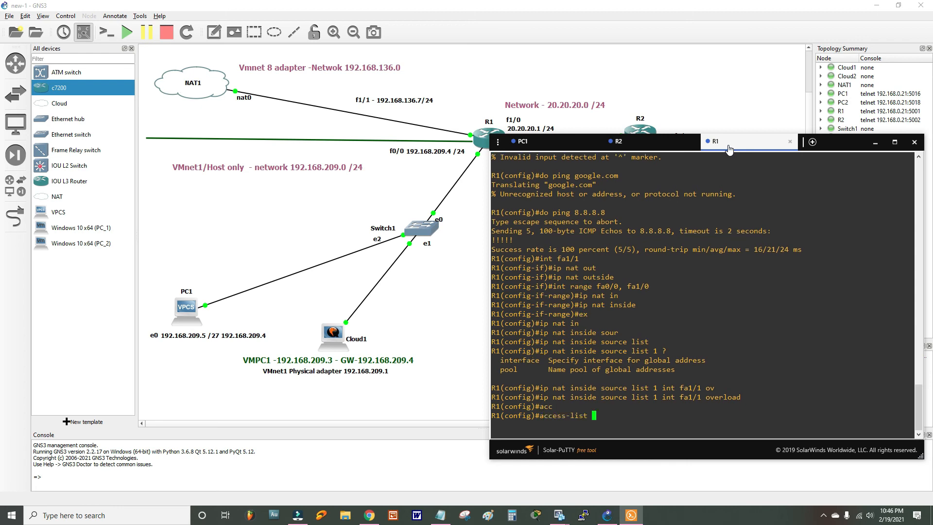
text(1 permit any)
key(Return)
text(end)
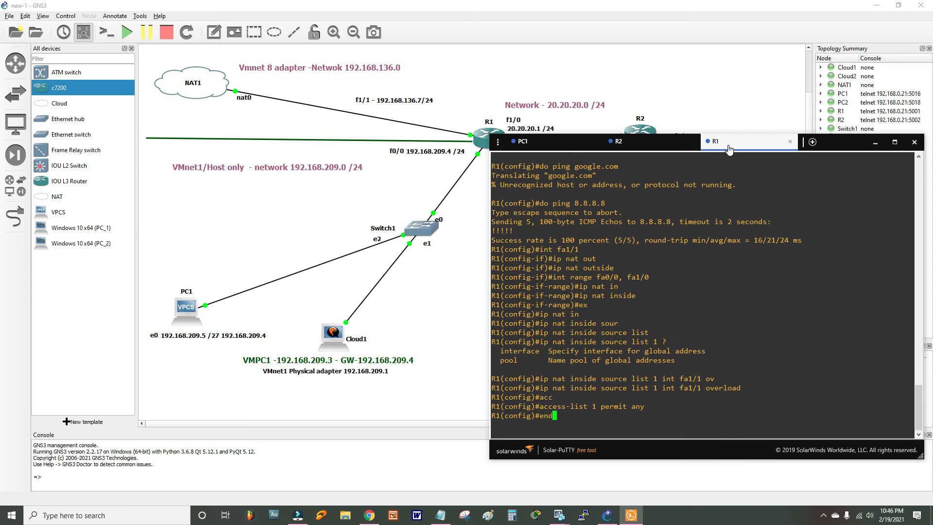
key(Return)
- Display and page through R1's running configuration with 'do sh run'
text(do sho run)
key(Return)
text(conf)
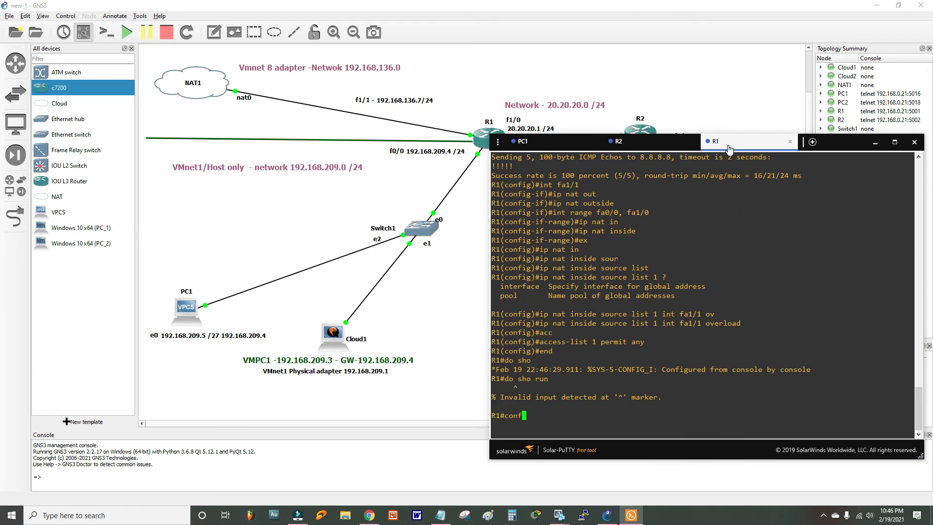
key(Tab)
key(Tab)
key(Return)
key(Return)
text(do )
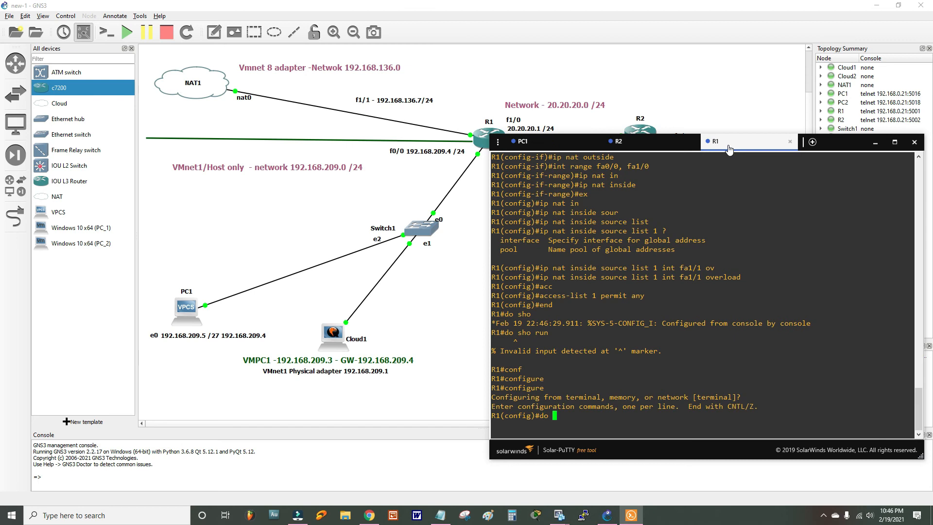
text(sh runb)
key(BackSpace)
key(Return)
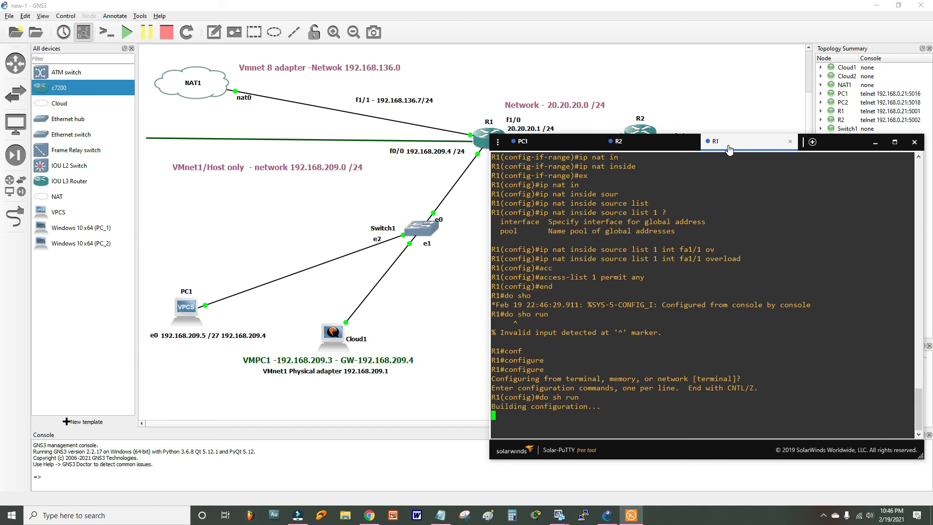
key(Return)
key(Return)
key(Return)
key(Return)
key(Return)
key(Return)
key(Return)
key(Return)
key(Return)
key(Return)
key(Return)
key(Return)
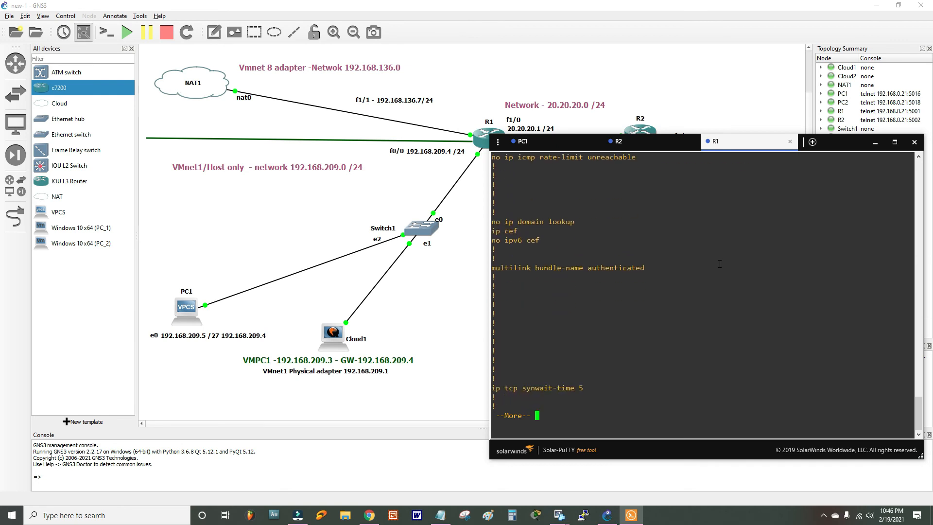
key(Return)
key(Return)
key(Return)
key(Return)
key(Return)
key(Return)
key(Return)
key(Return)
key(Return)
key(Return)
key(Return)
key(Return)
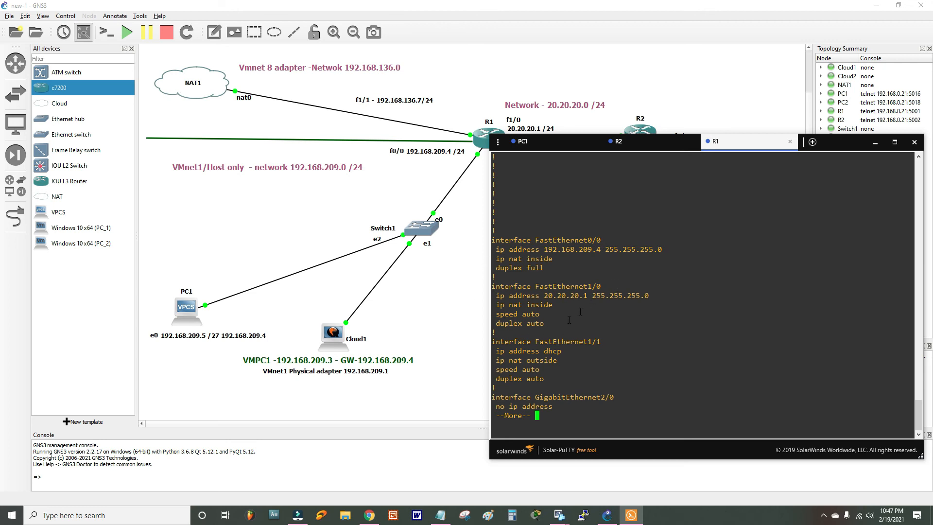
- Reposition the console window to uncover R1, R2 and Switch1 in the topology
drag(845, 142, 864, 173)
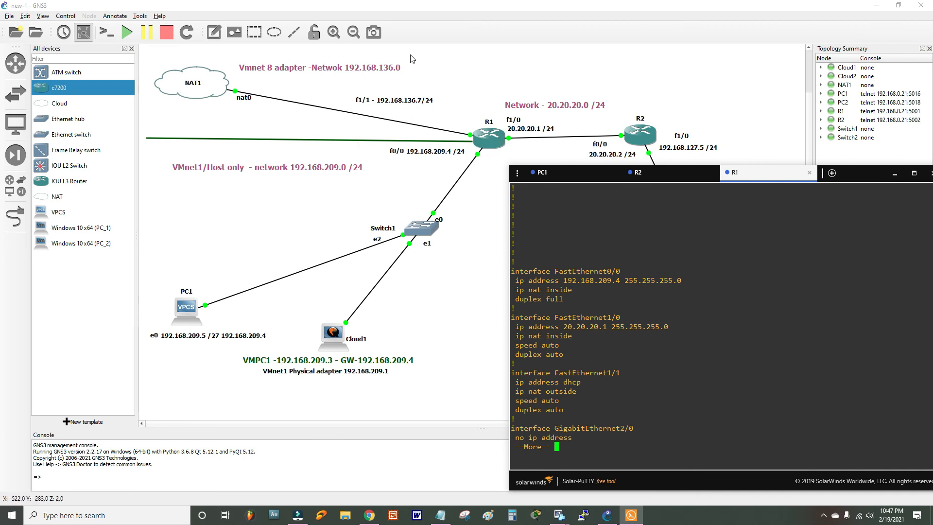
drag(856, 173, 714, 138)
scroll(543, 362, up, 20)
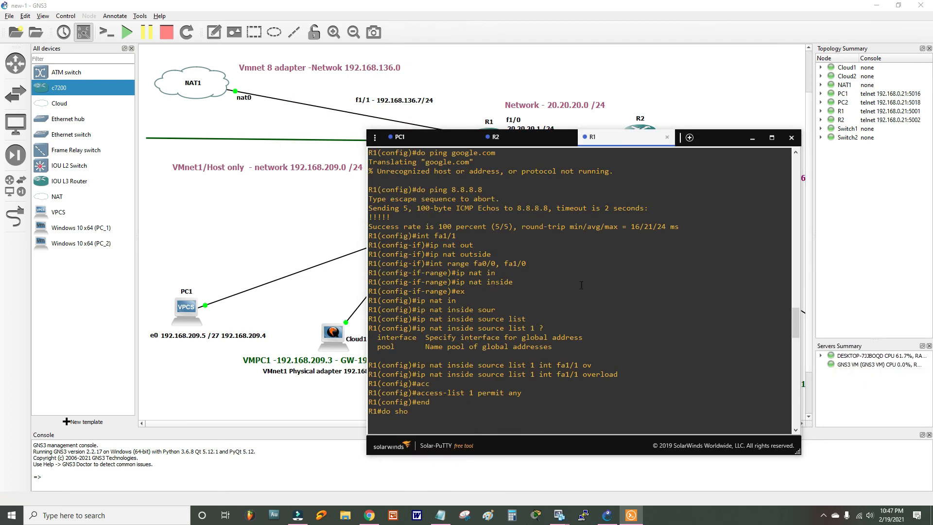
drag(619, 139, 740, 157)
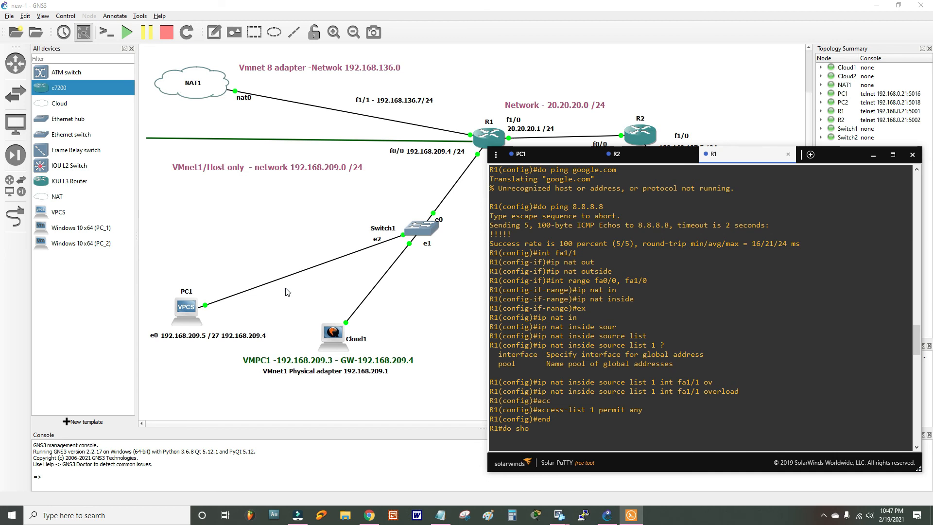
drag(736, 162, 697, 128)
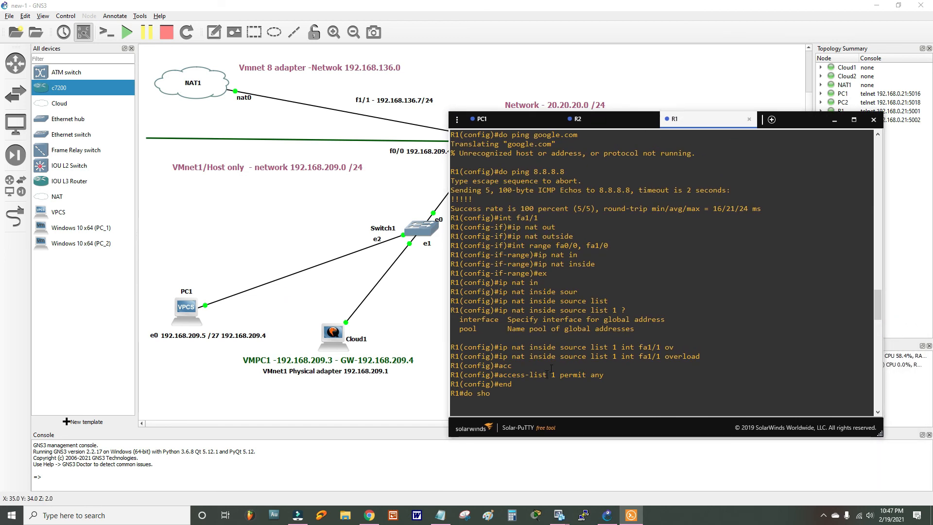
drag(693, 121, 728, 204)
- Add a default route 0.0.0.0 0.0.0.0 via 20.20.20.1 on R2
click(642, 211)
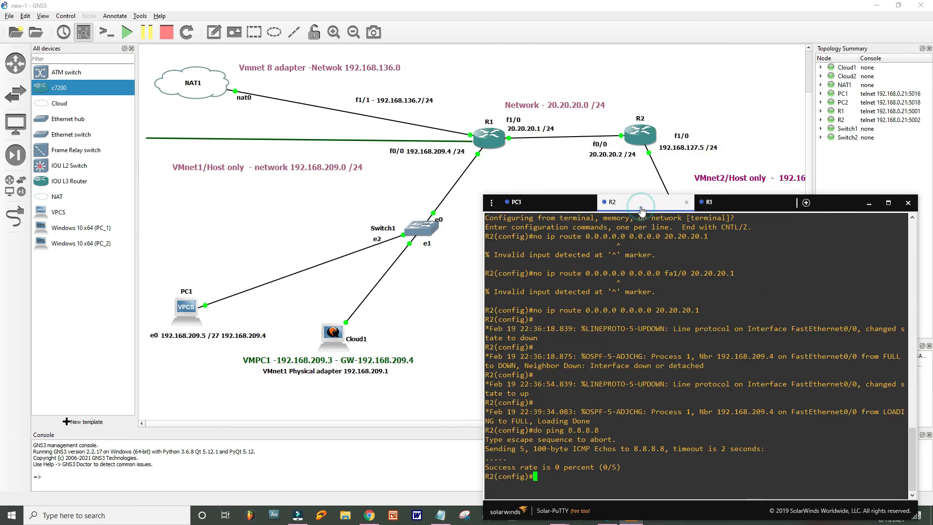
drag(640, 210, 650, 172)
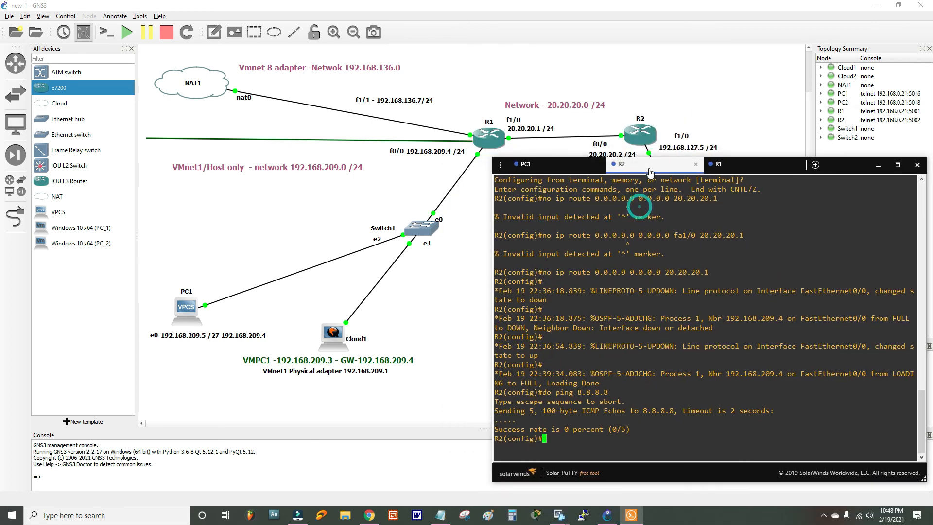
text(ip route 0.0.0.0 0.0.0.0 )
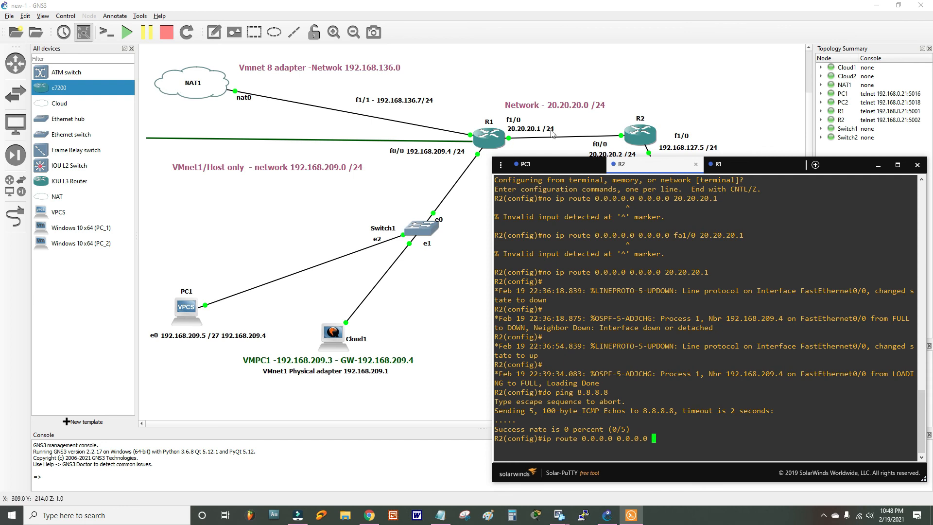
text(20.20.20.1)
key(Return)
mouse_move(637, 162)
mouse_down()
mouse_move(641, 185)
mouse_move(635, 146)
mouse_move(636, 159)
mouse_up()
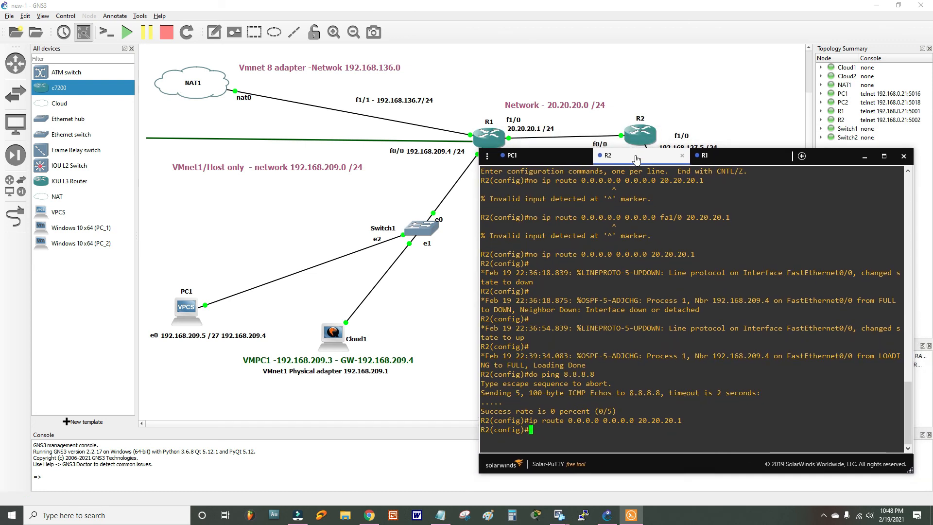
- Enable ip domain-lookup on R2 with name server 8.8.8.8
text(ip doi)
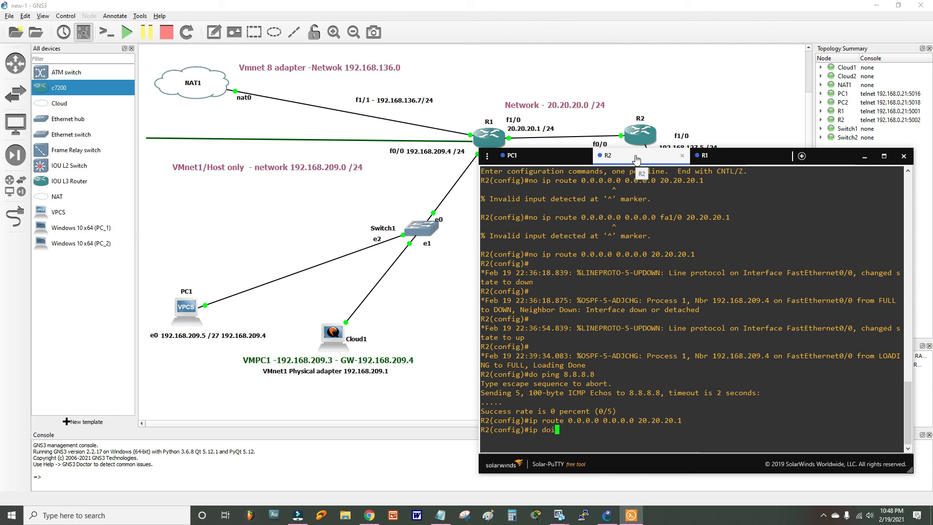
key(BackSpace)
text(ma)
key(Tab)
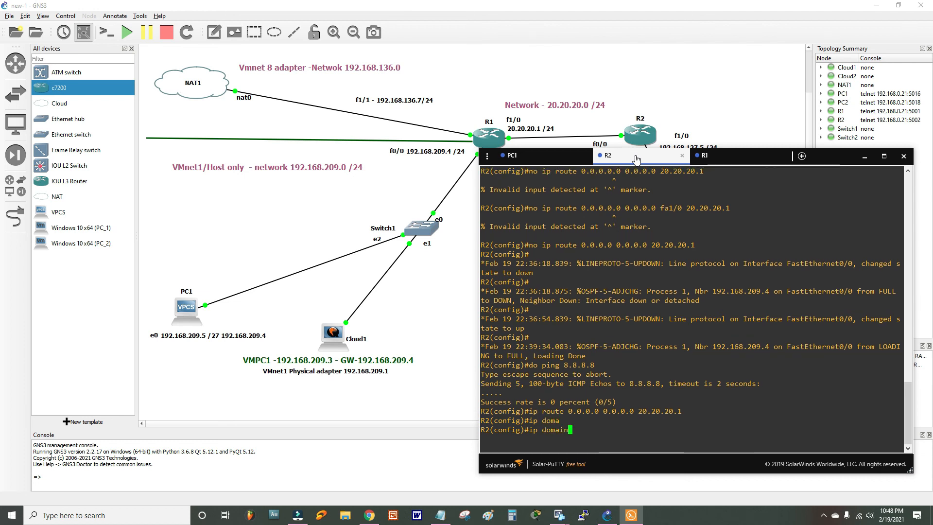
text(-look)
key(Tab)
key(Return)
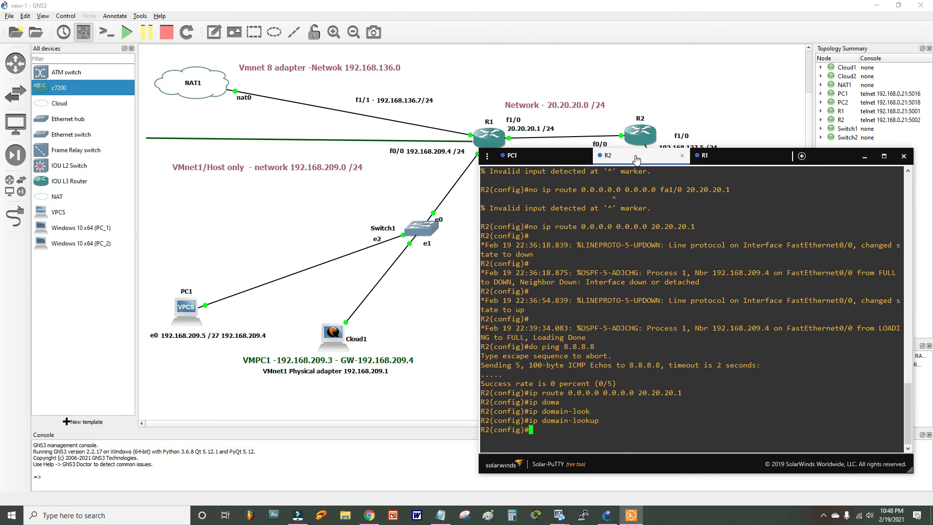
text(ip name)
key(Tab)
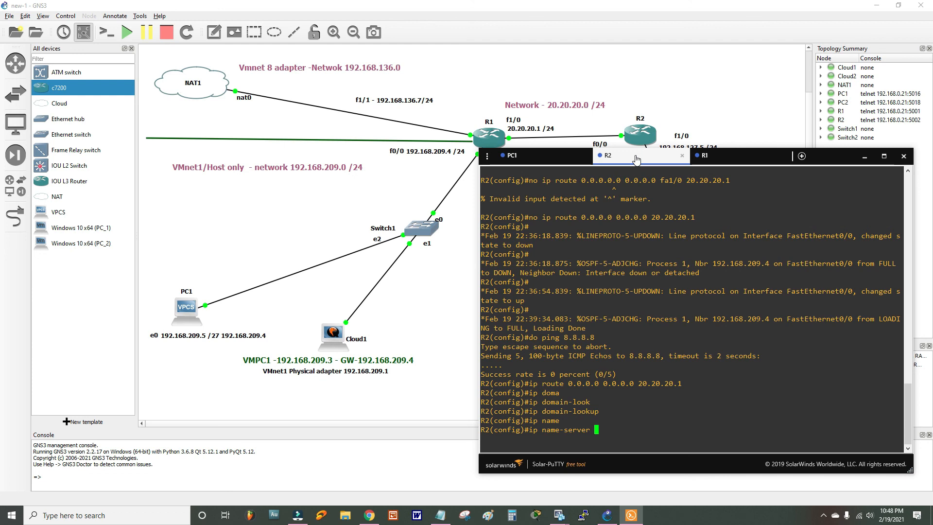
text(8.8.8.8)
key(Return)
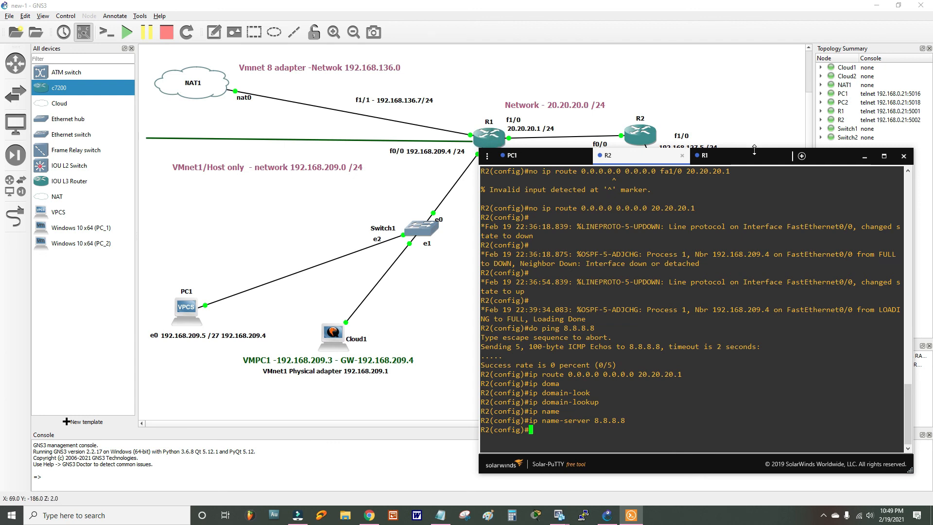
click(739, 159)
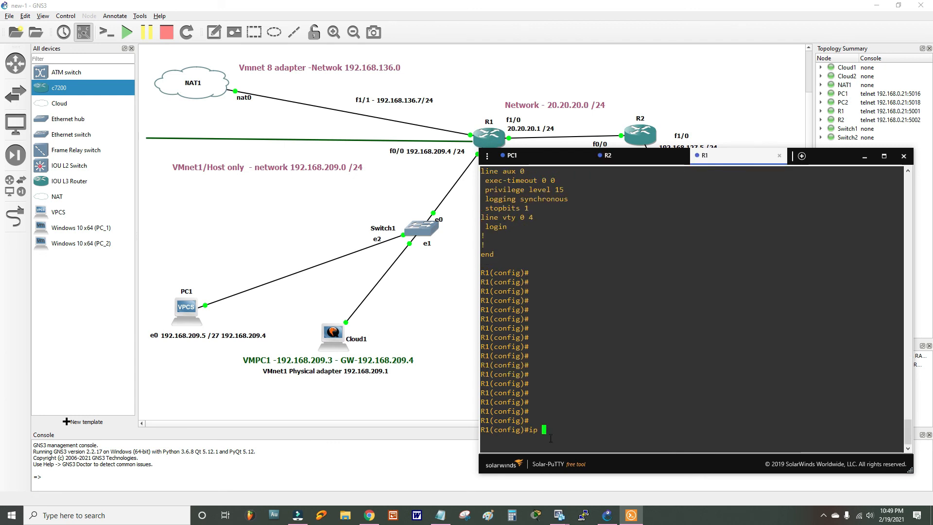
- Enable ip domain-lookup on R1 and set its name server to 8.8.8.8
text(dom)
key(Tab)
text(-loo)
key(Tab)
key(Return)
text(ip name)
key(Tab)
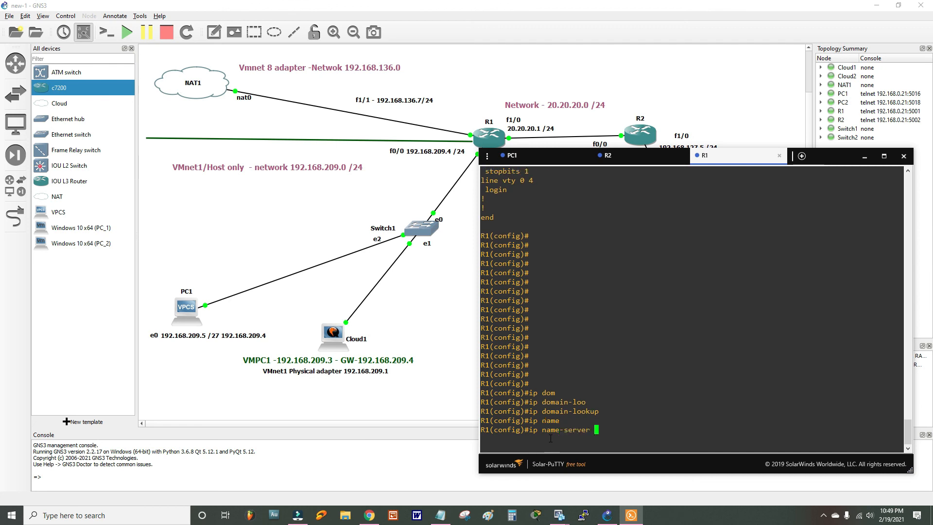
text(8.8.8.8)
key(Return)
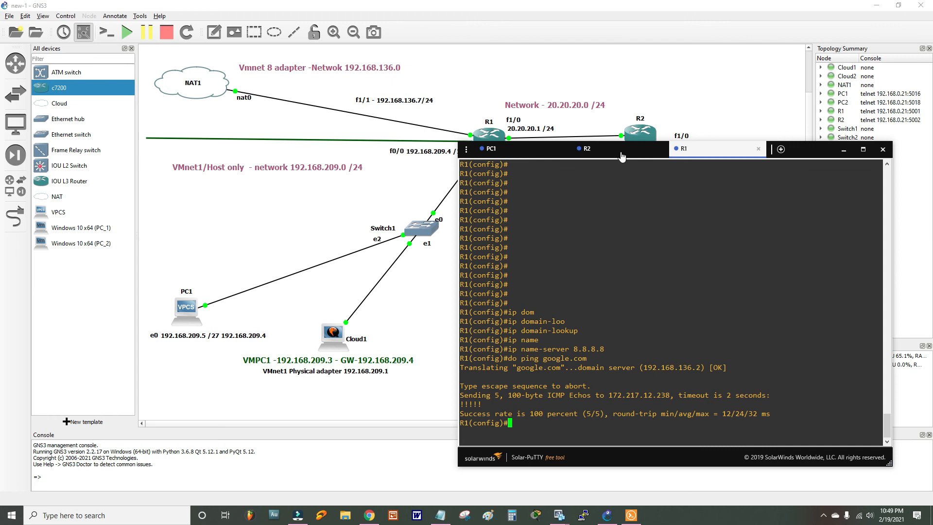
- Ping google.com from R2's console and move the console to reveal Switch2 and Cloud2
click(621, 155)
text(do ping )
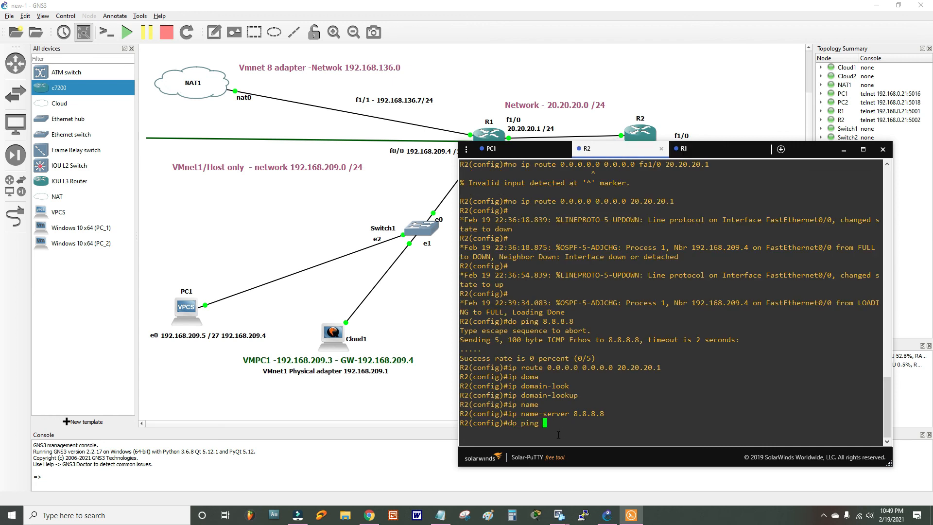
text(google.com)
key(Return)
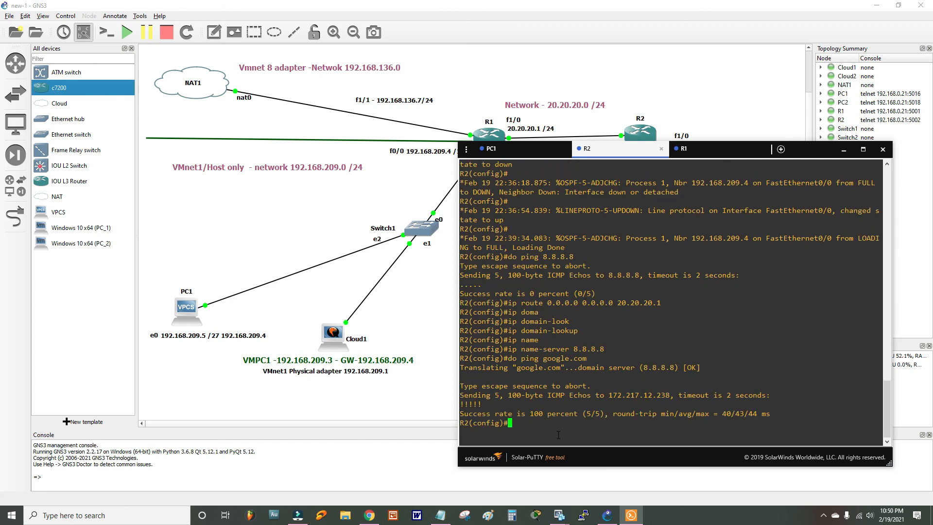
drag(621, 145, 611, 201)
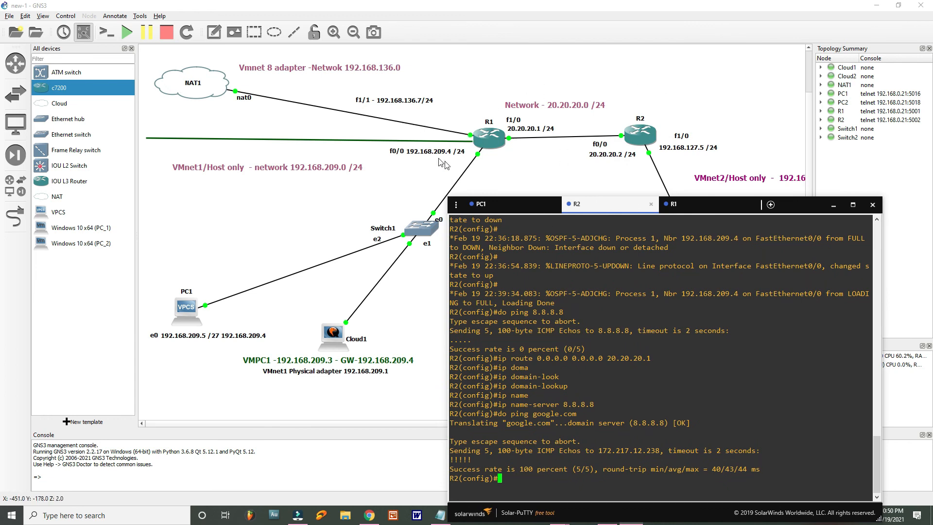
drag(594, 206, 663, 420)
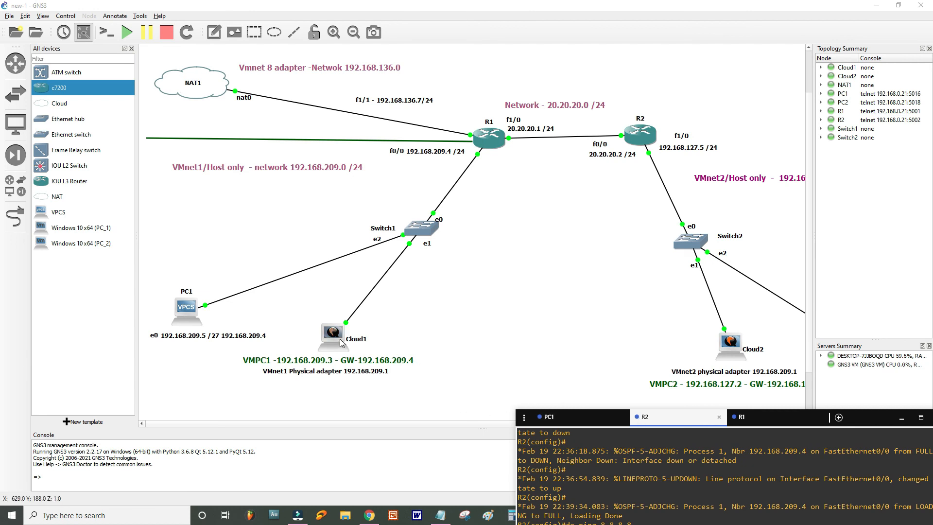
- Ping google.com and youtube.com from PC_1's Command Prompt, then switch to PC_2
mouse_move(559, 515)
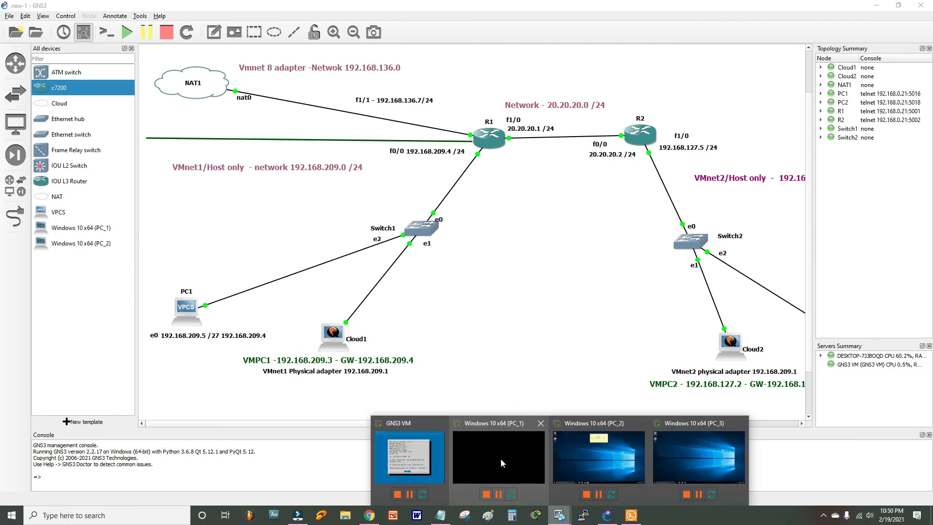
click(500, 458)
click(467, 487)
click(328, 361)
text(pi)
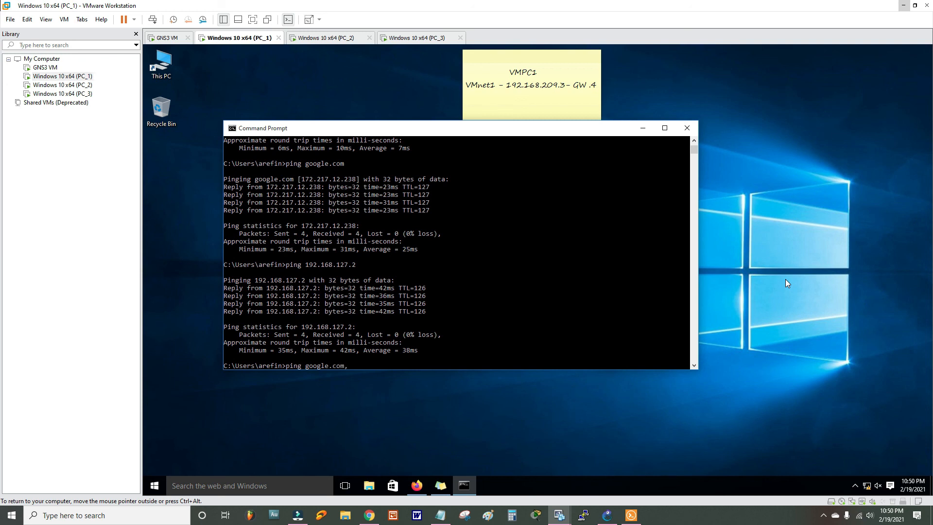
text(ng google.com)
key(Return)
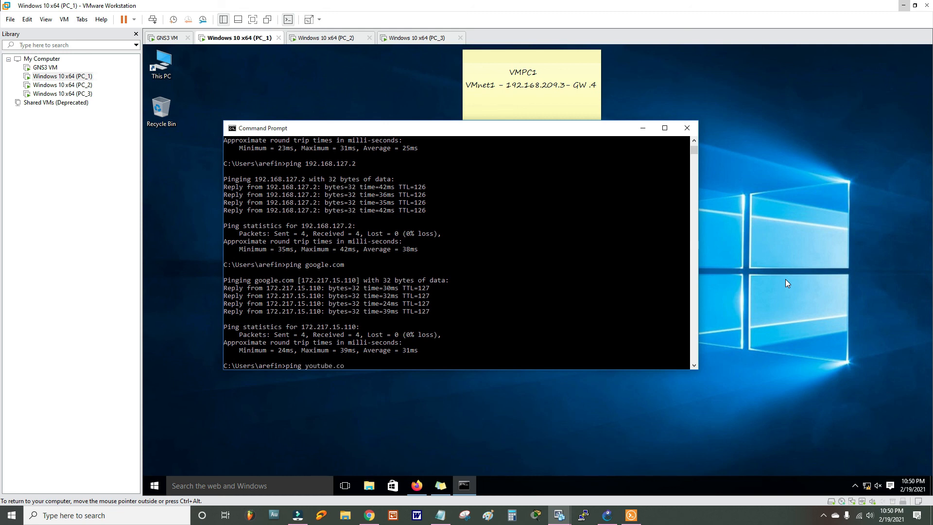
key(Return)
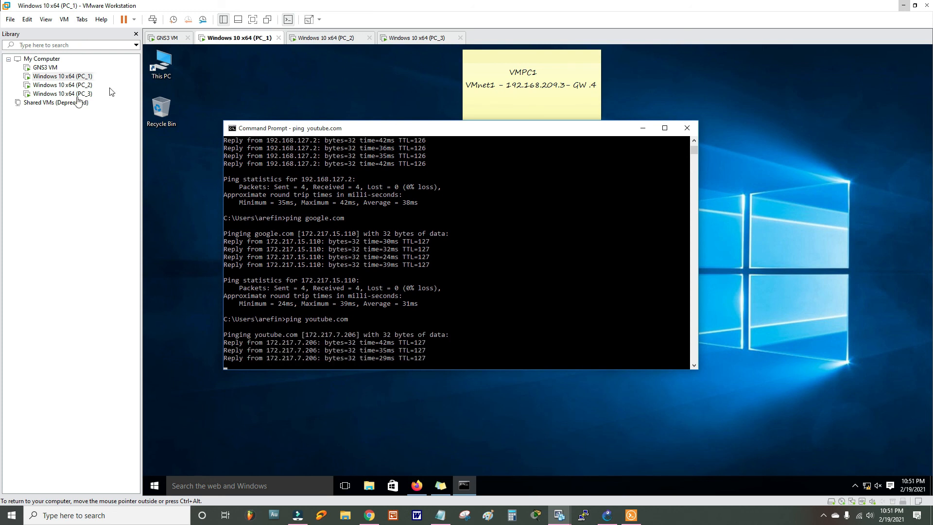
click(68, 86)
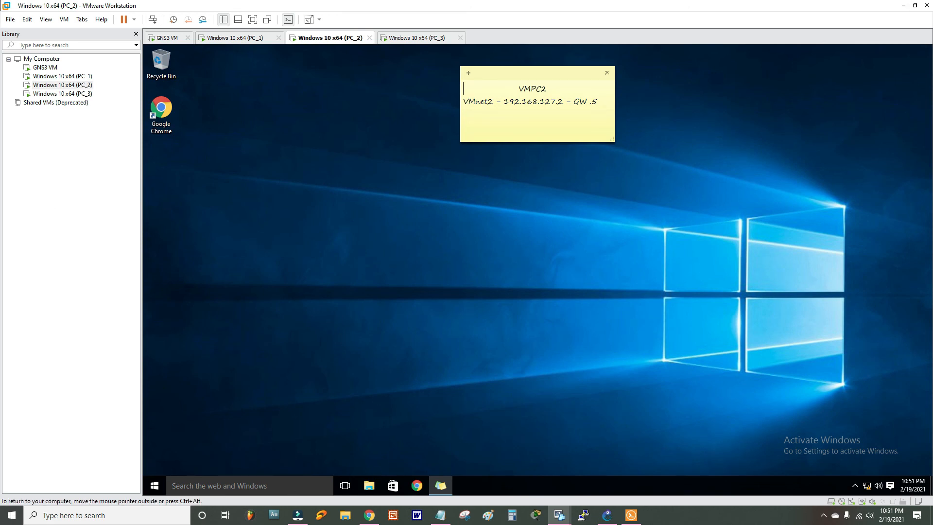
- Open Command Prompt on PC_2 and ping youtube.com, receiving 4 of 4 replies
click(293, 485)
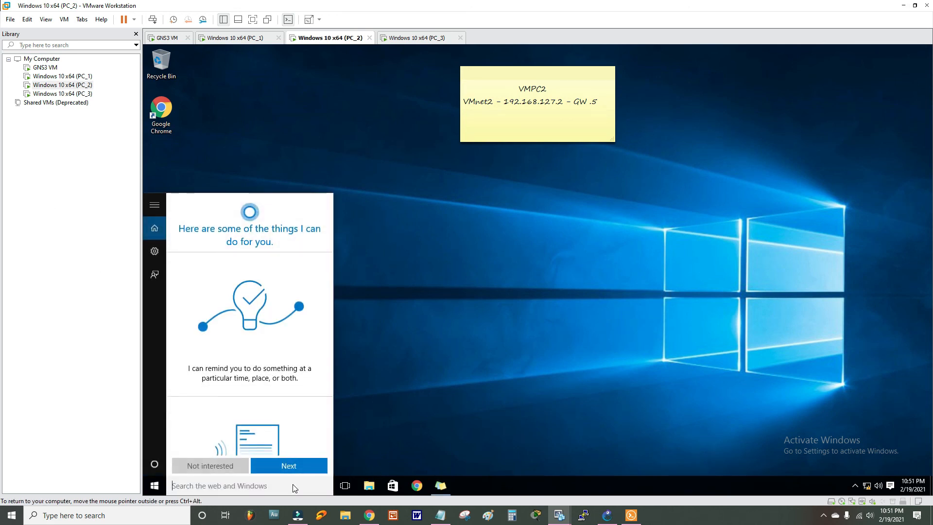
text(com)
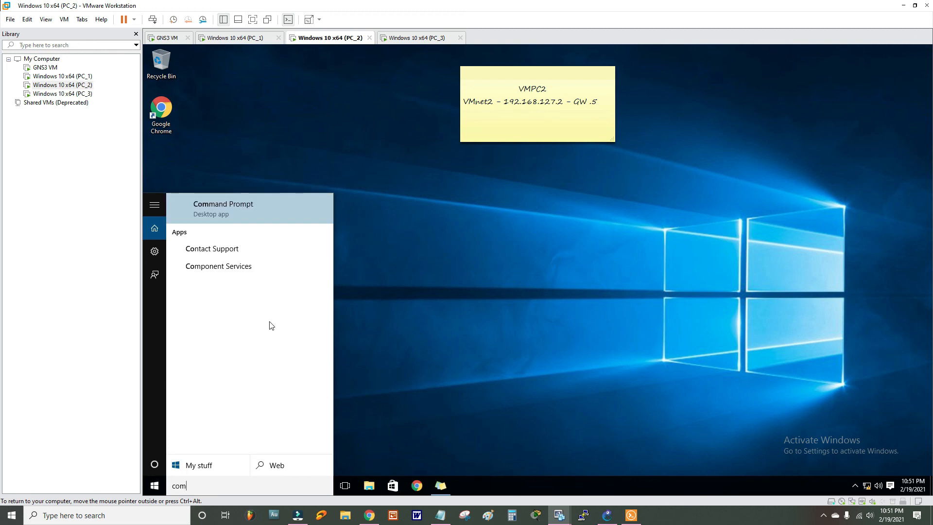
click(224, 209)
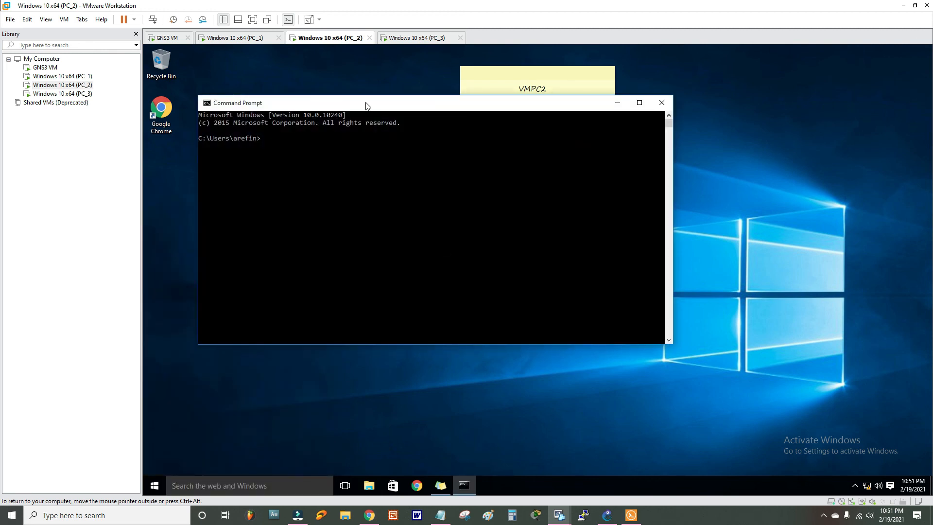
drag(366, 104, 514, 222)
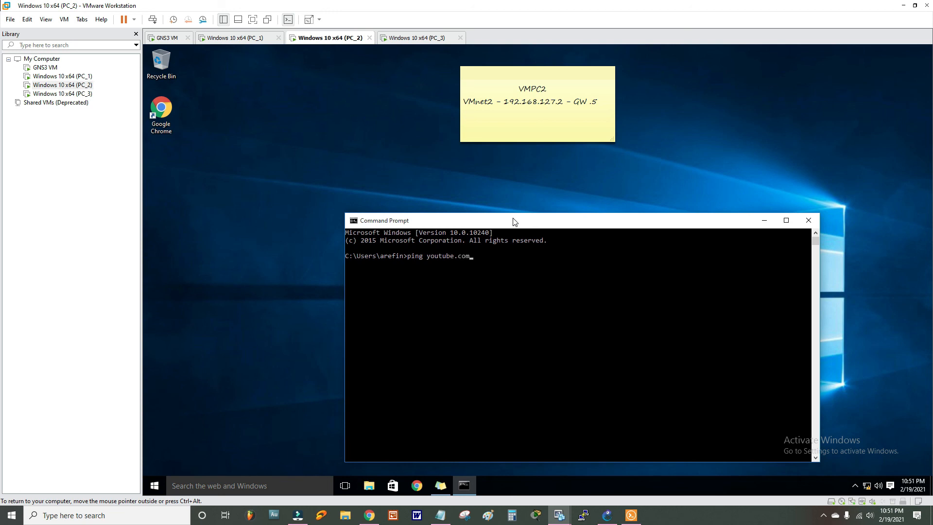
key(Return)
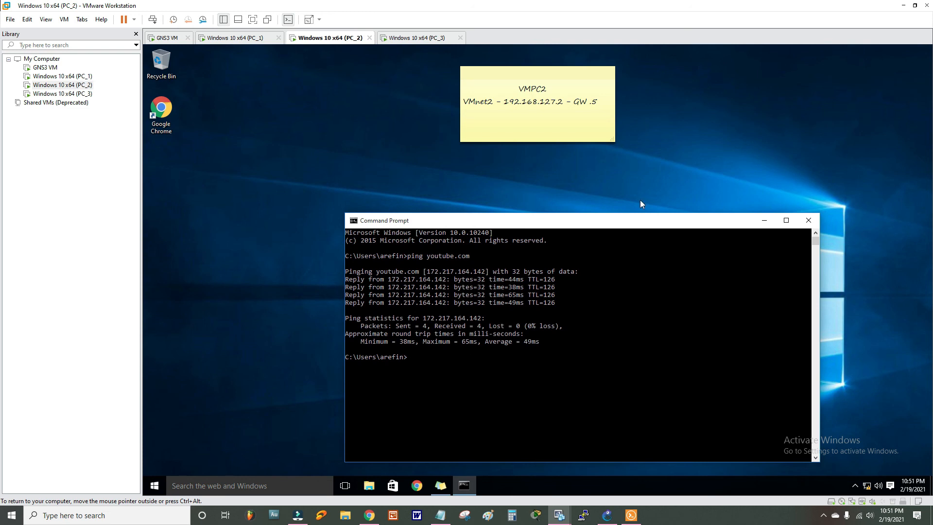
- Load youtube.com in Chrome on PC_2 and search for the suggested creator's channel
click(417, 485)
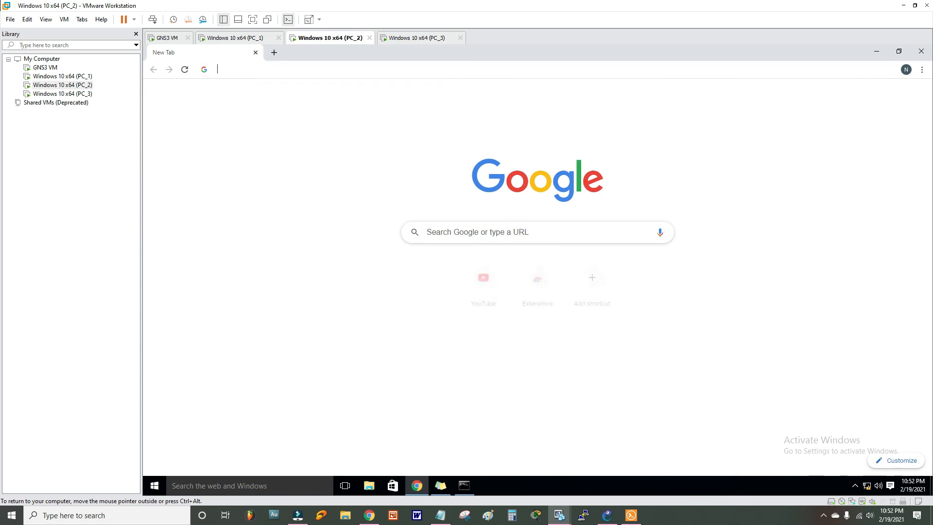
click(306, 69)
text(youtu)
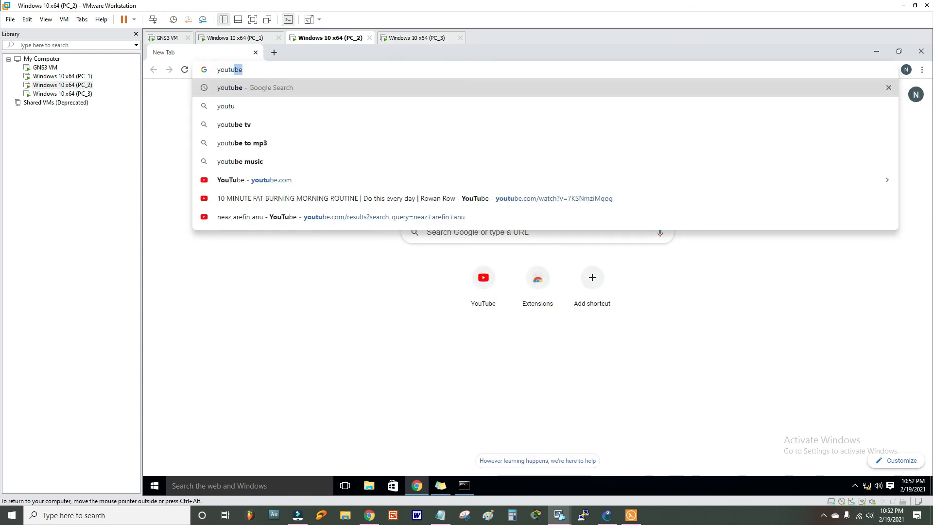
text(be)
key(Return)
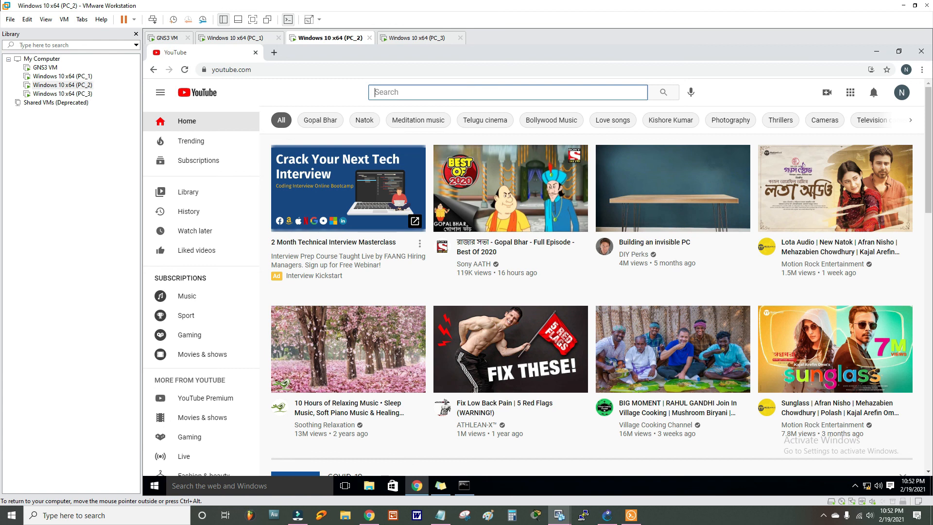
text(neaz a)
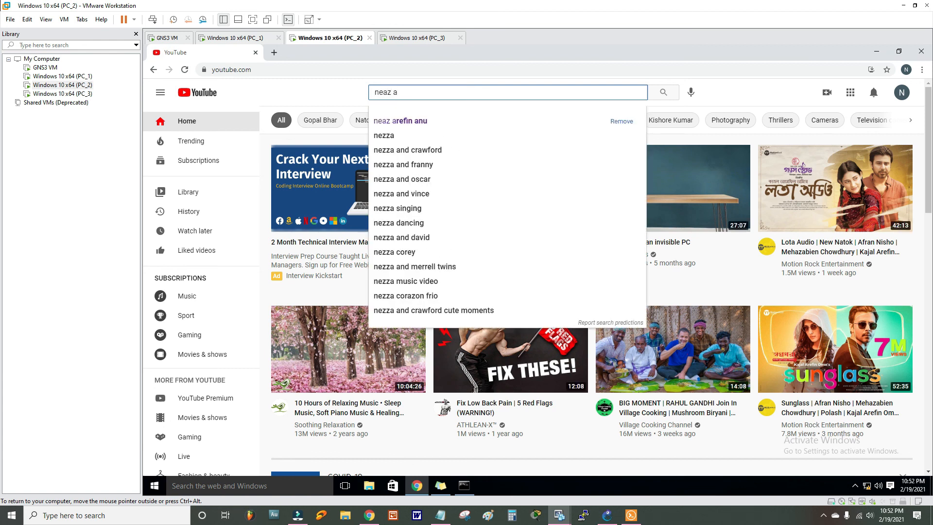
click(420, 122)
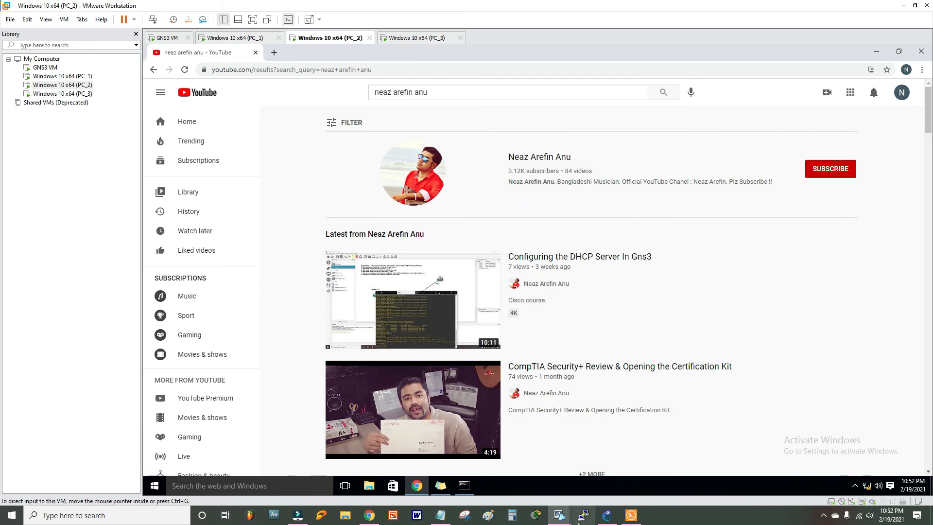
- Open Firefox on PC_1 and visit facebook.com from the suggested sites
click(59, 76)
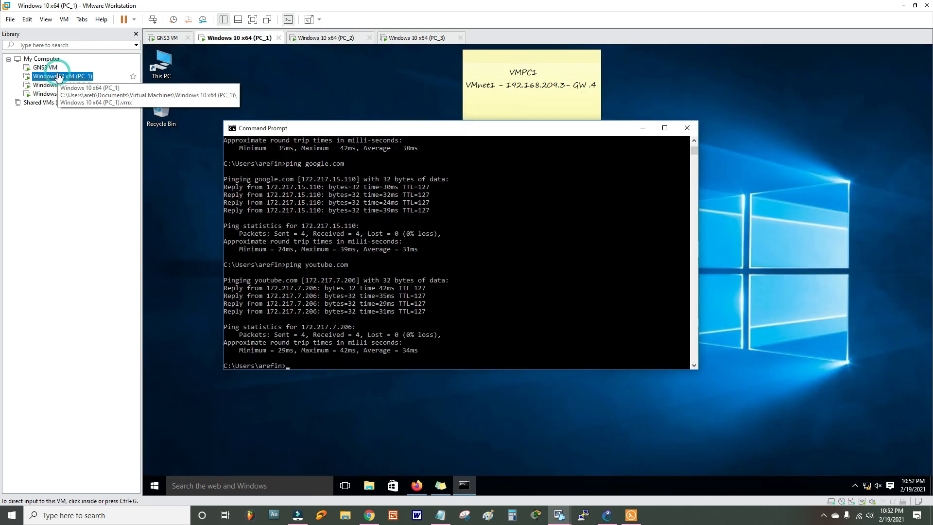
click(431, 456)
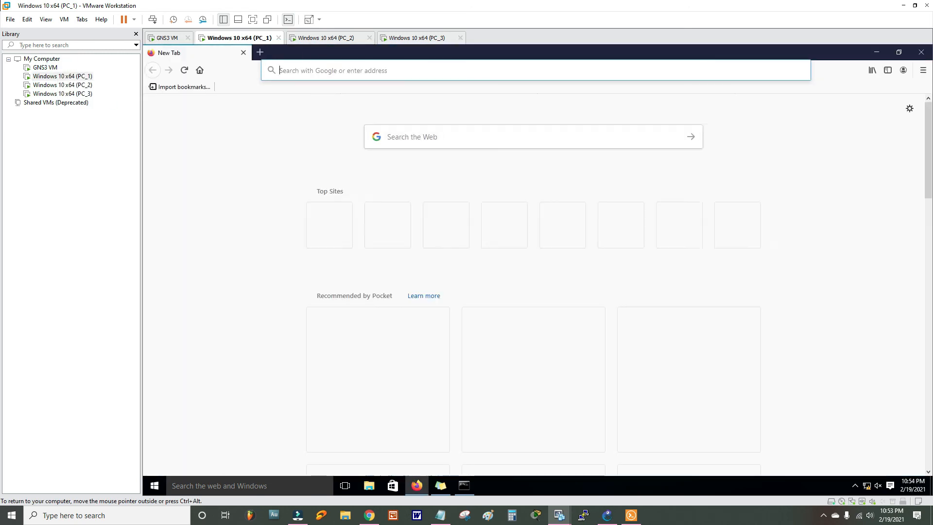
click(388, 70)
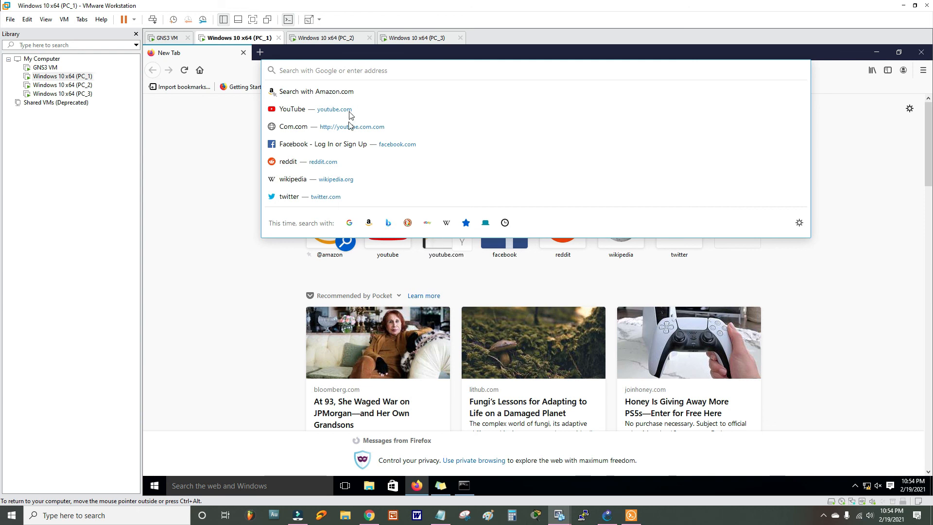
click(339, 143)
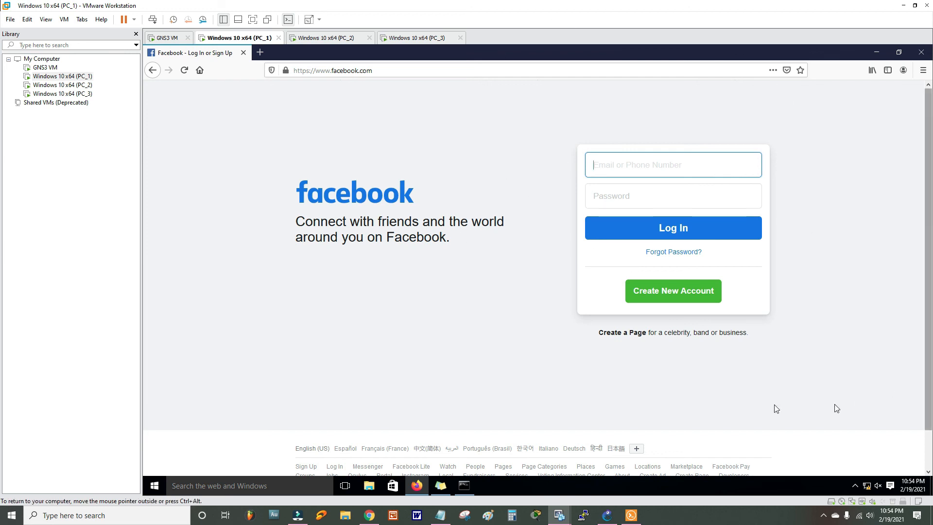
- In a new tab, search Google for 'redhat', open Red Hat's site, then return to GNS3
click(261, 52)
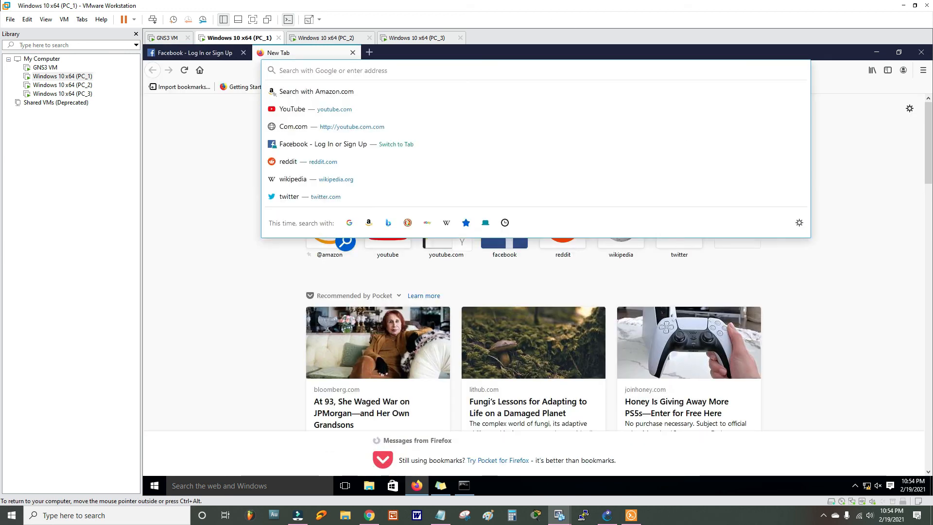
text(google)
key(Return)
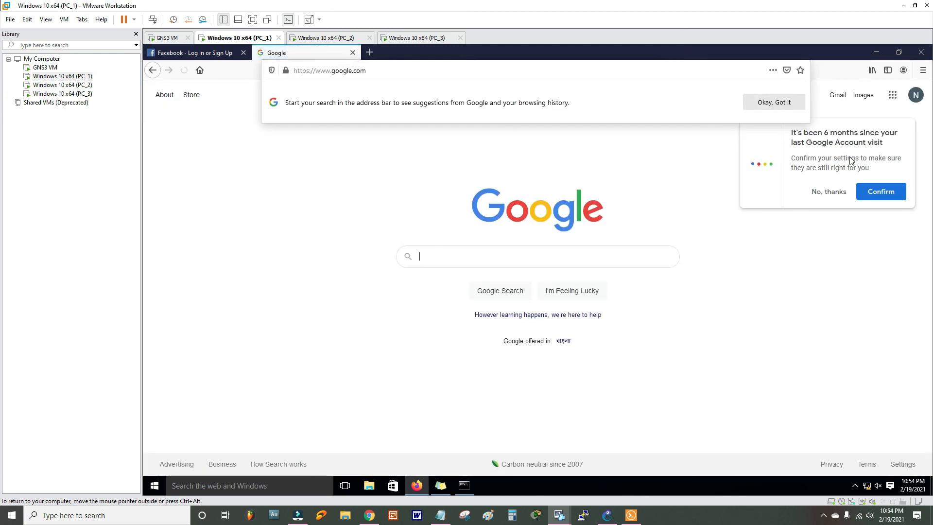
click(829, 191)
text(redhat)
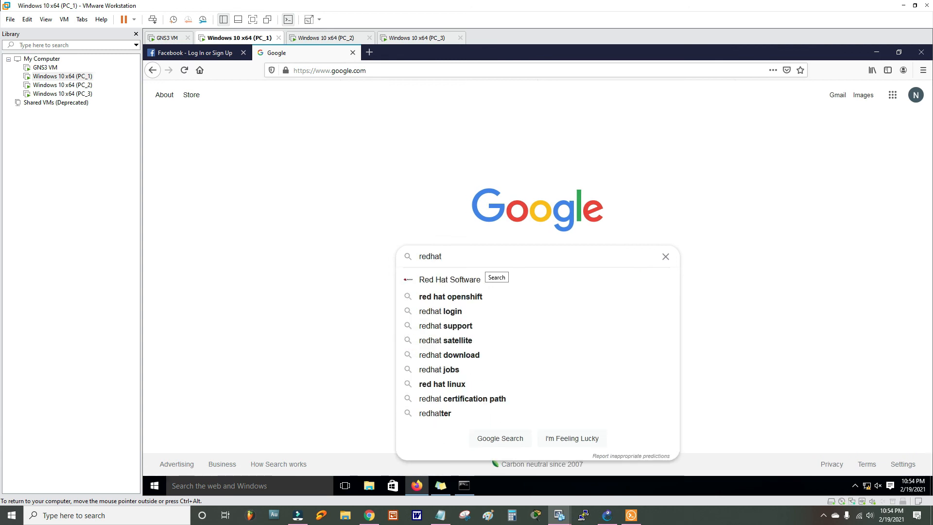
key(Return)
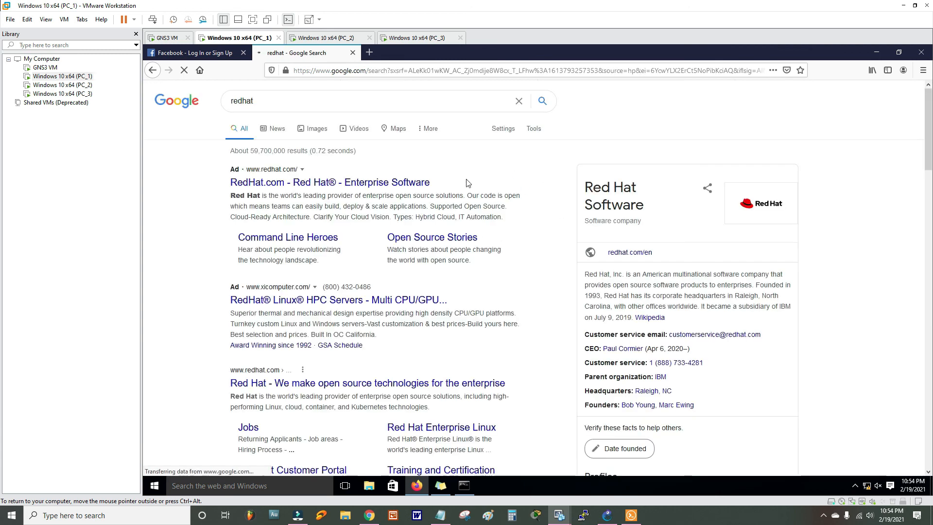
click(307, 187)
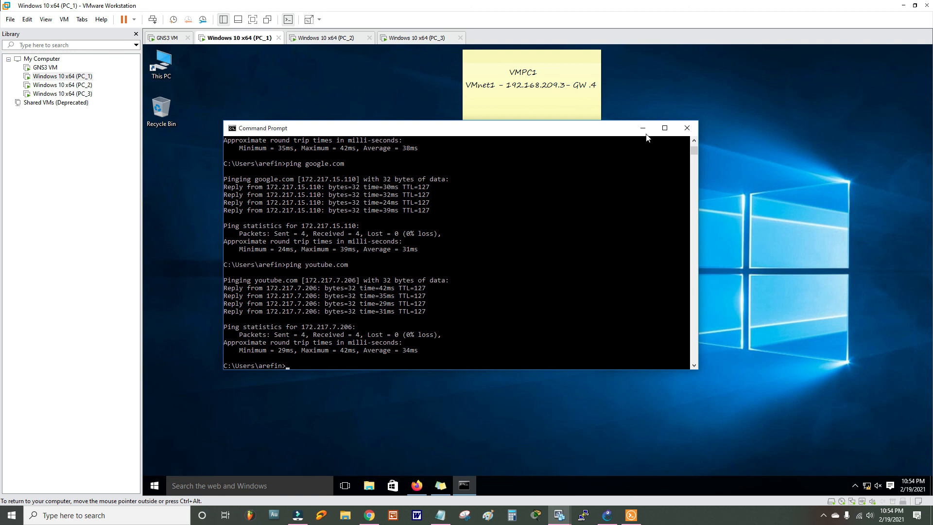
click(643, 128)
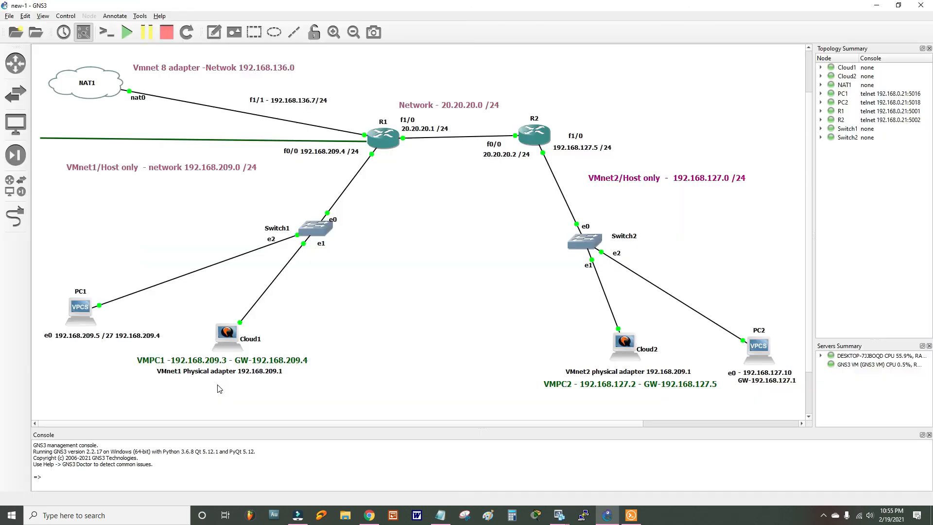